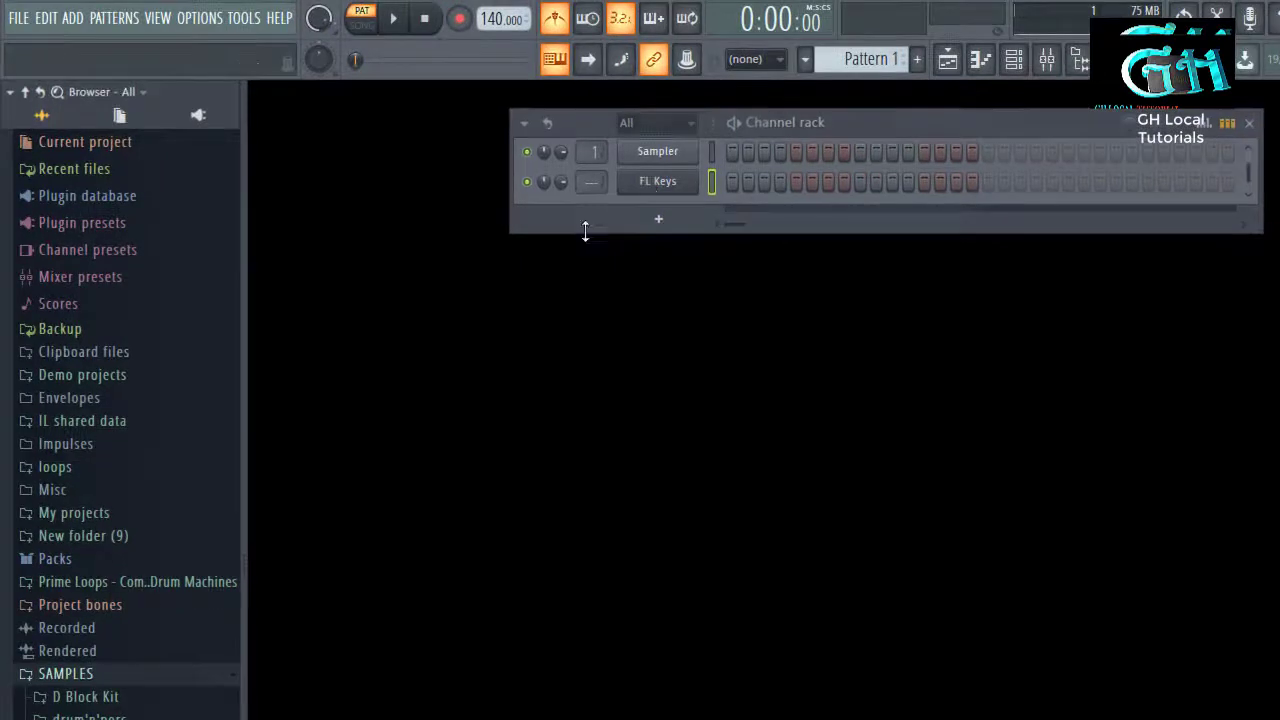
Open the piano roll for the FL Keys channel and place its window below the channel rack, zoomed out to show bars 1 to 5
right_click(450, 17)
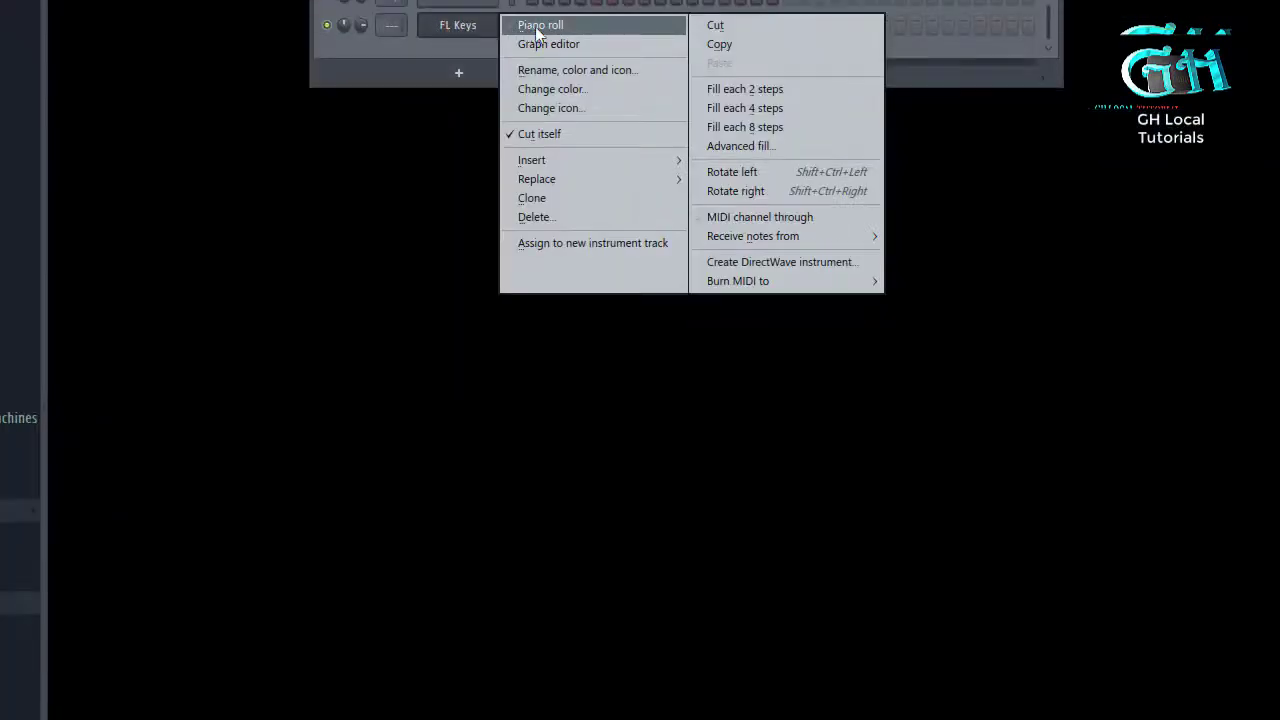
click(557, 28)
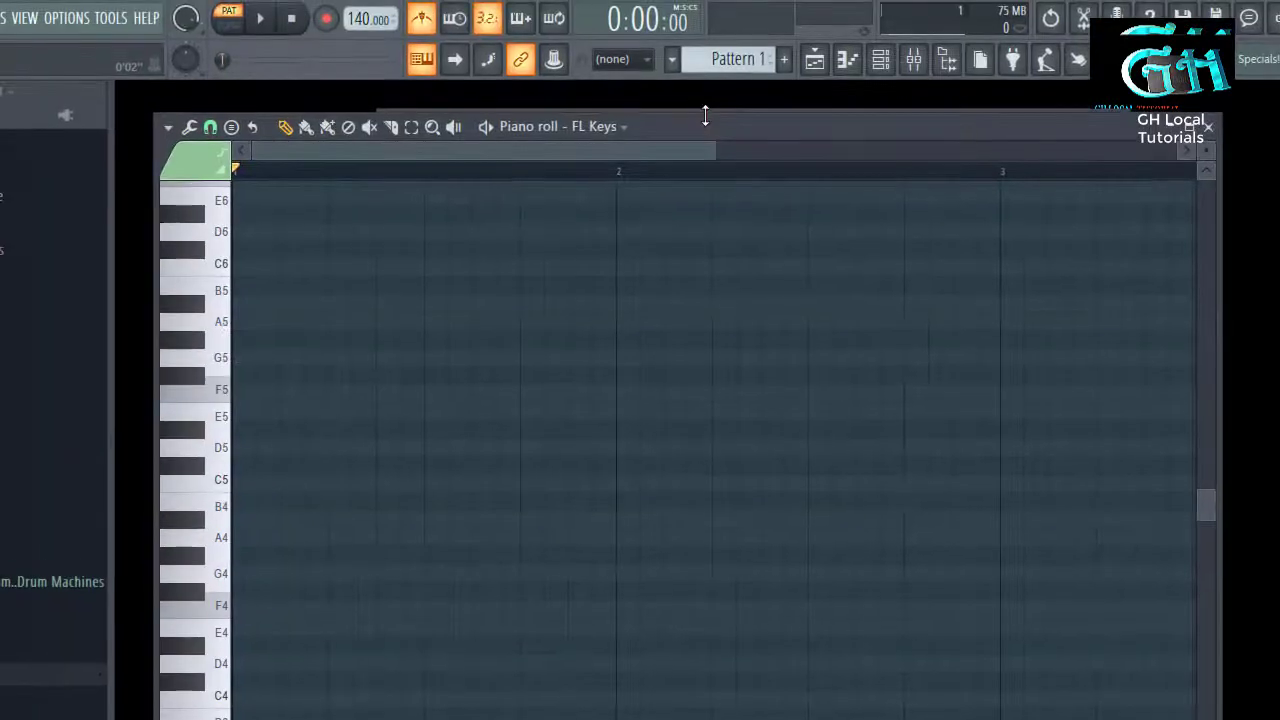
drag(705, 116, 754, 290)
drag(621, 290, 975, 294)
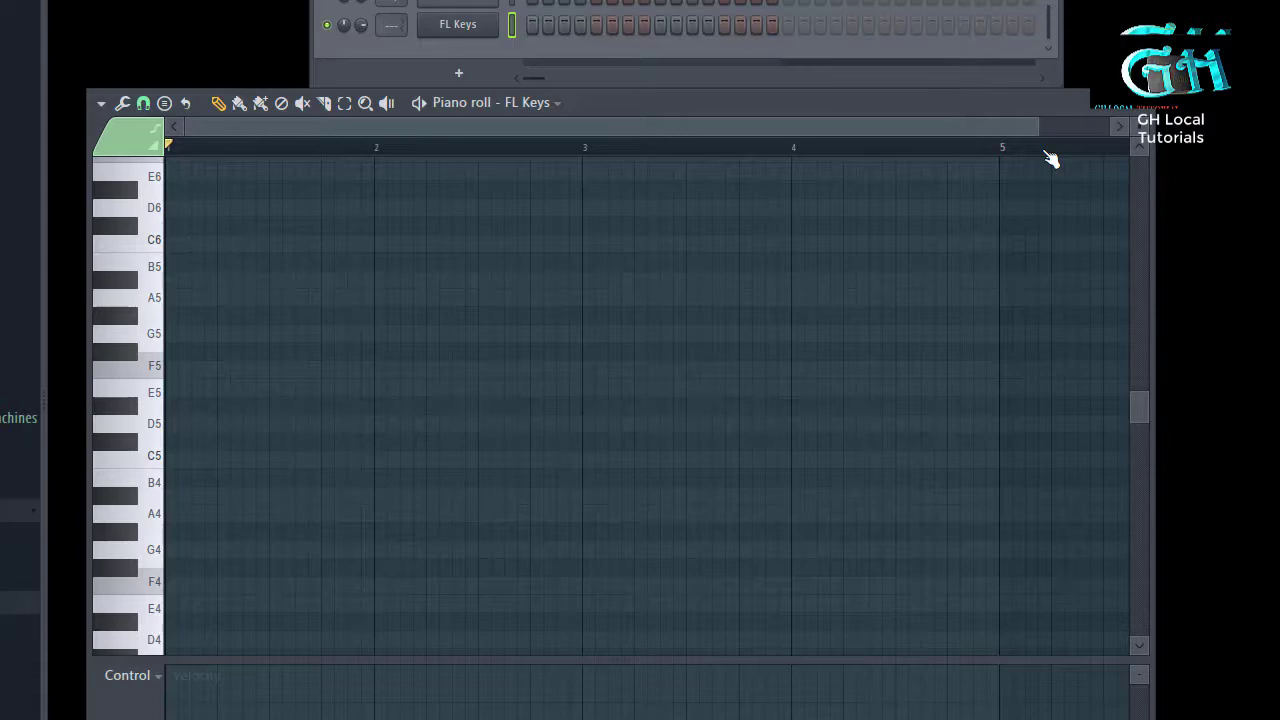
mouse_move(620, 104)
mouse_down()
mouse_move(643, 31)
mouse_move(634, 123)
mouse_up()
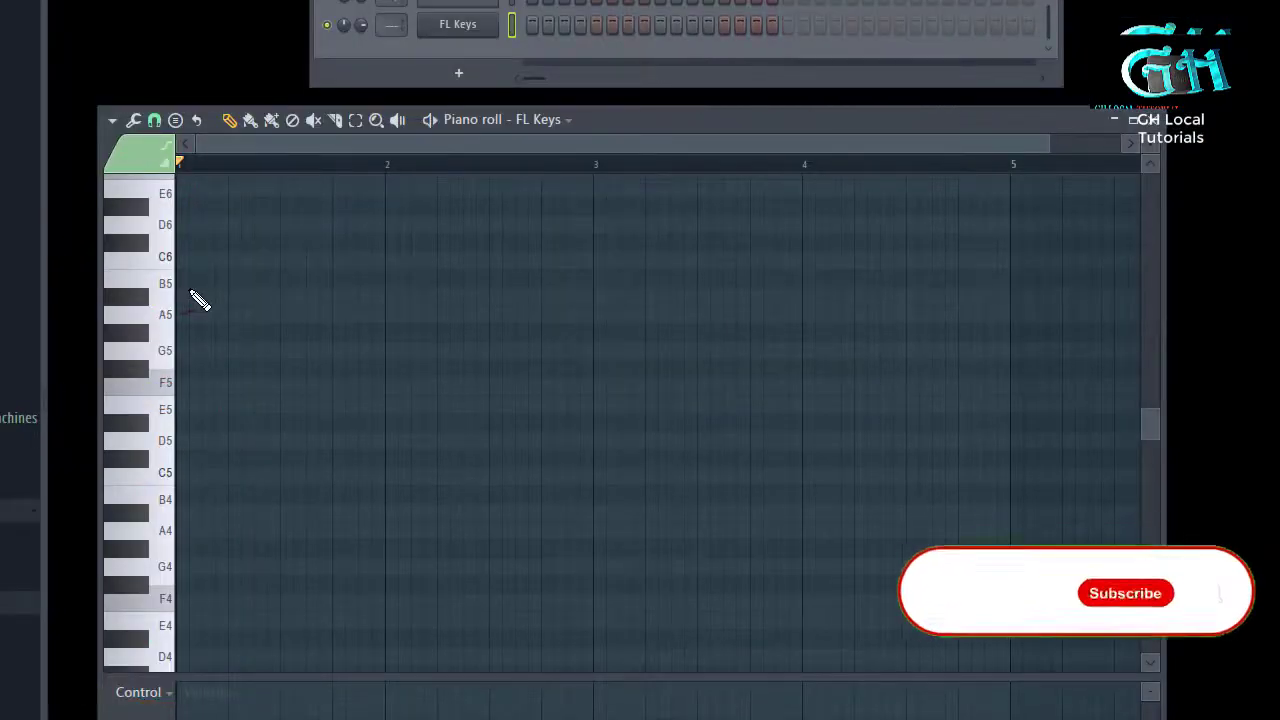
Close the FL Keys piano roll and open it again
click(1148, 119)
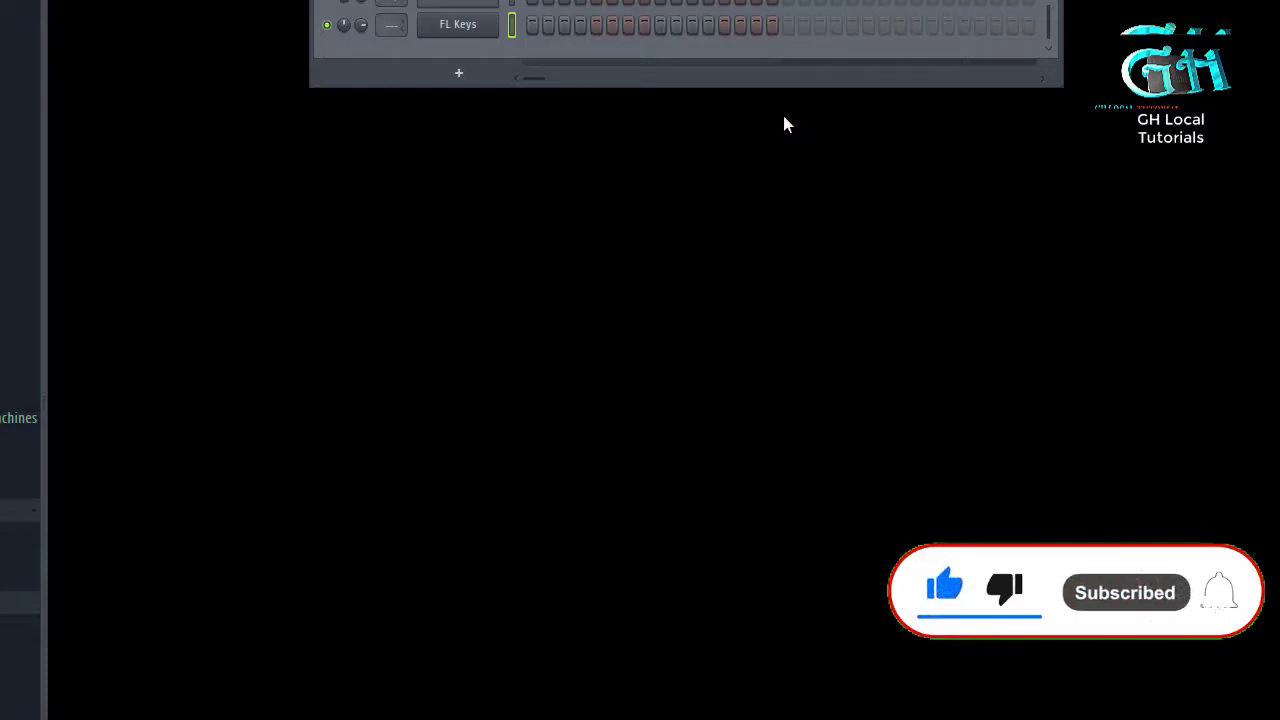
click(473, 33)
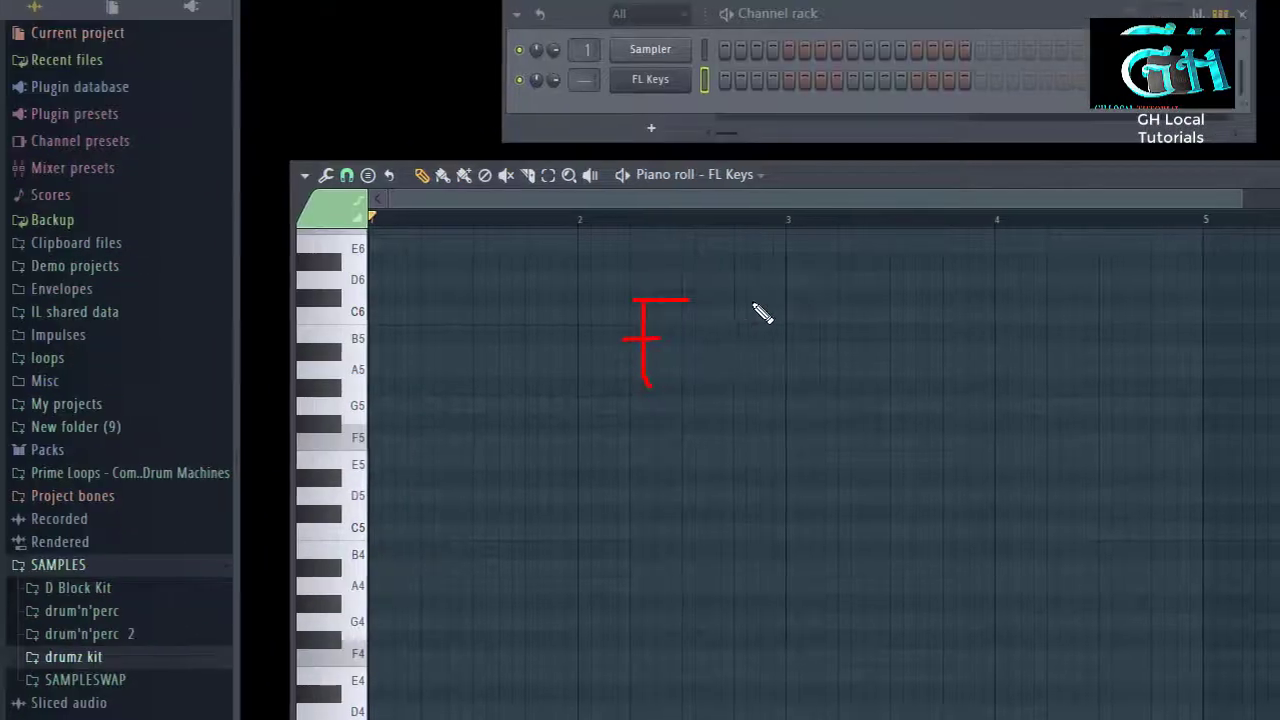
drag(726, 404, 762, 495)
drag(610, 348, 650, 350)
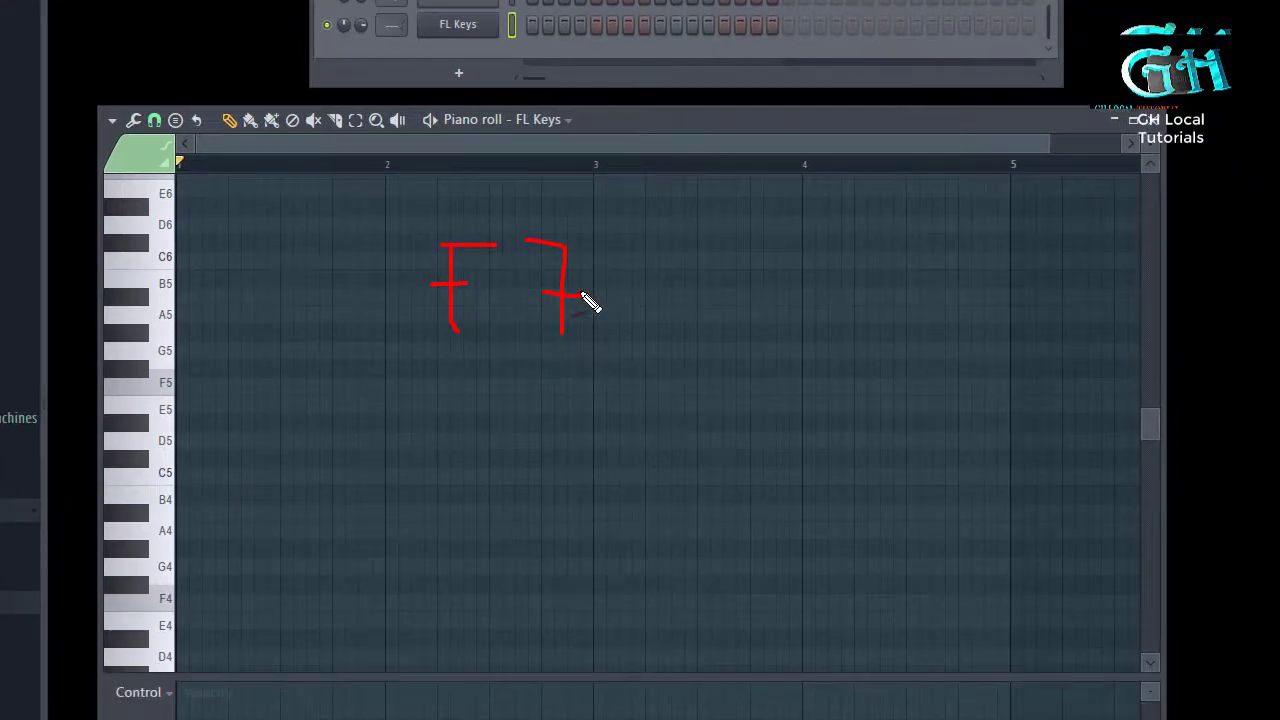
key(Escape)
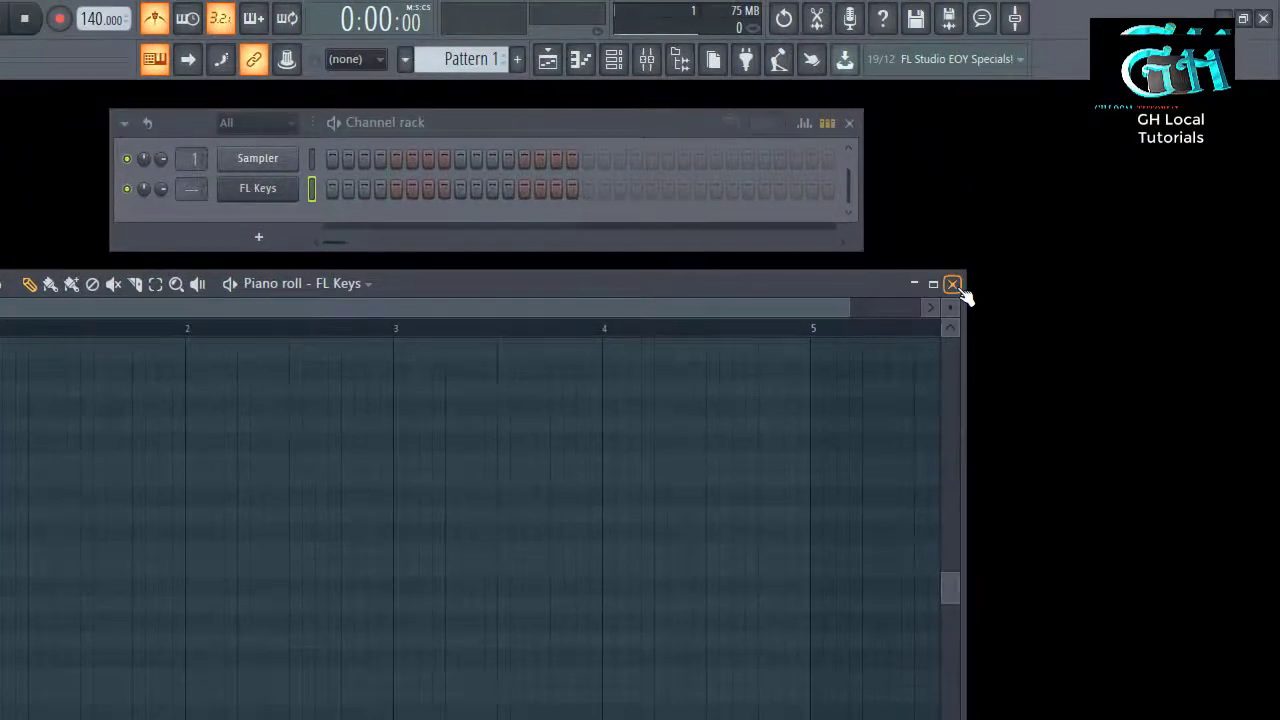
click(952, 285)
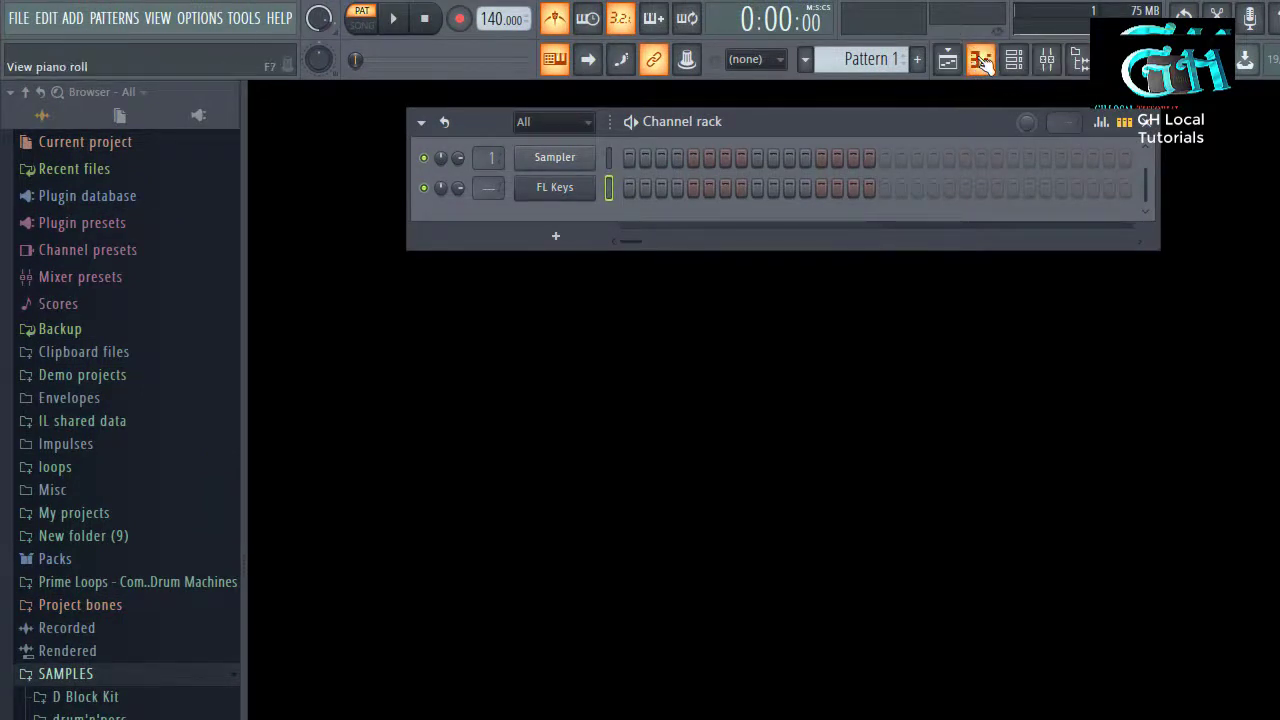
click(983, 62)
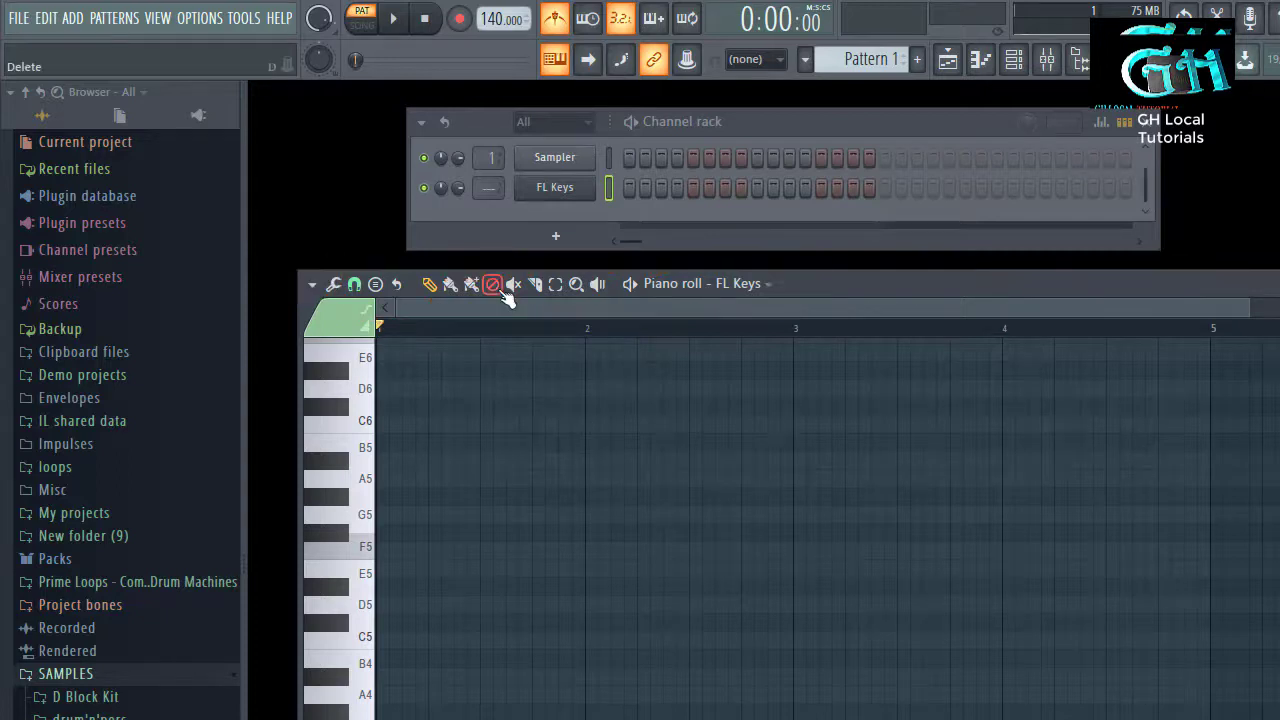
Look through the list of piano roll options, from the file commands down to Detached
click(312, 286)
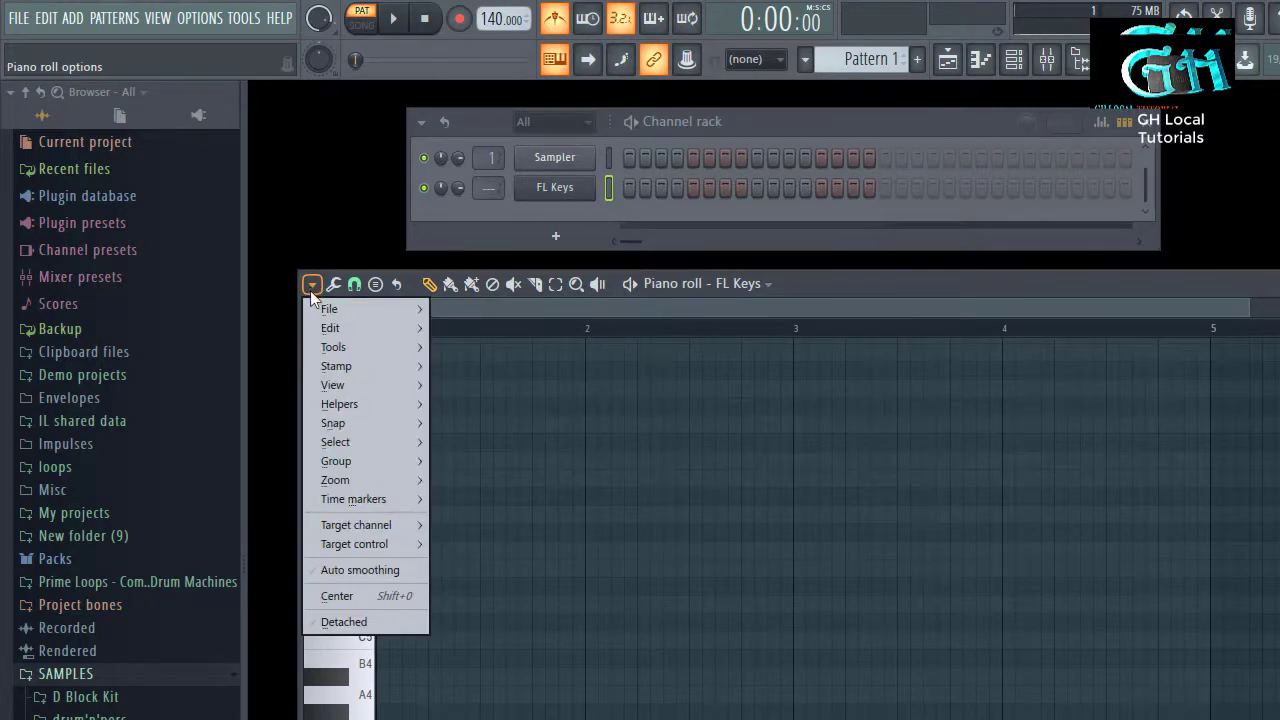
key(ctrl+shift+d)
drag(399, 300, 388, 622)
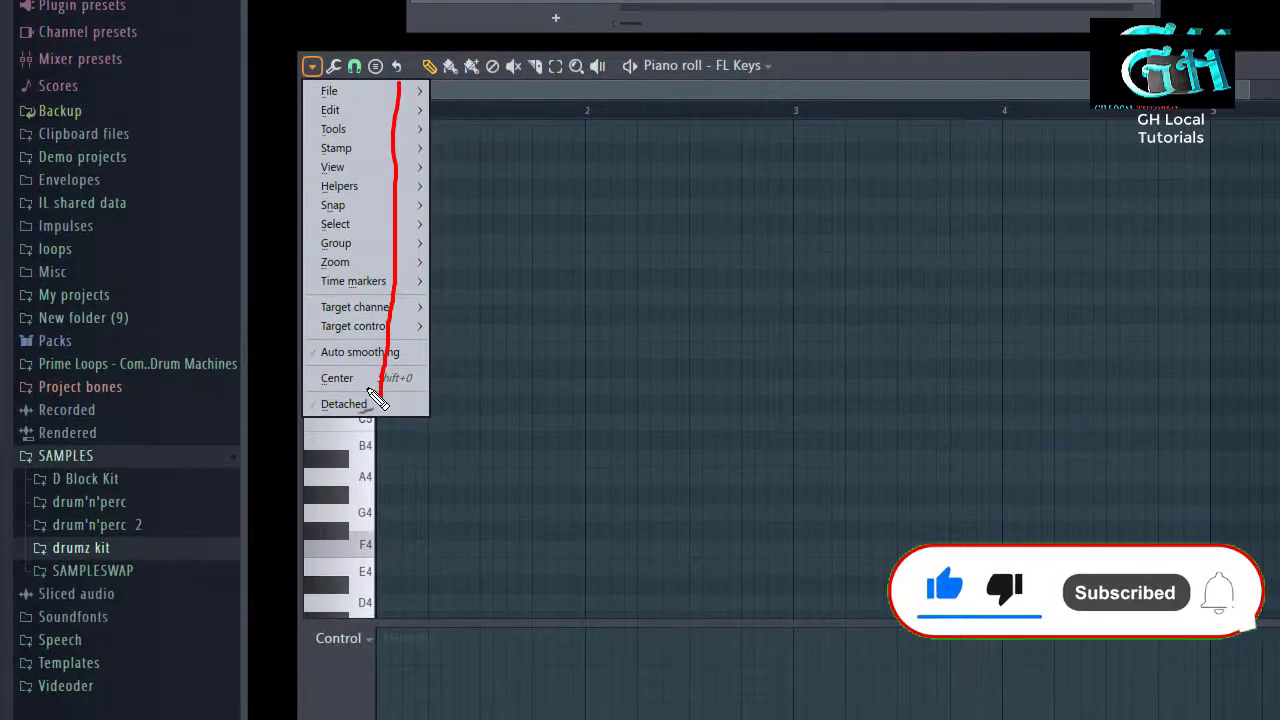
mouse_move(363, 545)
mouse_down()
mouse_move(403, 566)
mouse_move(406, 556)
mouse_up()
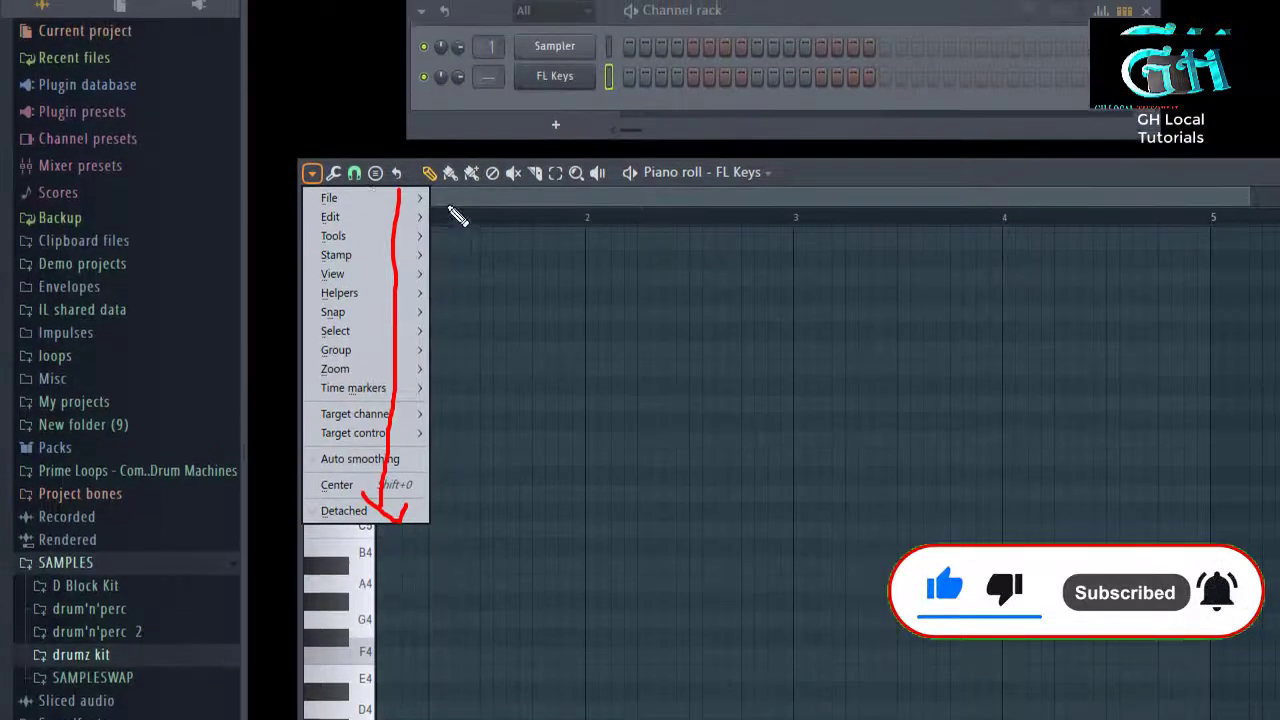
mouse_move(383, 200)
mouse_down()
mouse_move(400, 184)
mouse_move(417, 215)
mouse_up()
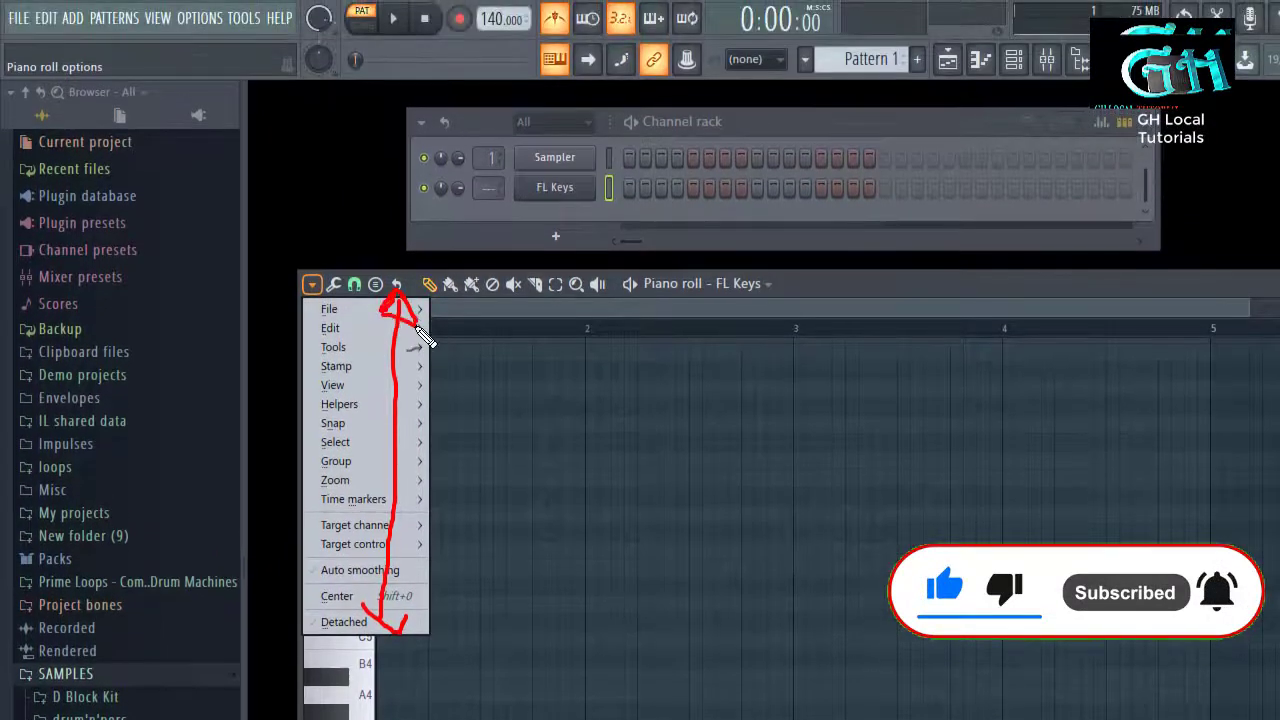
key(Escape)
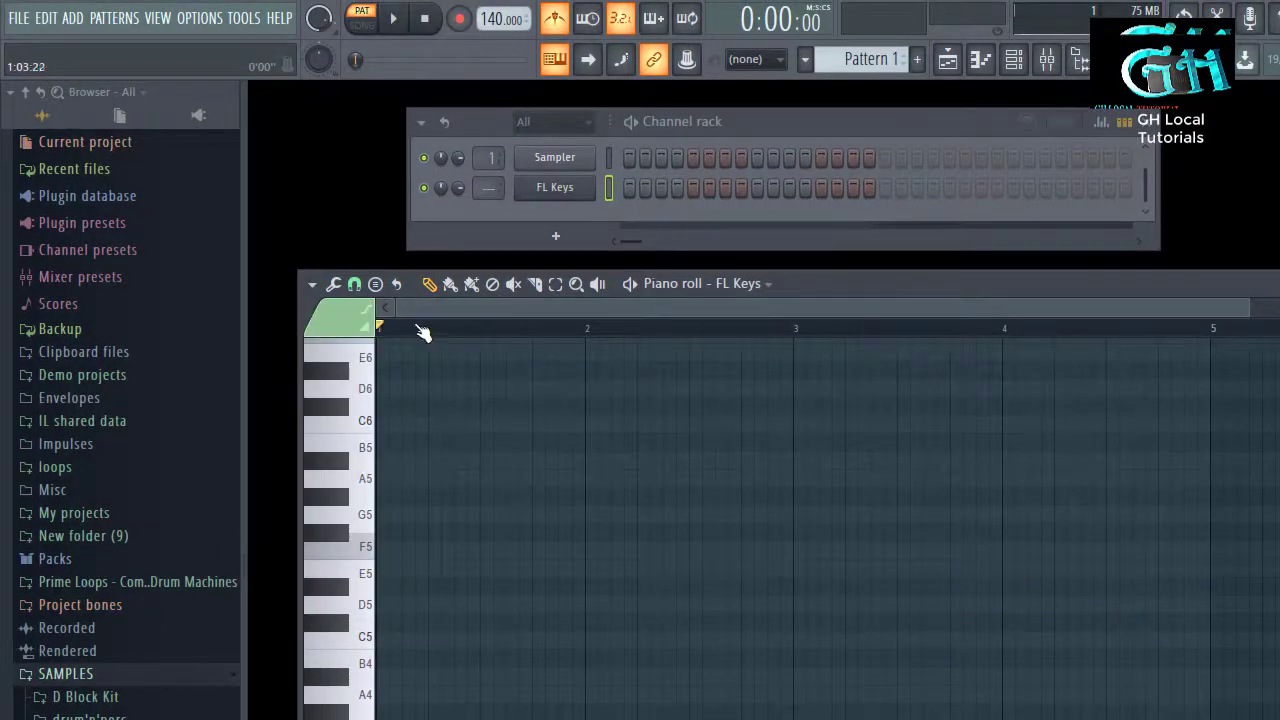
View the piano roll's file options and close the exported FL Keys score sheet
click(311, 285)
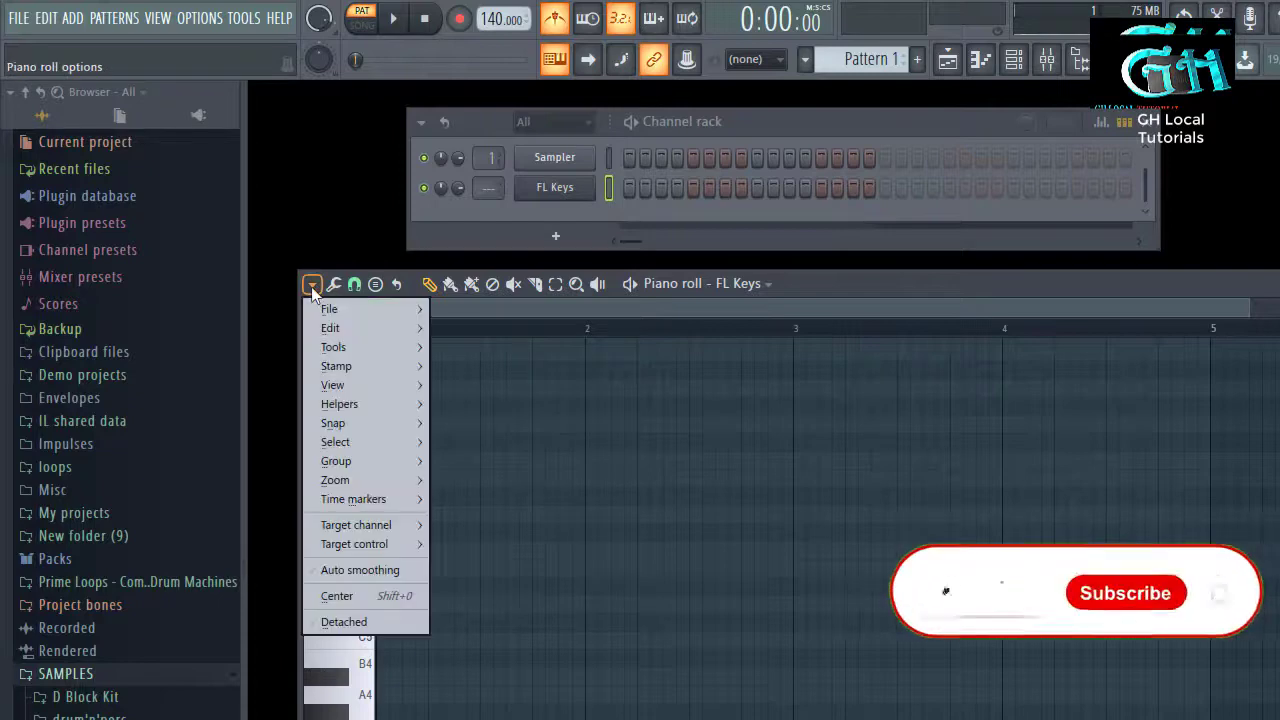
mouse_move(324, 305)
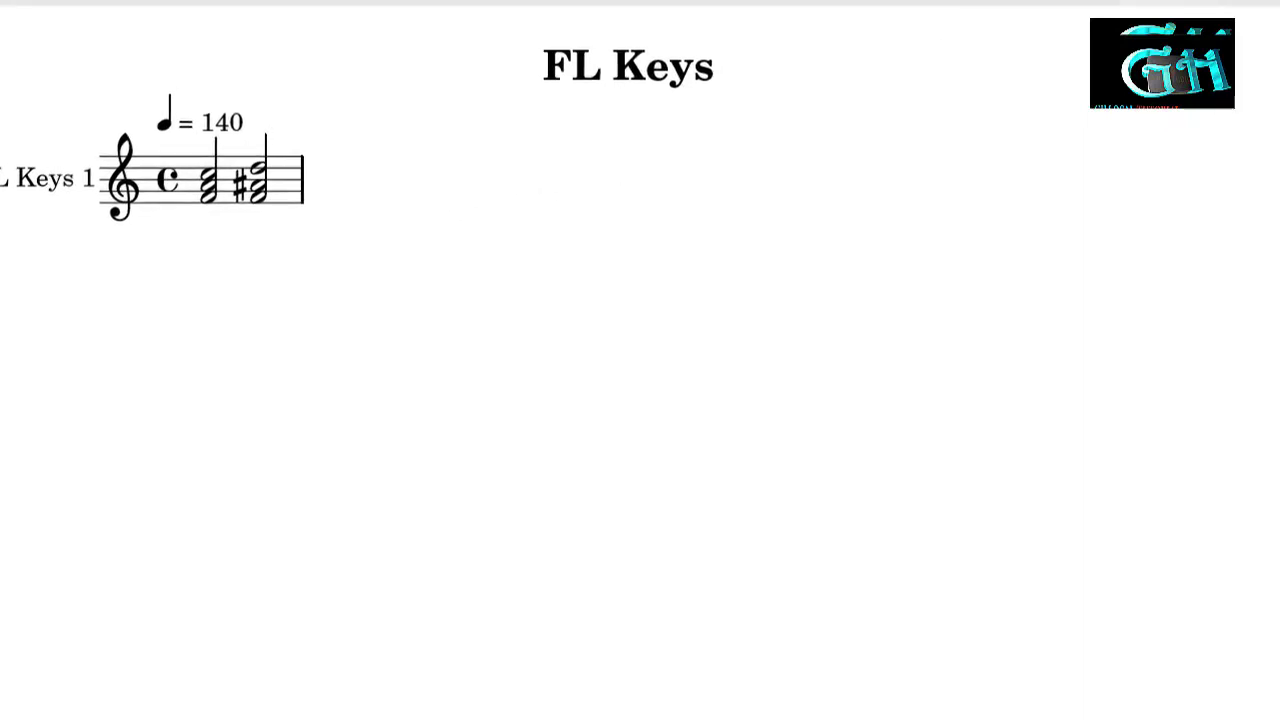
click(1279, 0)
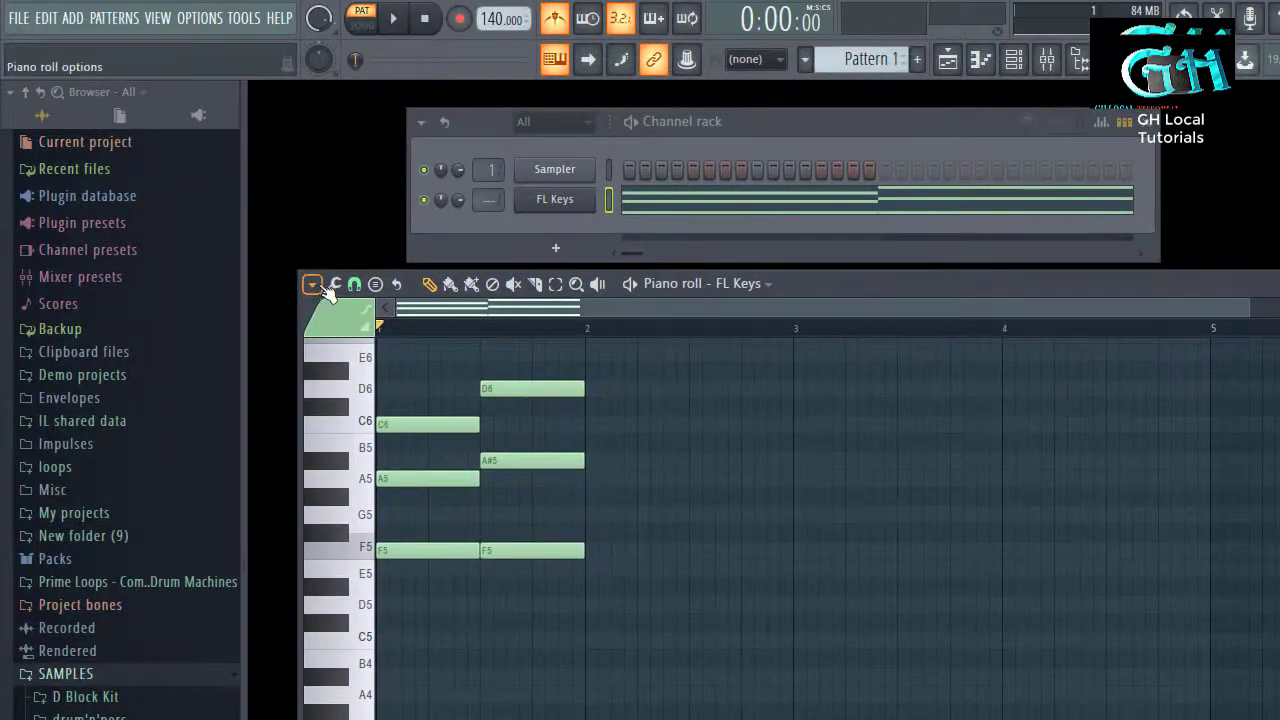
Open the MIDI file import dialog for the FL Keys piano roll and dismiss it
click(112, 120)
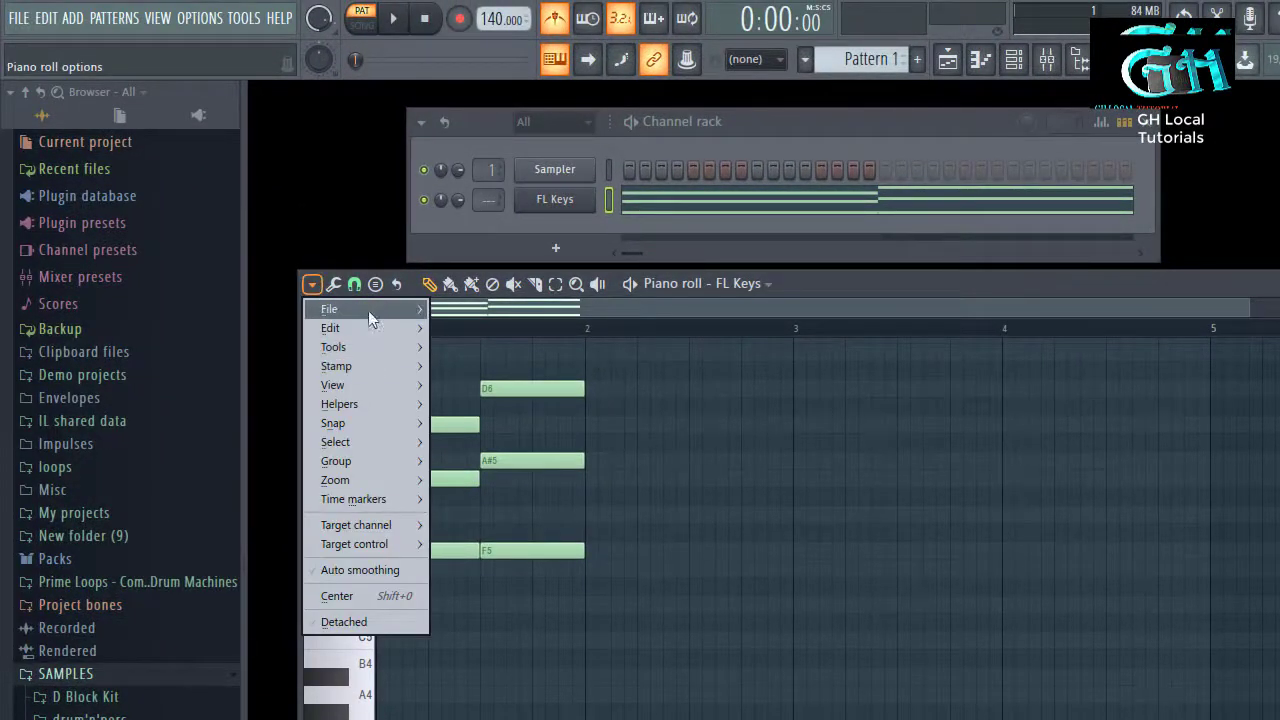
mouse_move(370, 308)
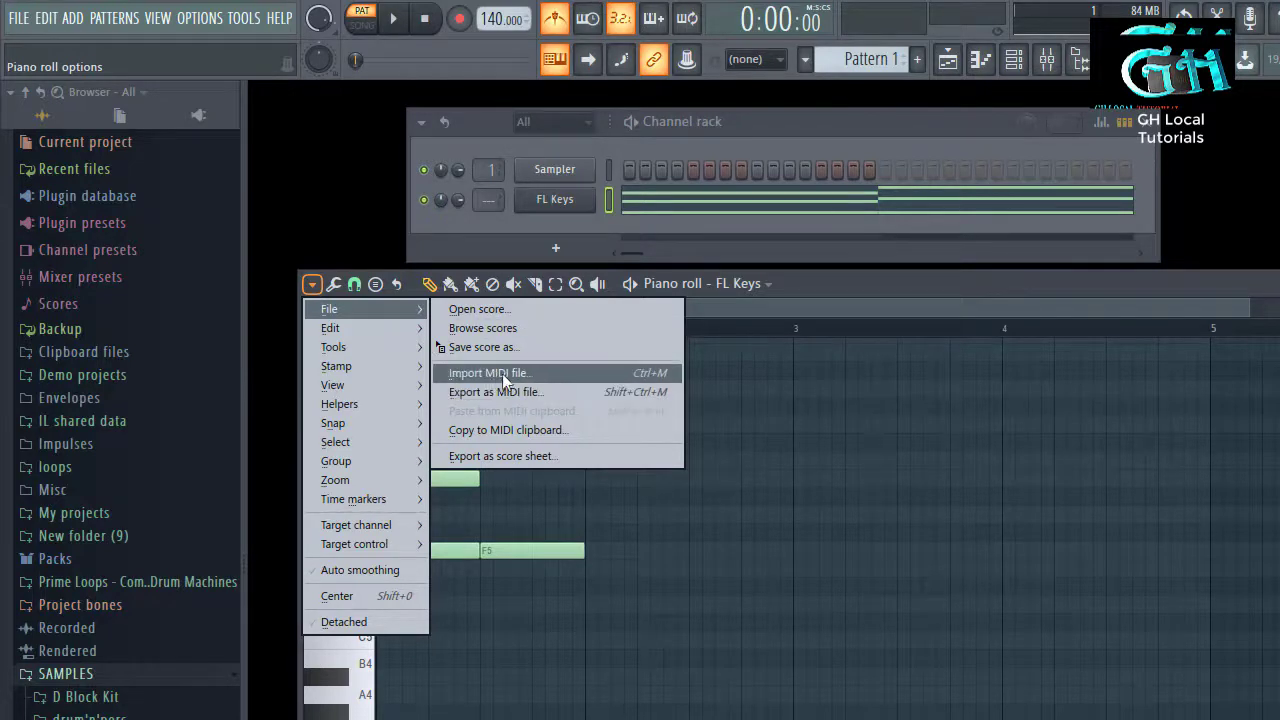
click(548, 372)
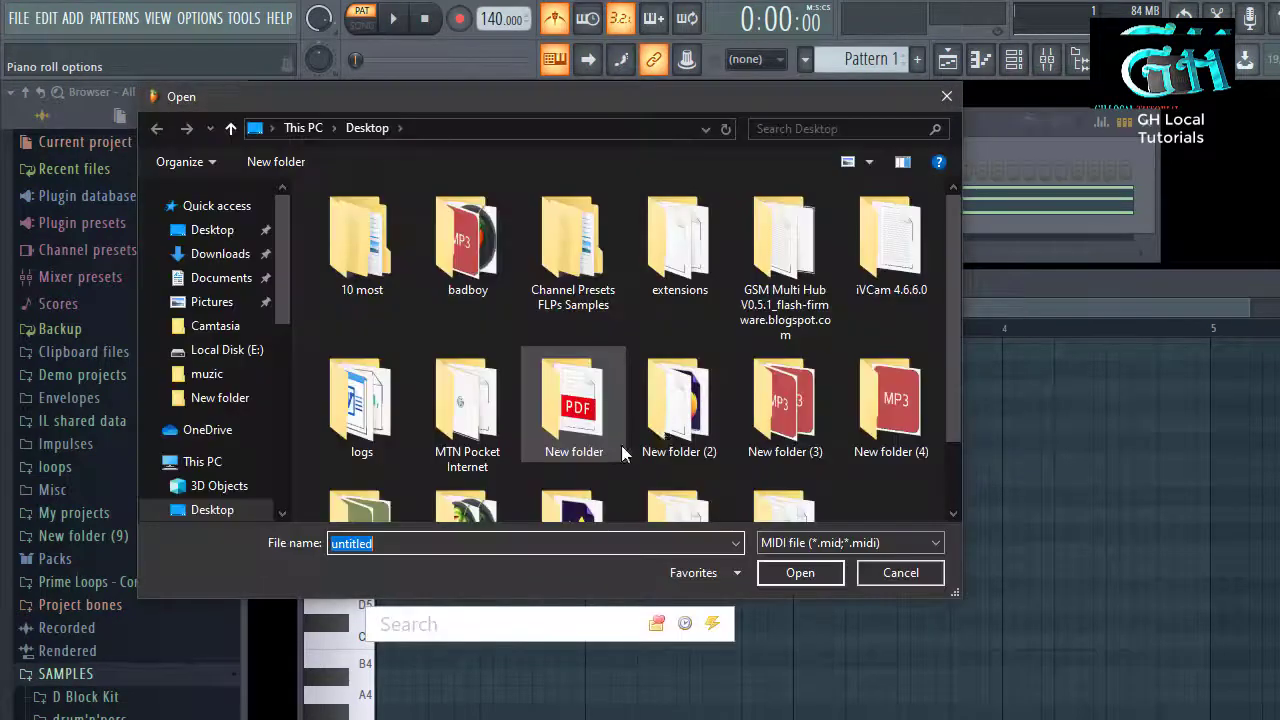
click(946, 96)
Examine the FL Keys piano roll's commands for MIDI export, the MIDI clipboard and the score sheet
mouse_move(903, 284)
mouse_down()
mouse_move(887, 245)
mouse_move(867, 296)
mouse_move(900, 289)
mouse_up()
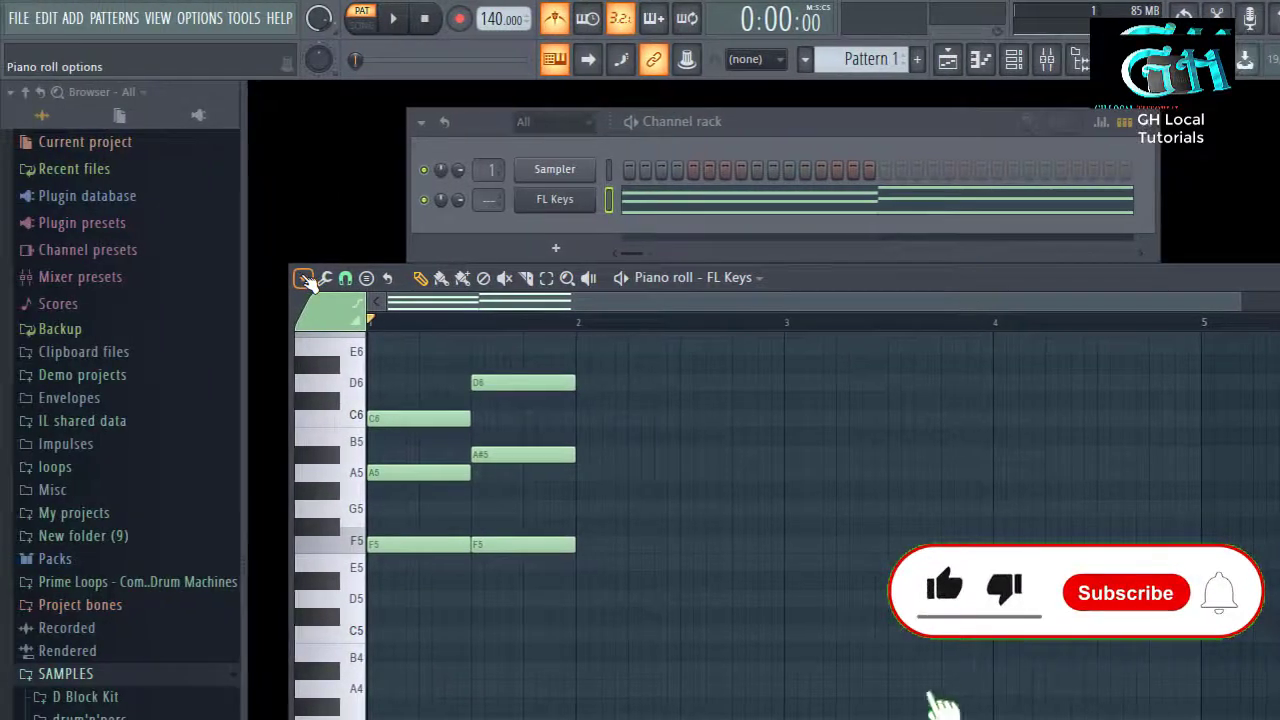
click(42, 290)
mouse_move(381, 297)
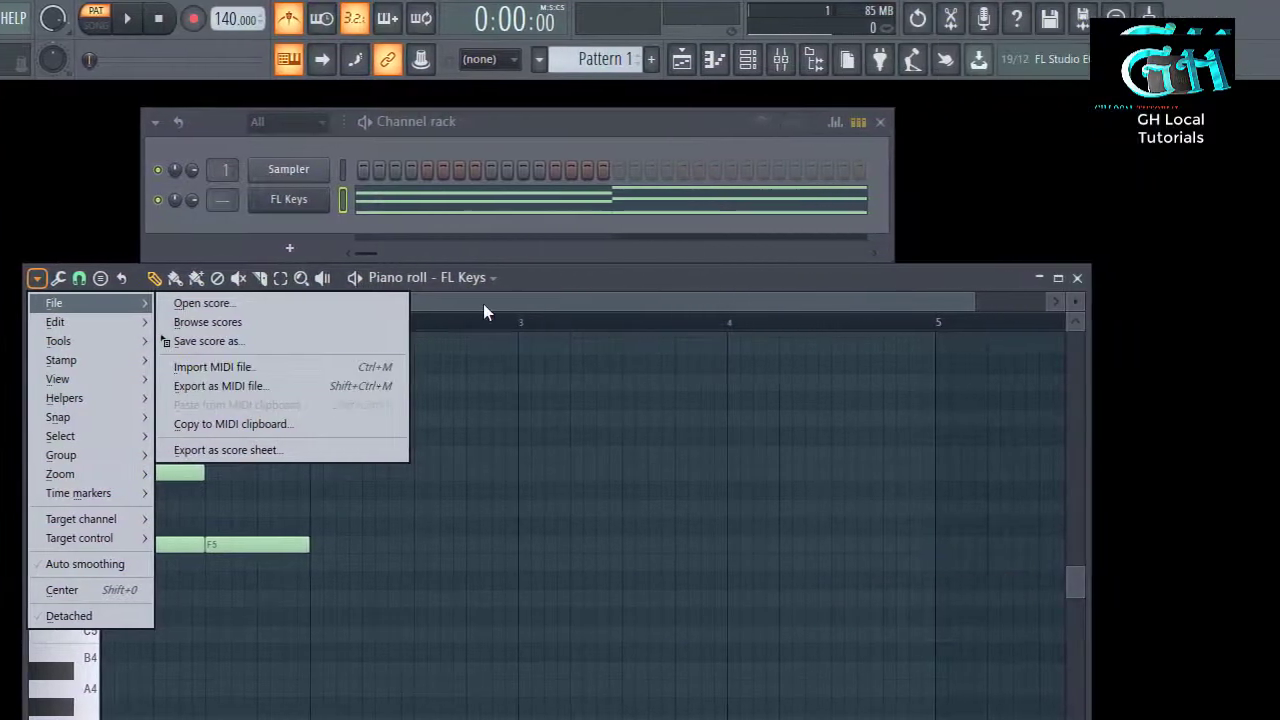
click(861, 278)
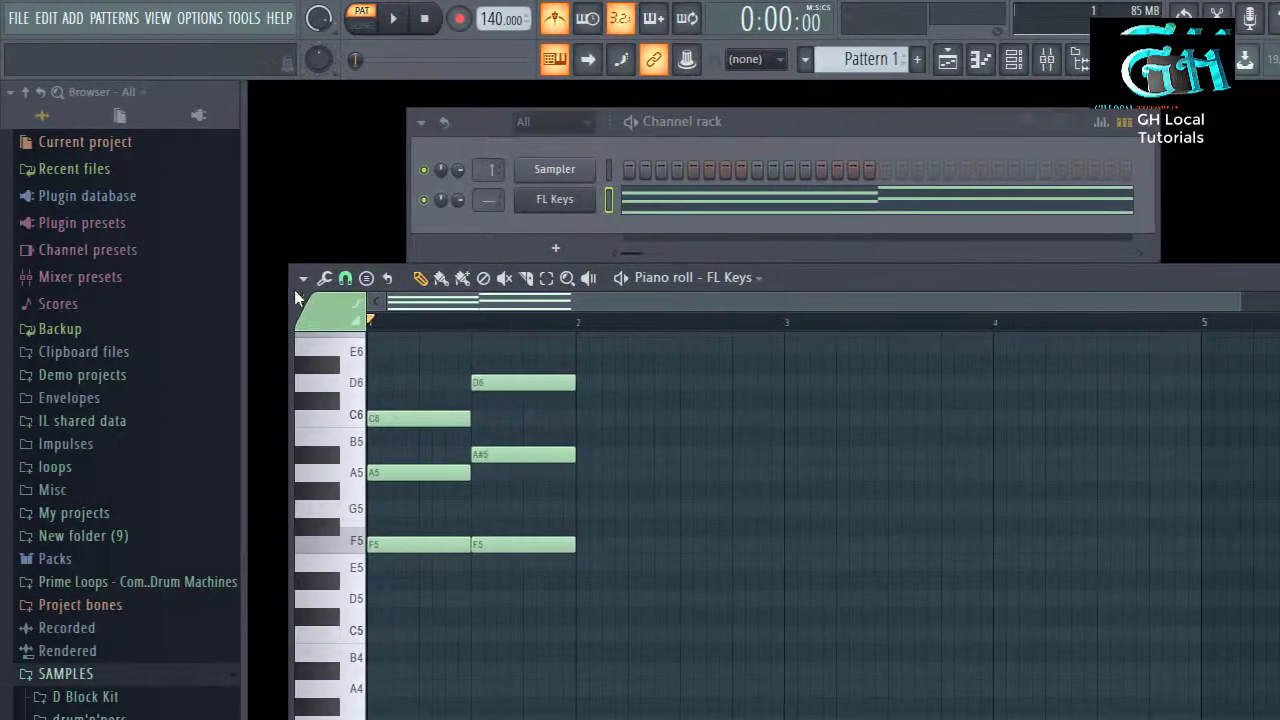
click(301, 280)
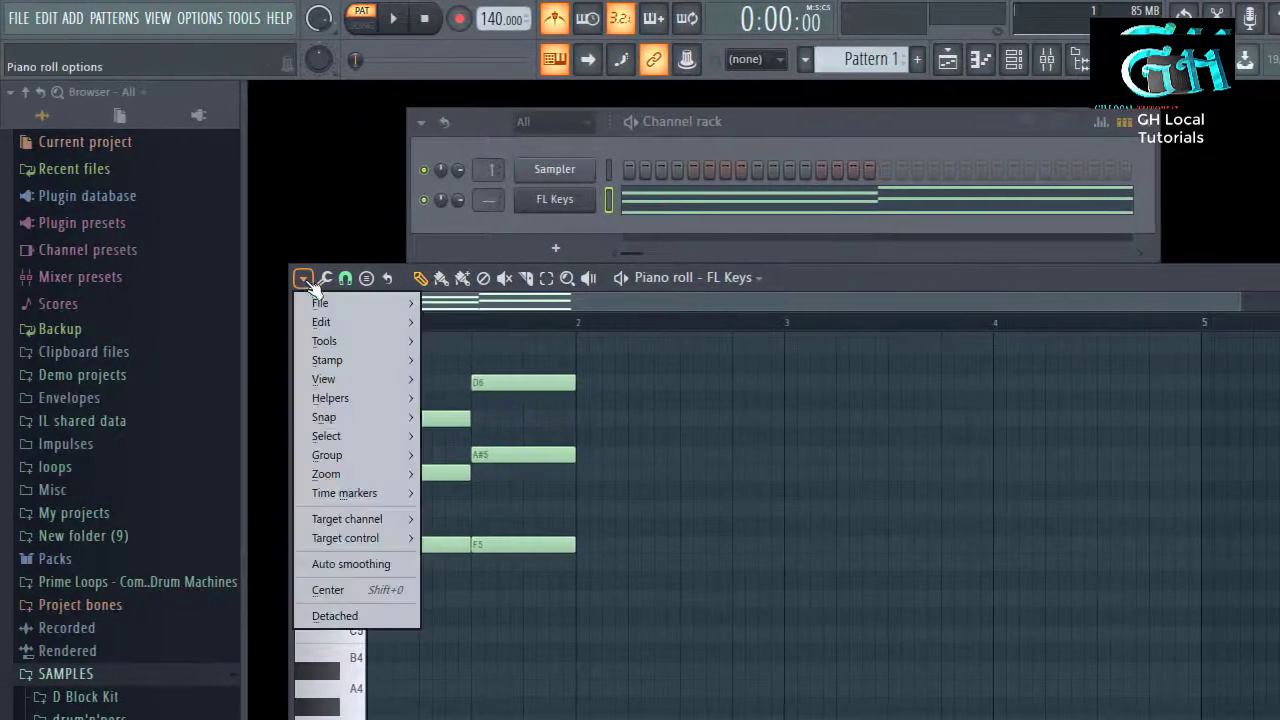
mouse_move(330, 303)
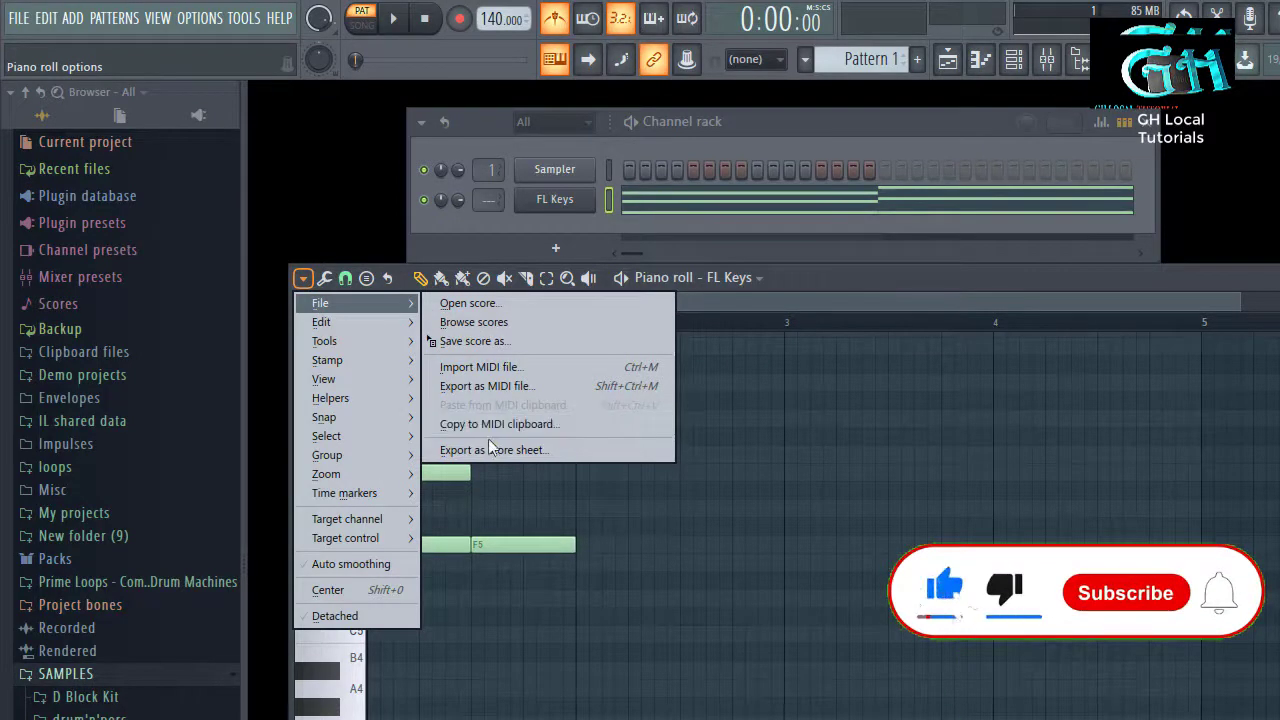
click(698, 283)
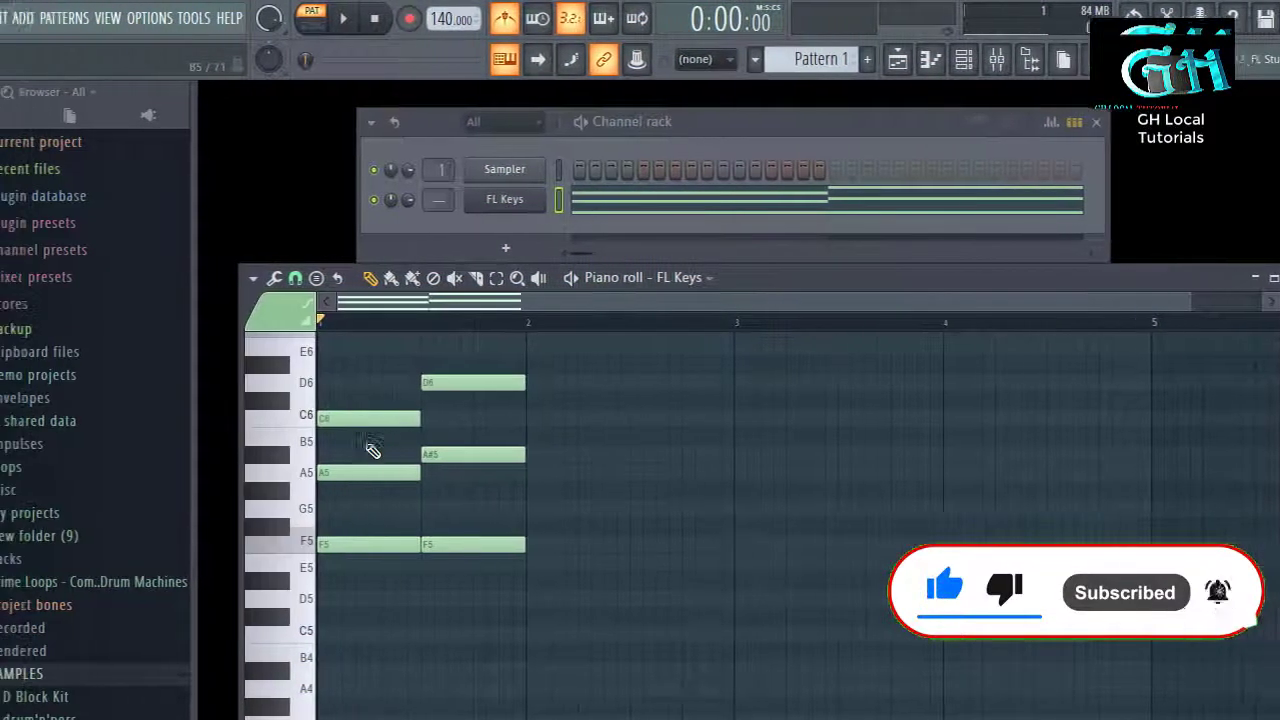
Copy the FL Keys chord notes to the MIDI clipboard
click(171, 279)
mouse_move(366, 305)
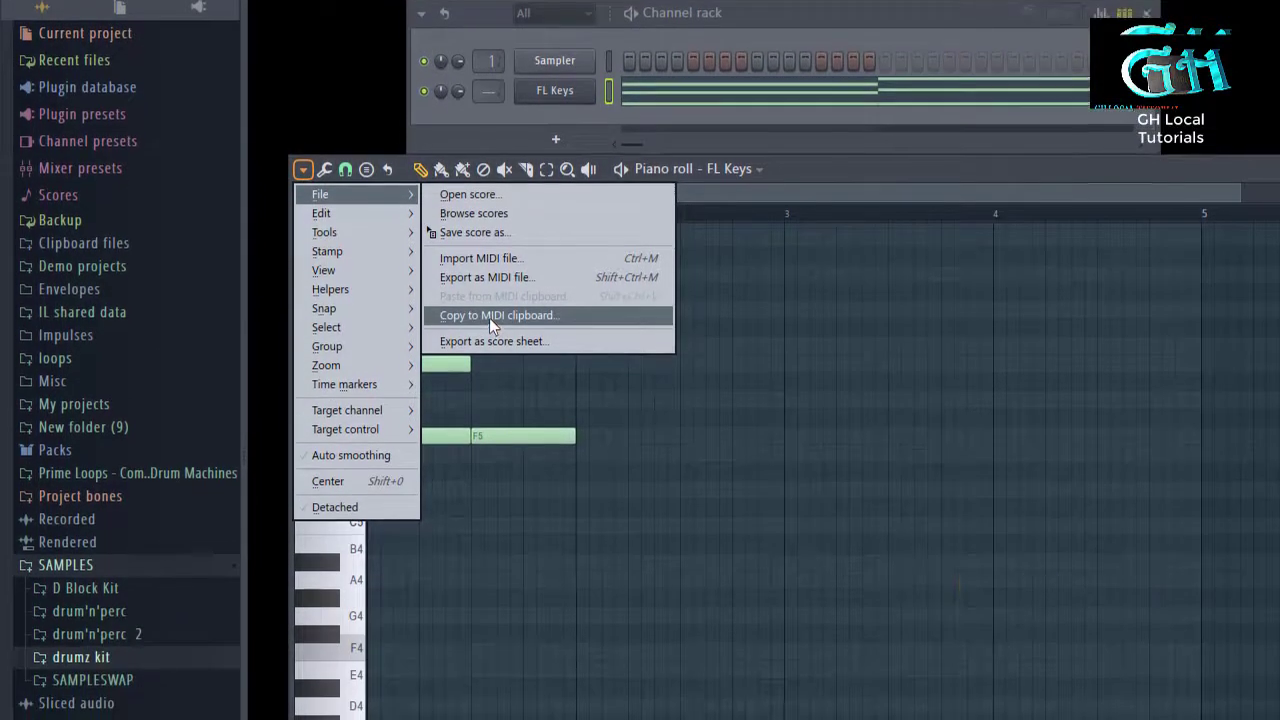
click(489, 321)
Open the Sampler channel's piano roll in place of the FL Keys one
right_click(547, 175)
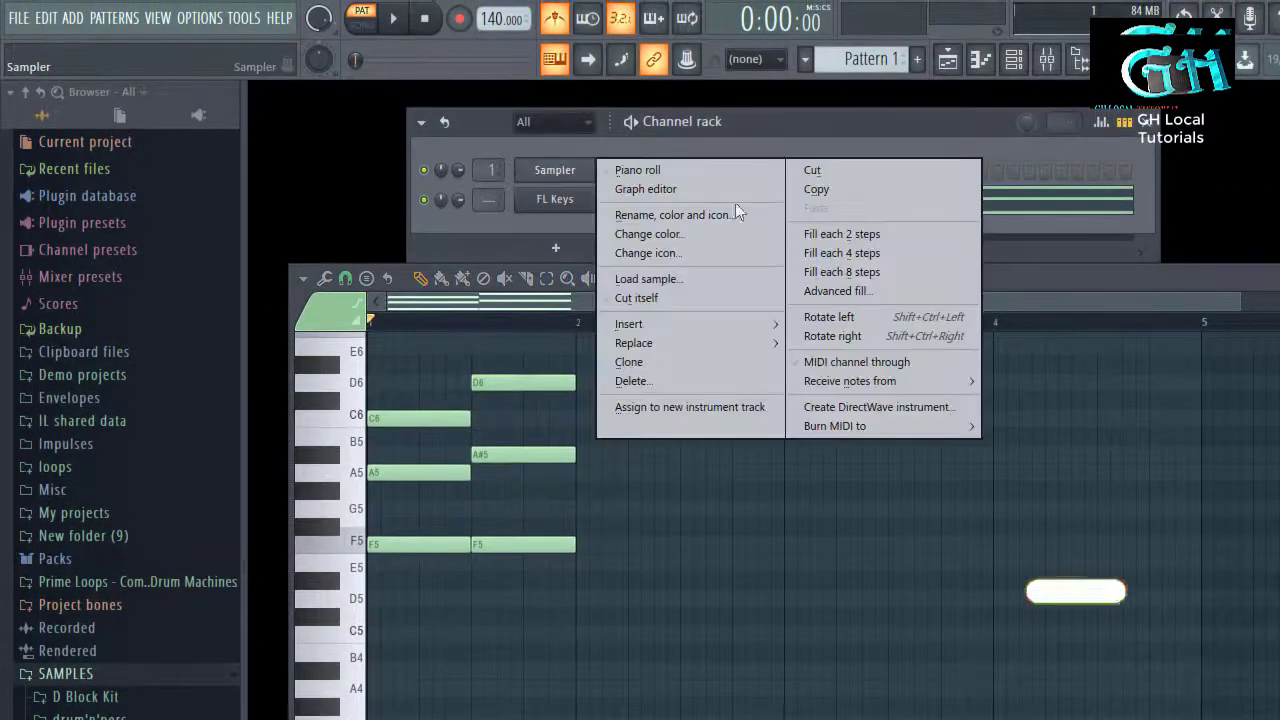
click(543, 171)
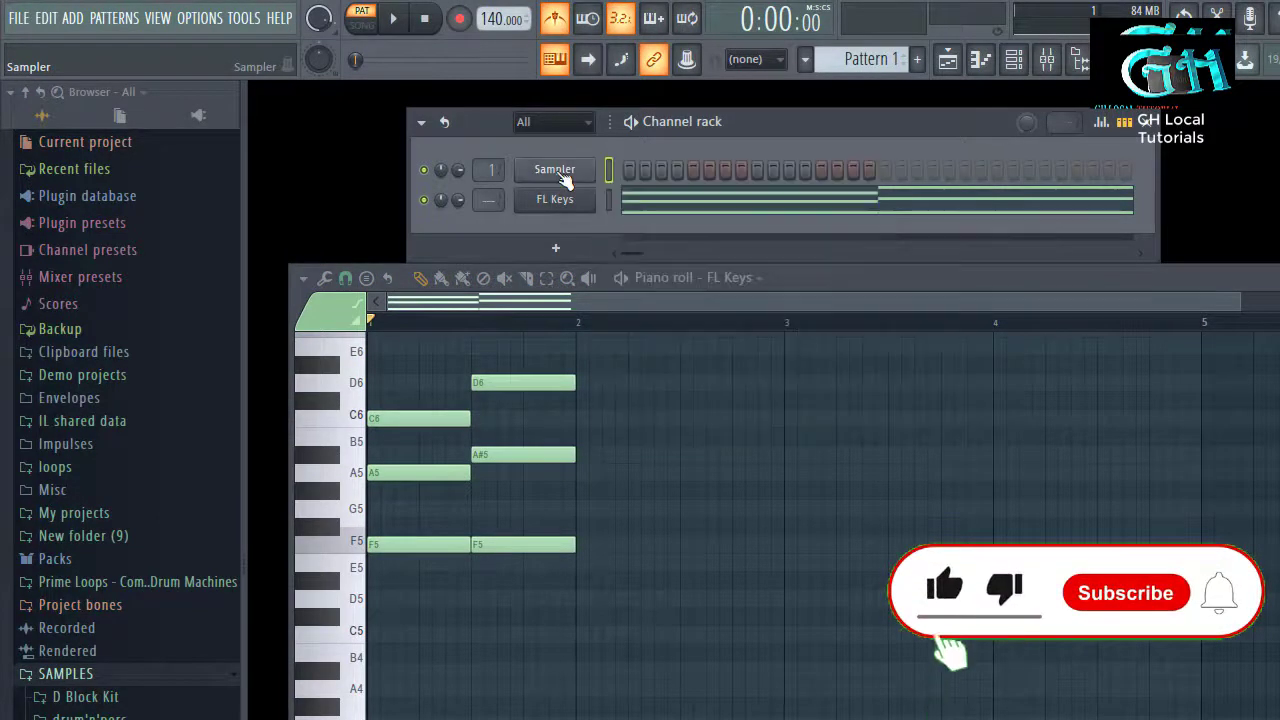
click(543, 171)
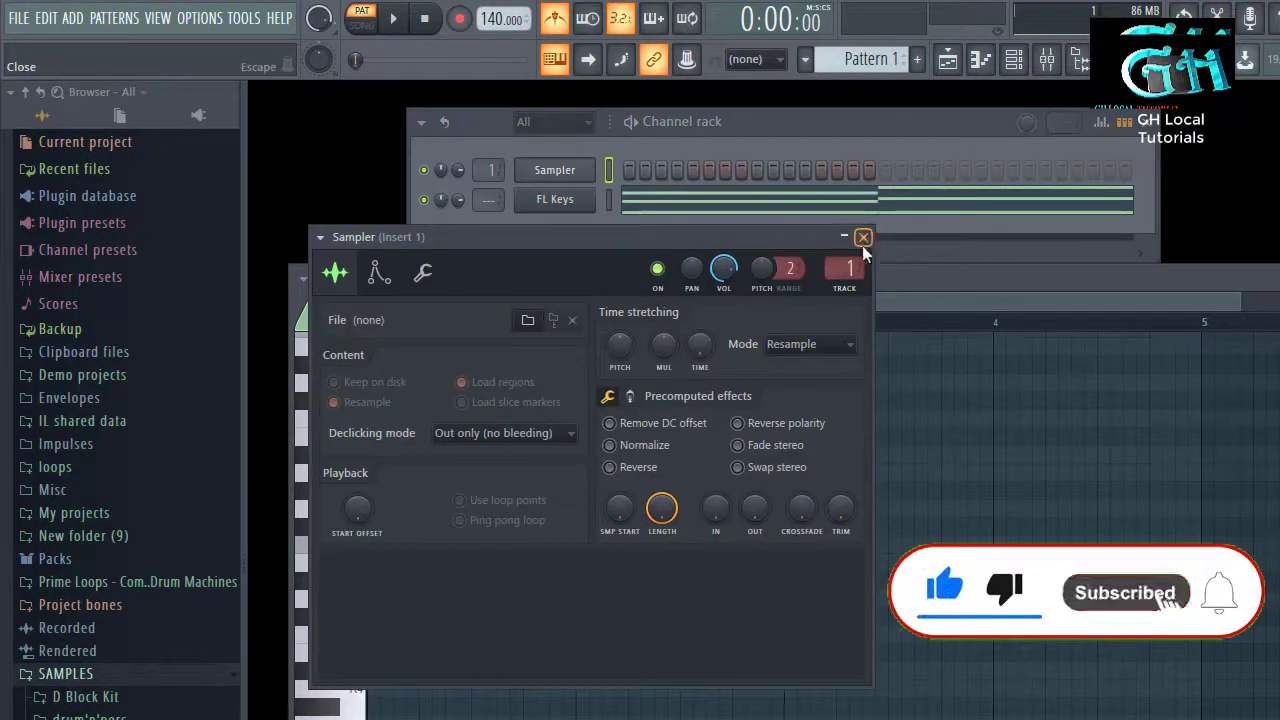
click(863, 237)
right_click(555, 170)
click(642, 170)
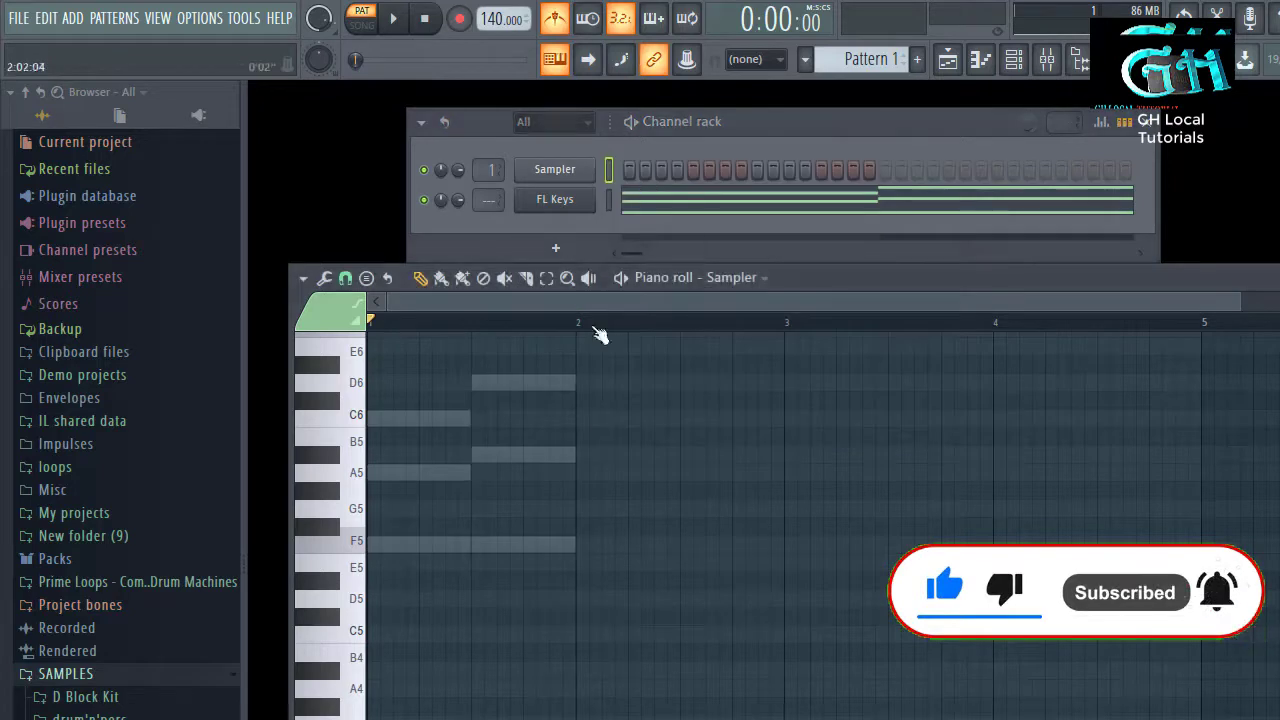
Paste the notes from the MIDI clipboard into the Sampler piano roll and delete them again
click(302, 278)
mouse_move(360, 302)
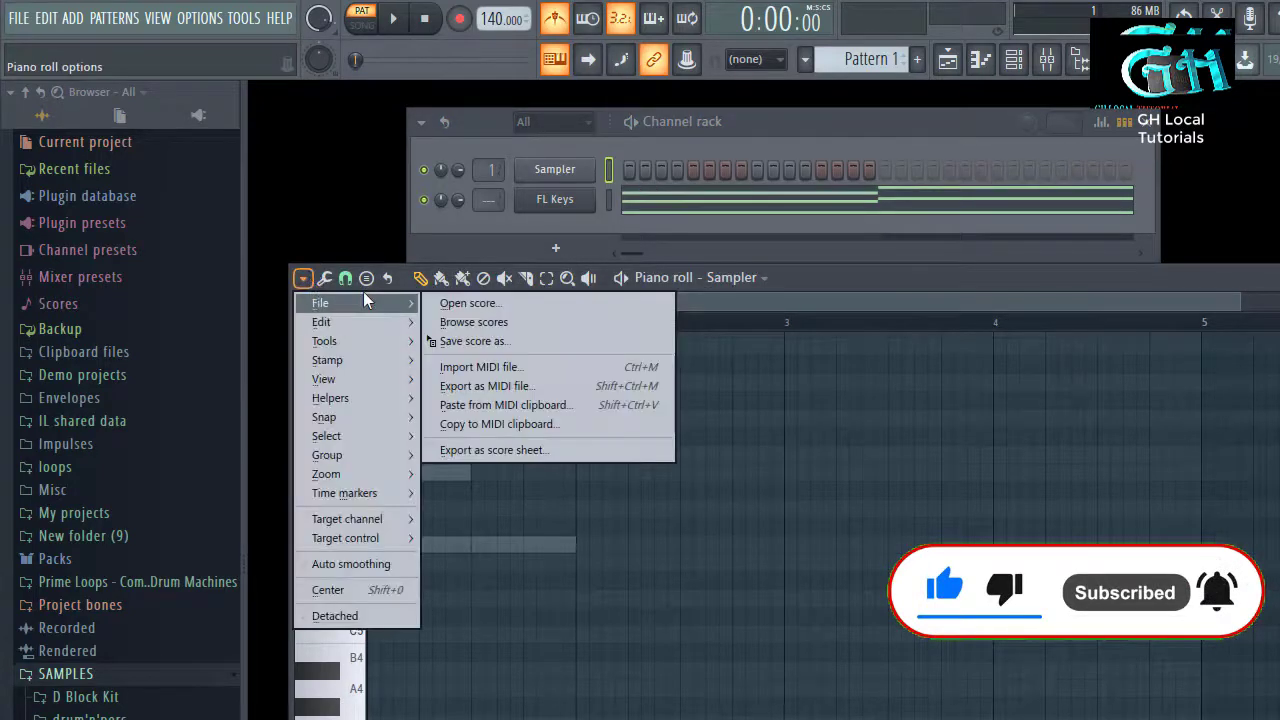
click(494, 412)
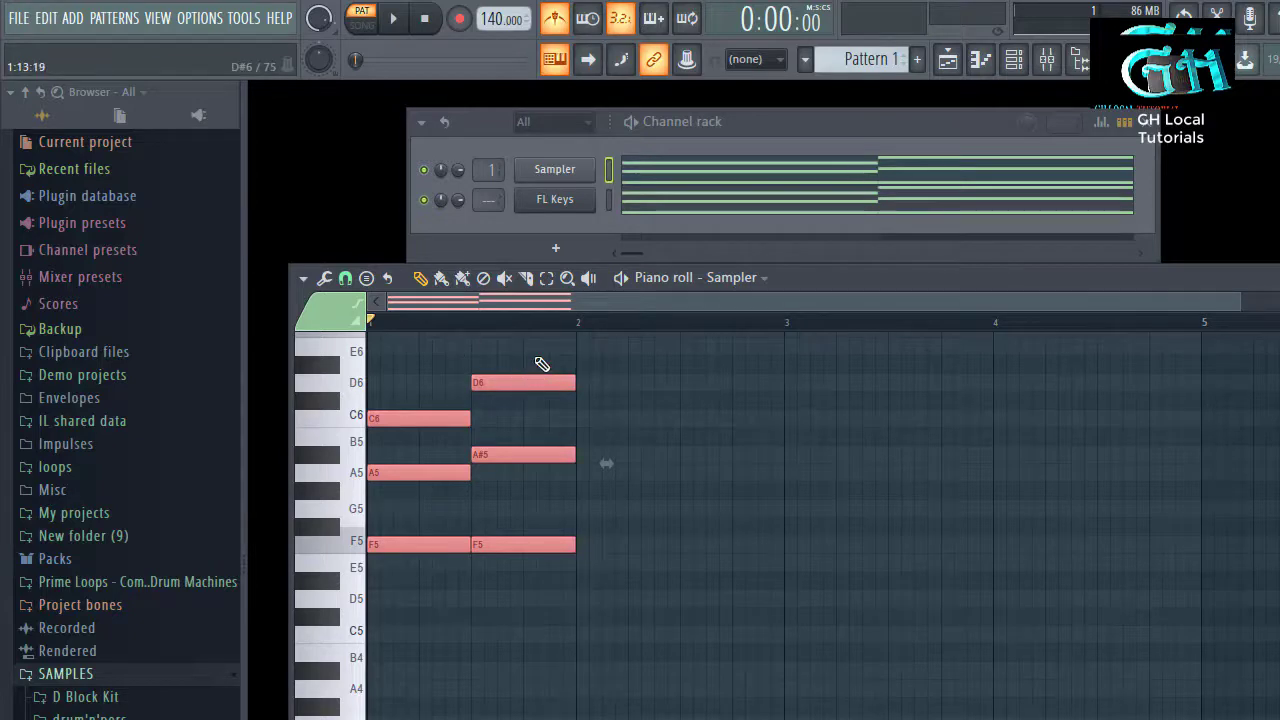
key(Delete)
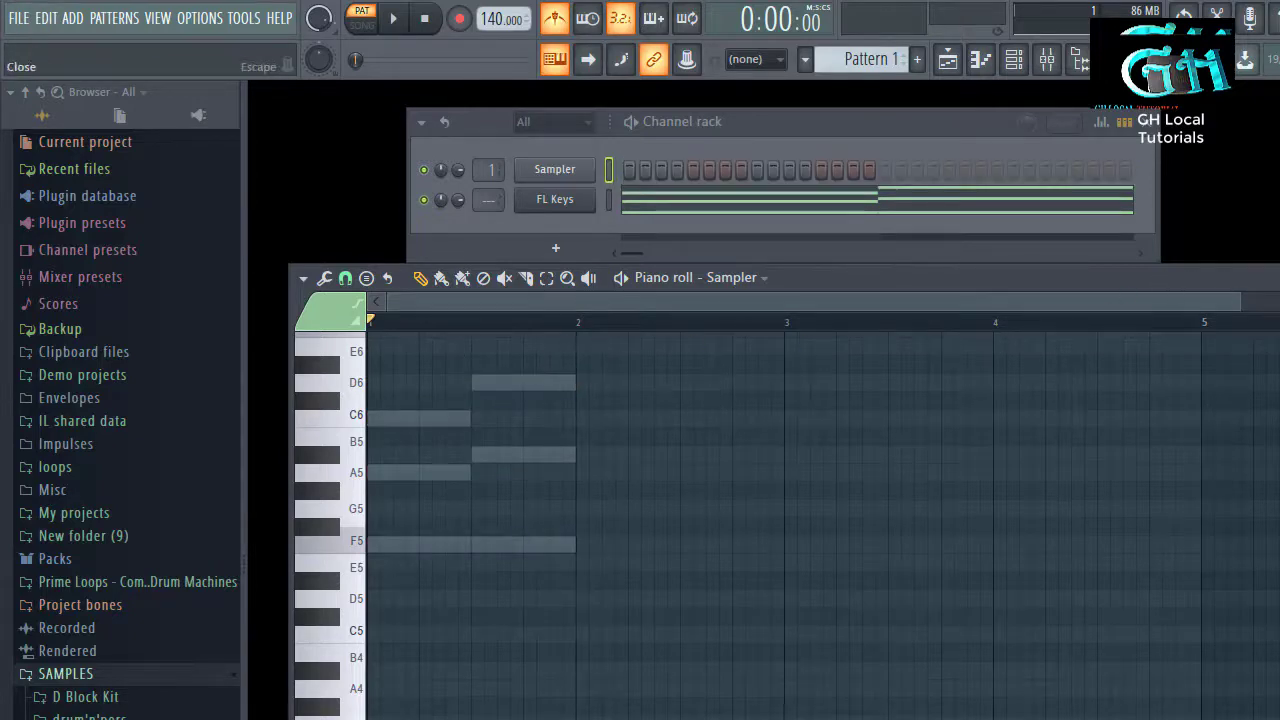
Copy the FL Keys channel's notes into the Sampler channel and cut them out of it again
right_click(561, 205)
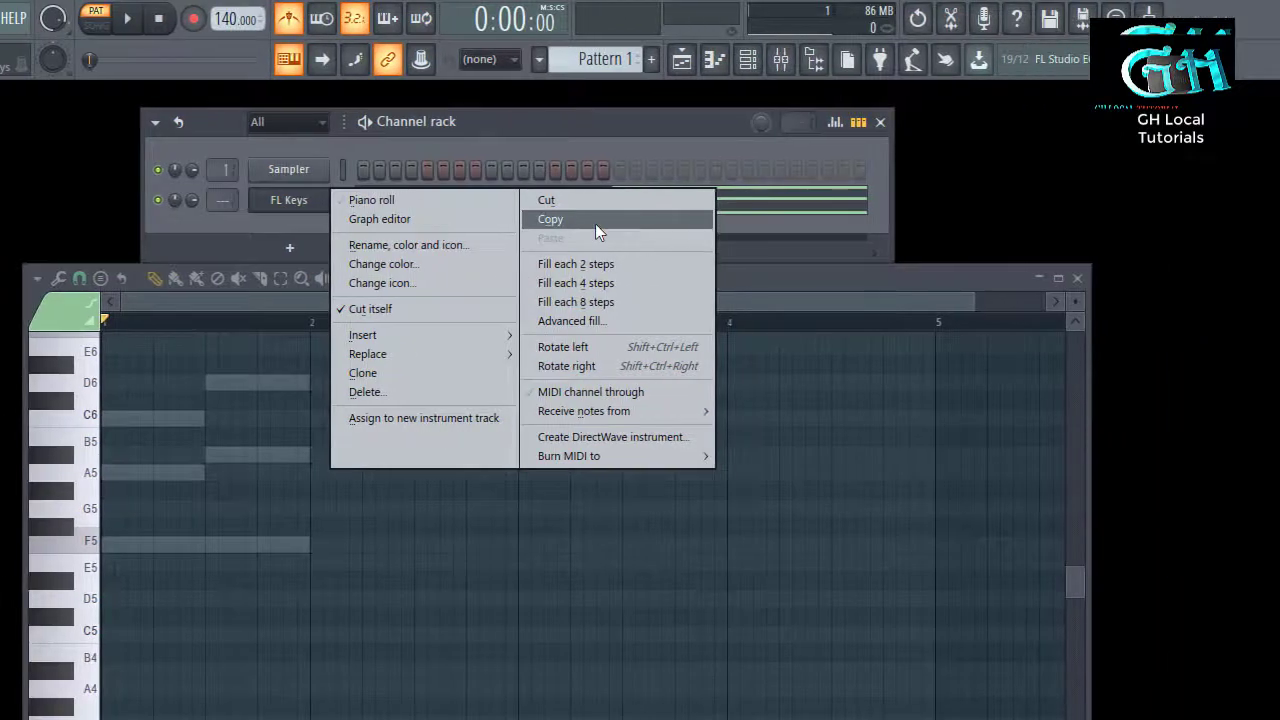
click(595, 224)
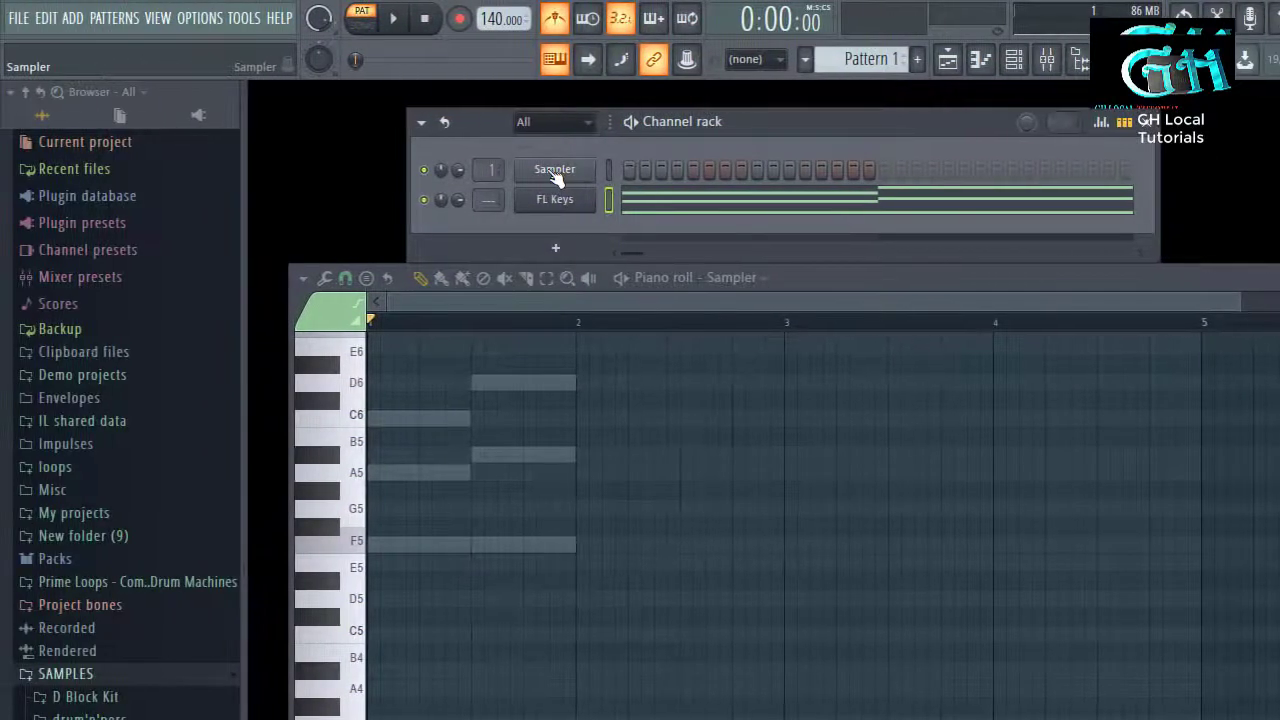
right_click(282, 169)
click(816, 208)
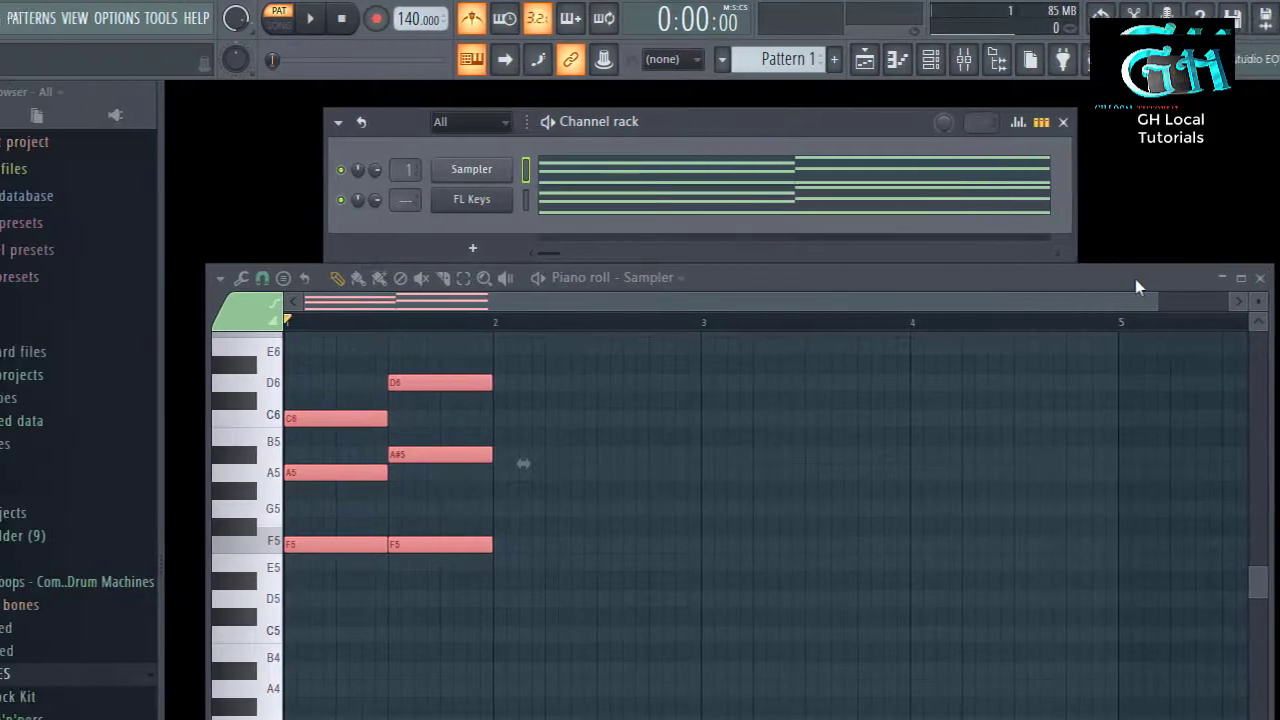
right_click(575, 173)
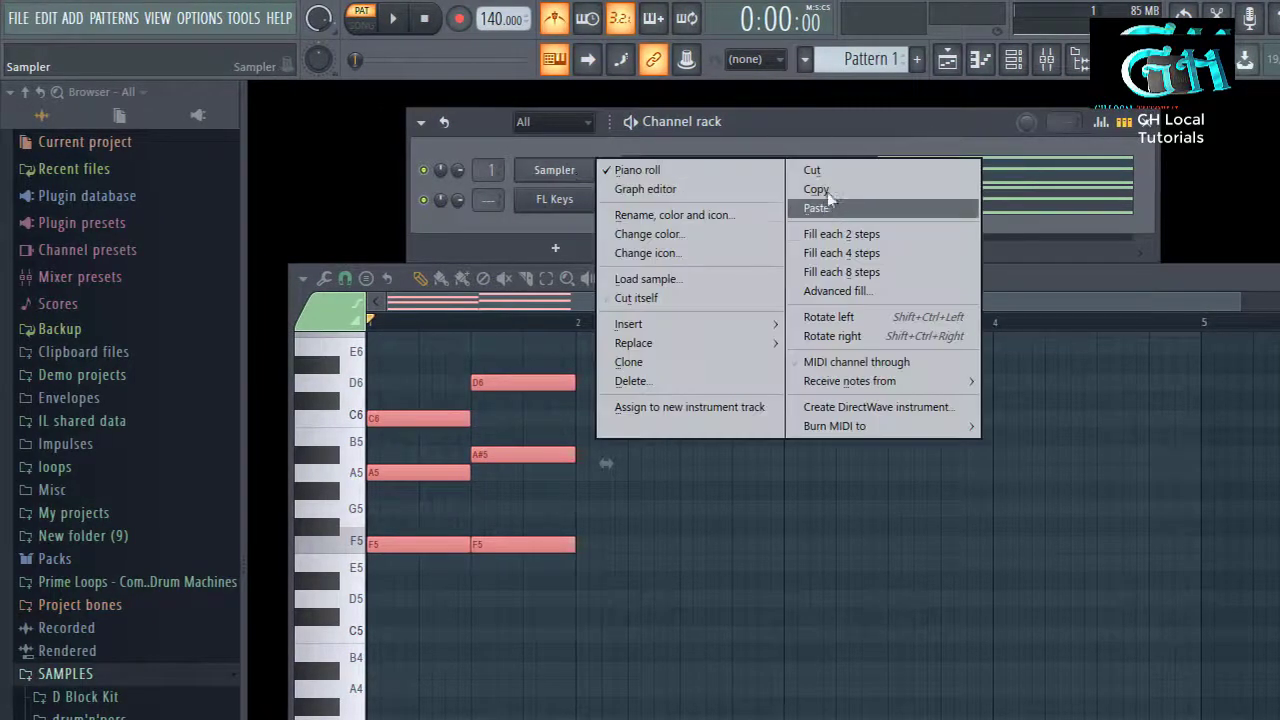
click(812, 170)
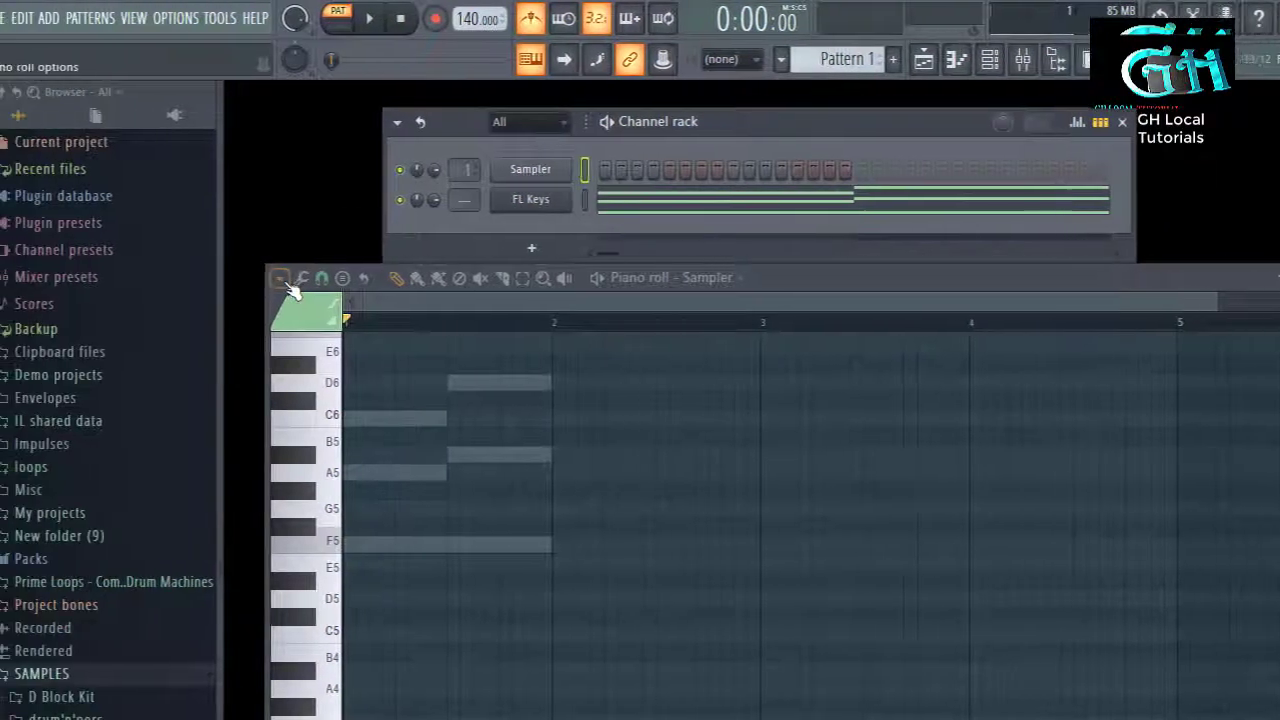
Examine the Sampler piano roll's Edit commands and their keyboard shortcuts, including cut, copy, duplicate and delete
click(170, 278)
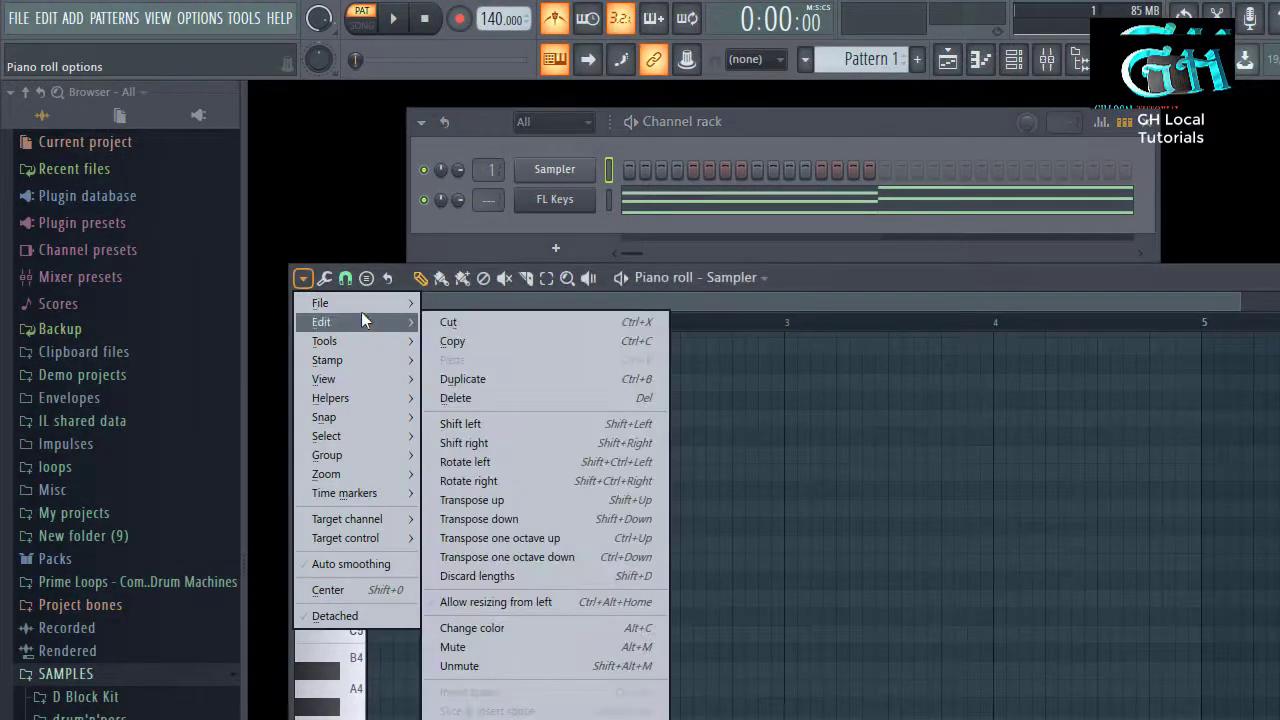
mouse_move(362, 302)
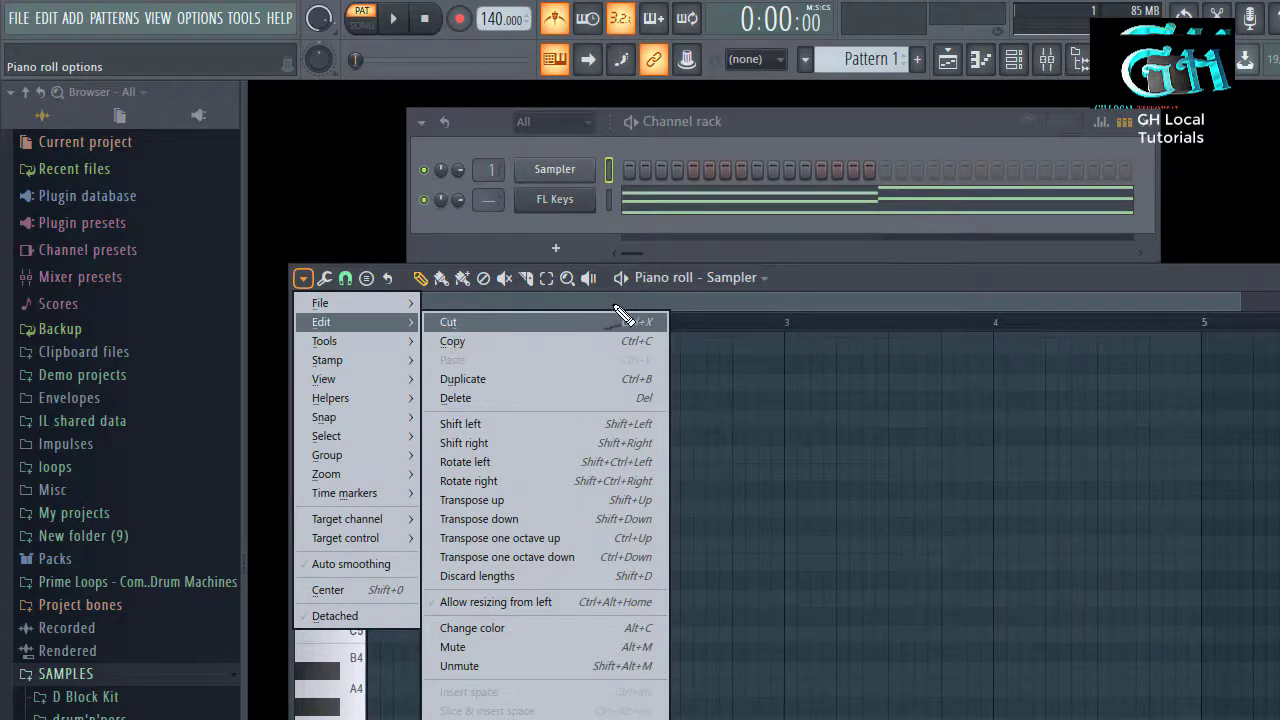
mouse_move(615, 296)
mouse_down()
mouse_move(563, 443)
mouse_move(558, 545)
mouse_move(588, 680)
mouse_move(635, 718)
mouse_move(766, 606)
mouse_move(712, 338)
mouse_move(623, 286)
mouse_up()
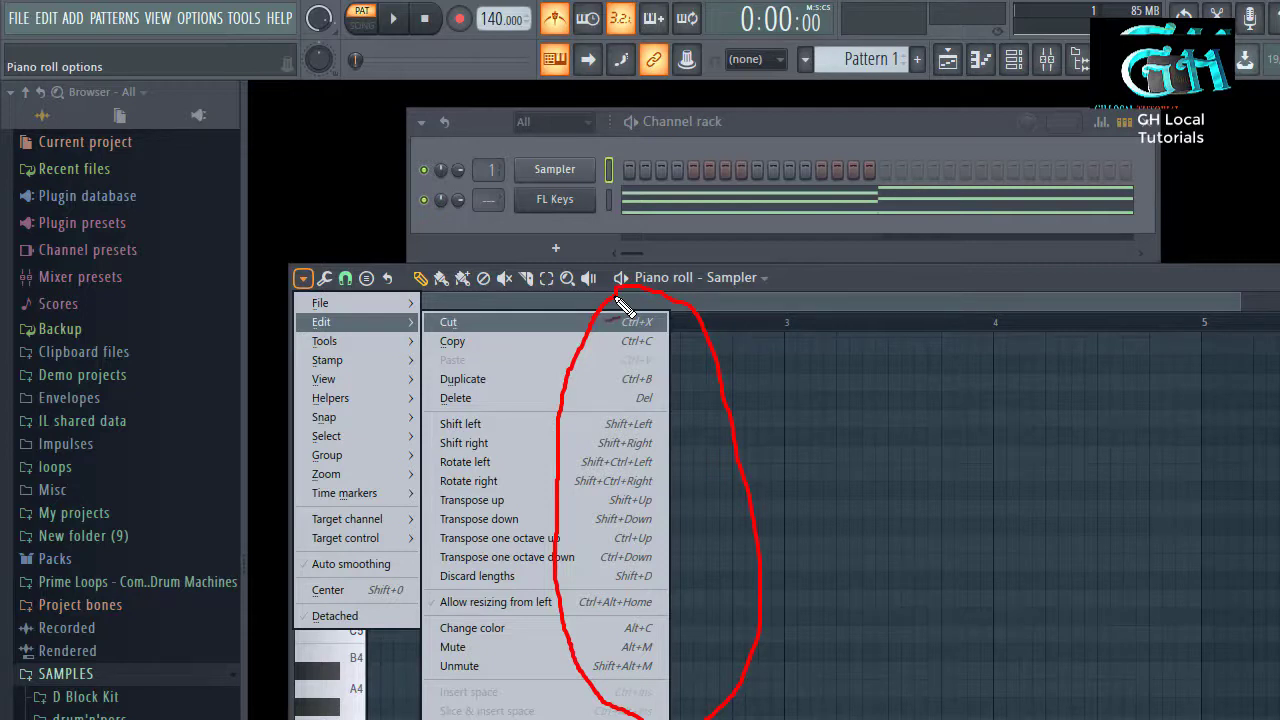
key(Escape)
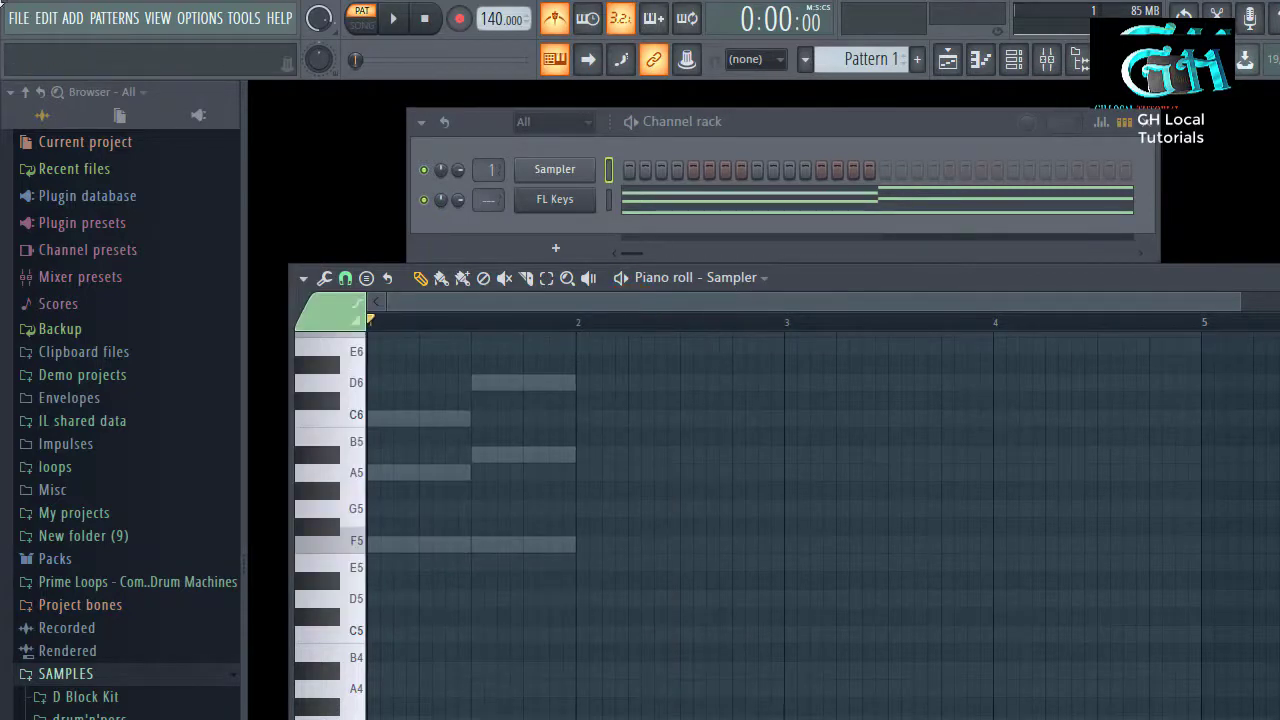
click(303, 278)
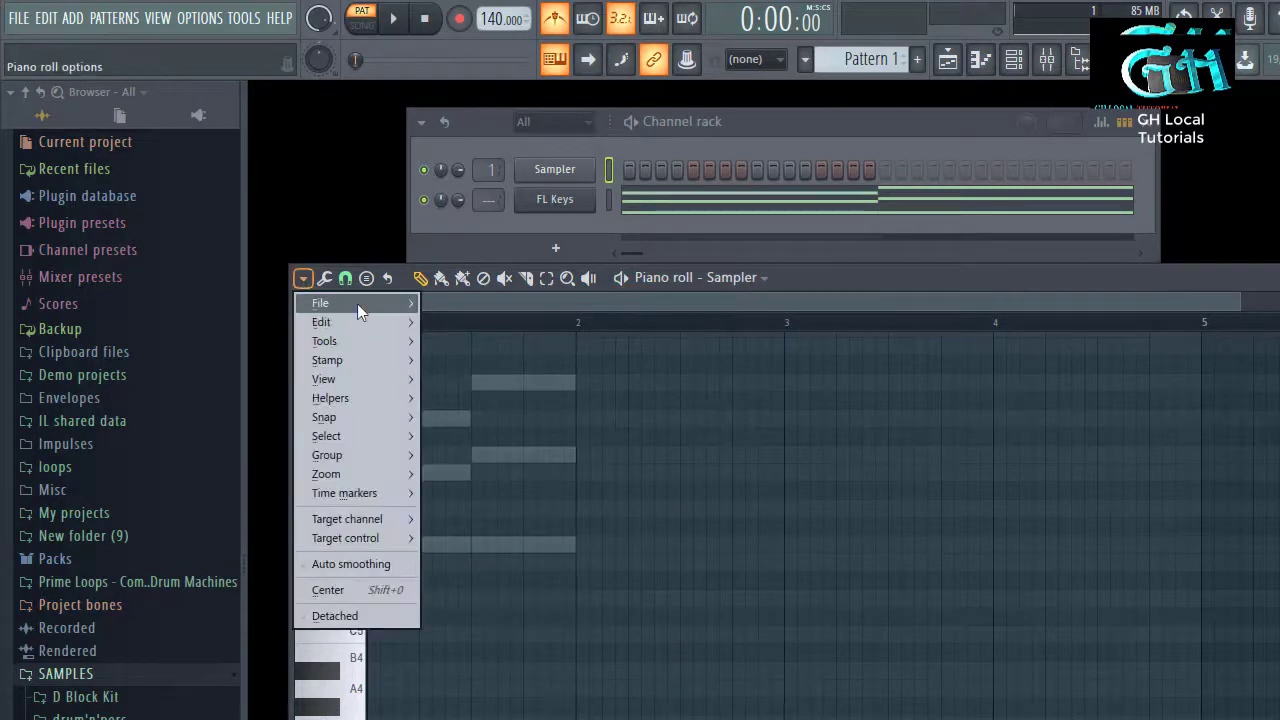
mouse_move(358, 303)
mouse_move(386, 319)
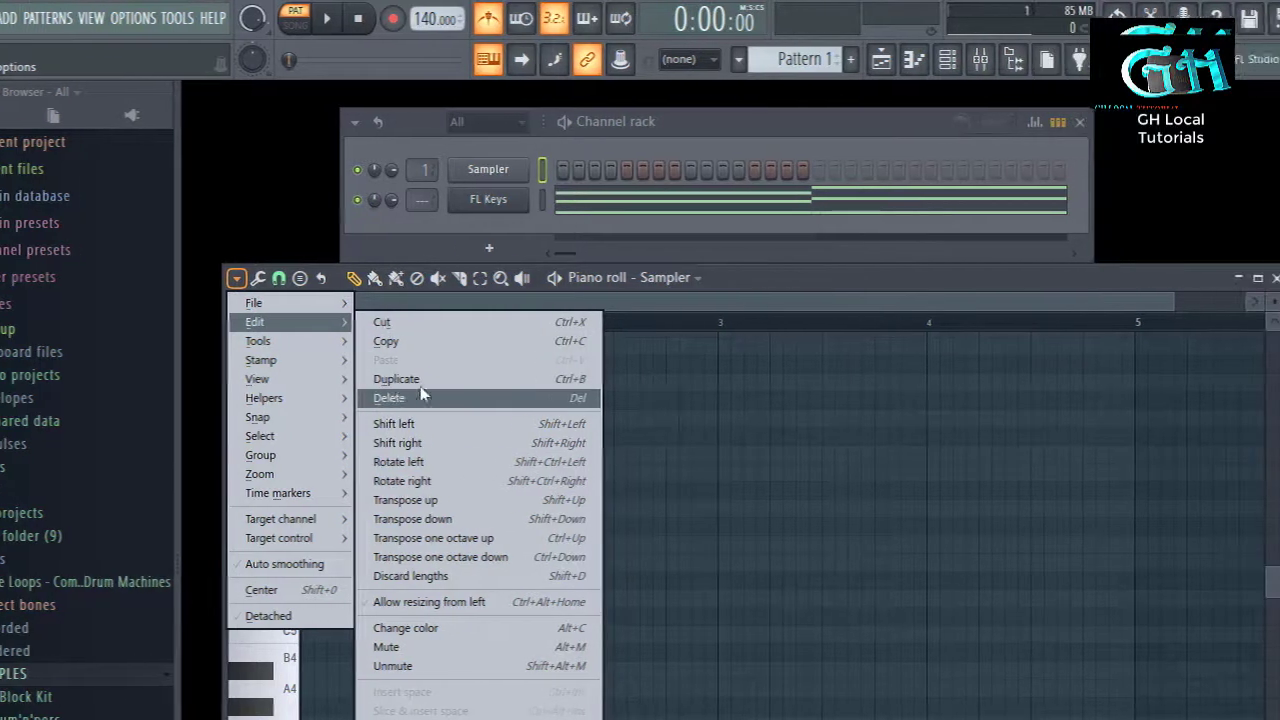
Switch the piano roll to the FL Keys channel and examine the Edit commands available for its notes
click(770, 281)
click(656, 208)
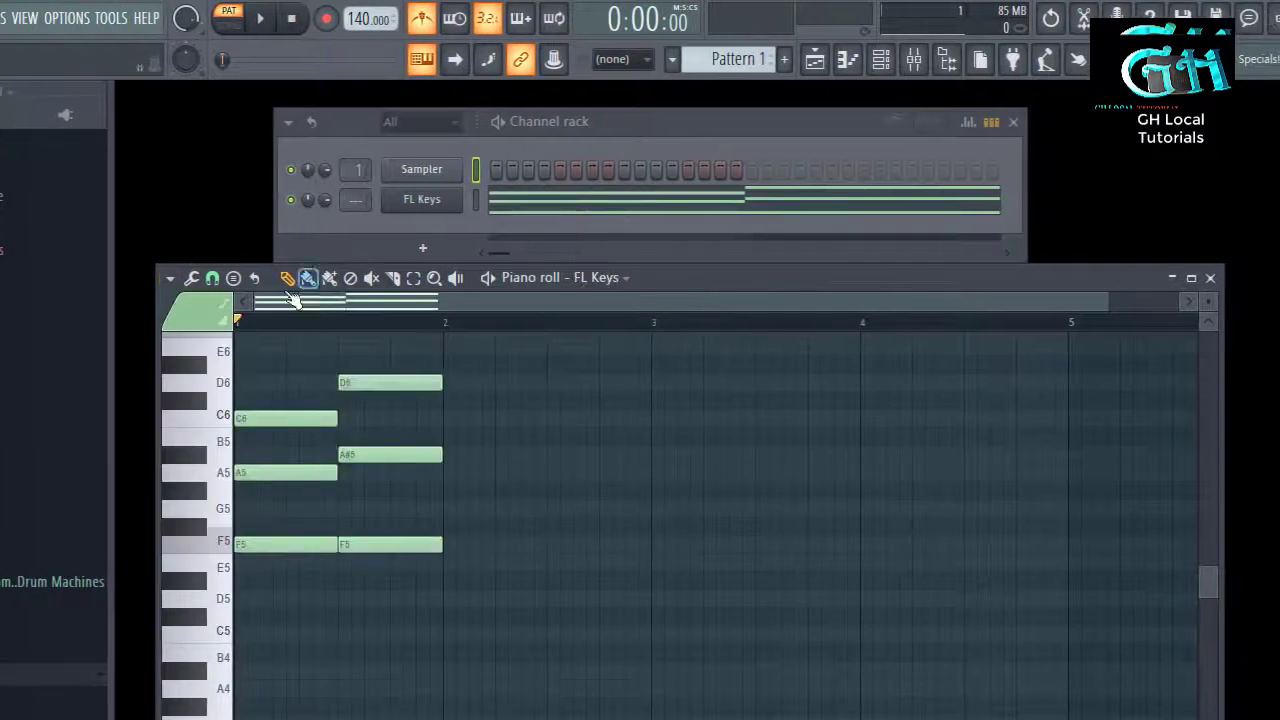
click(235, 278)
mouse_move(281, 321)
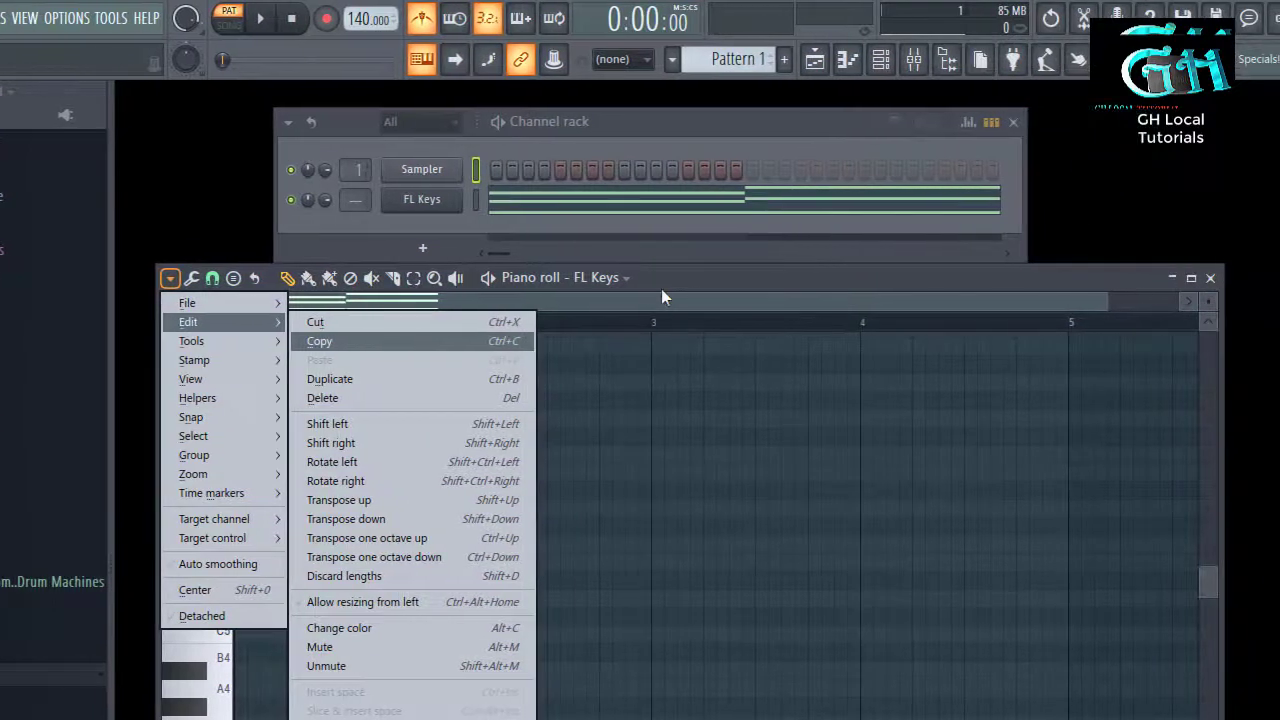
click(666, 285)
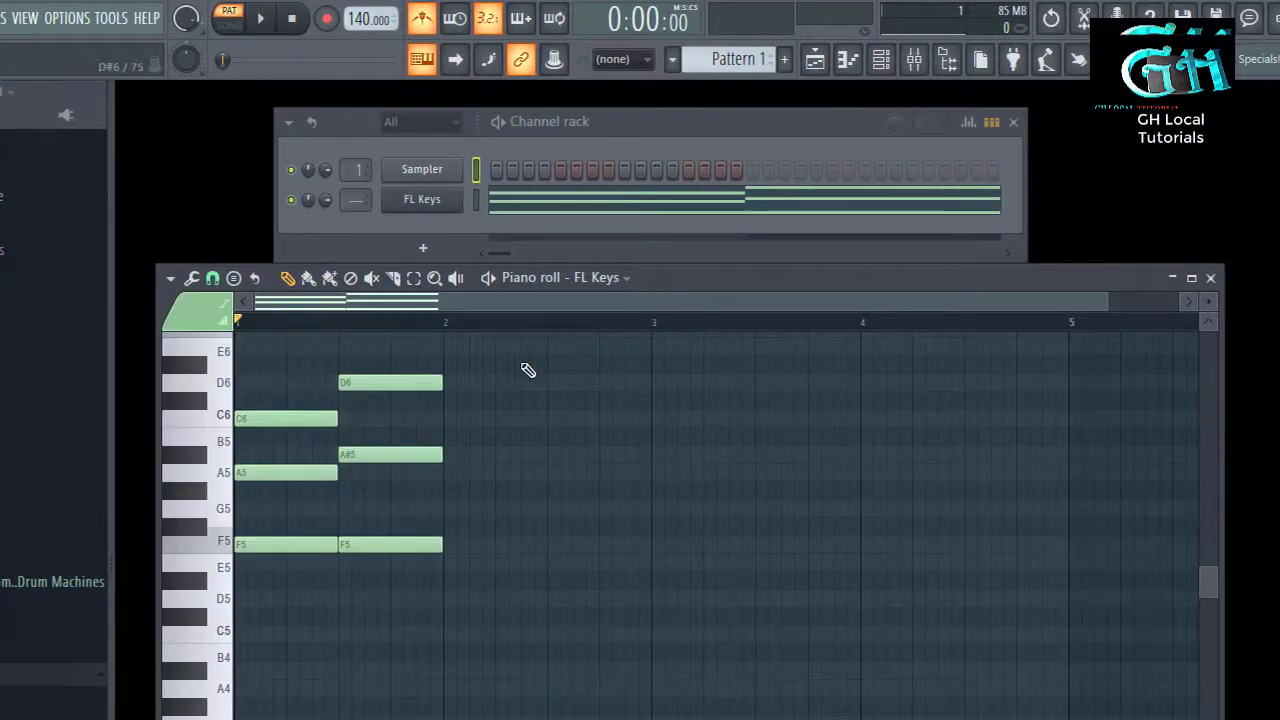
click(303, 278)
mouse_move(352, 318)
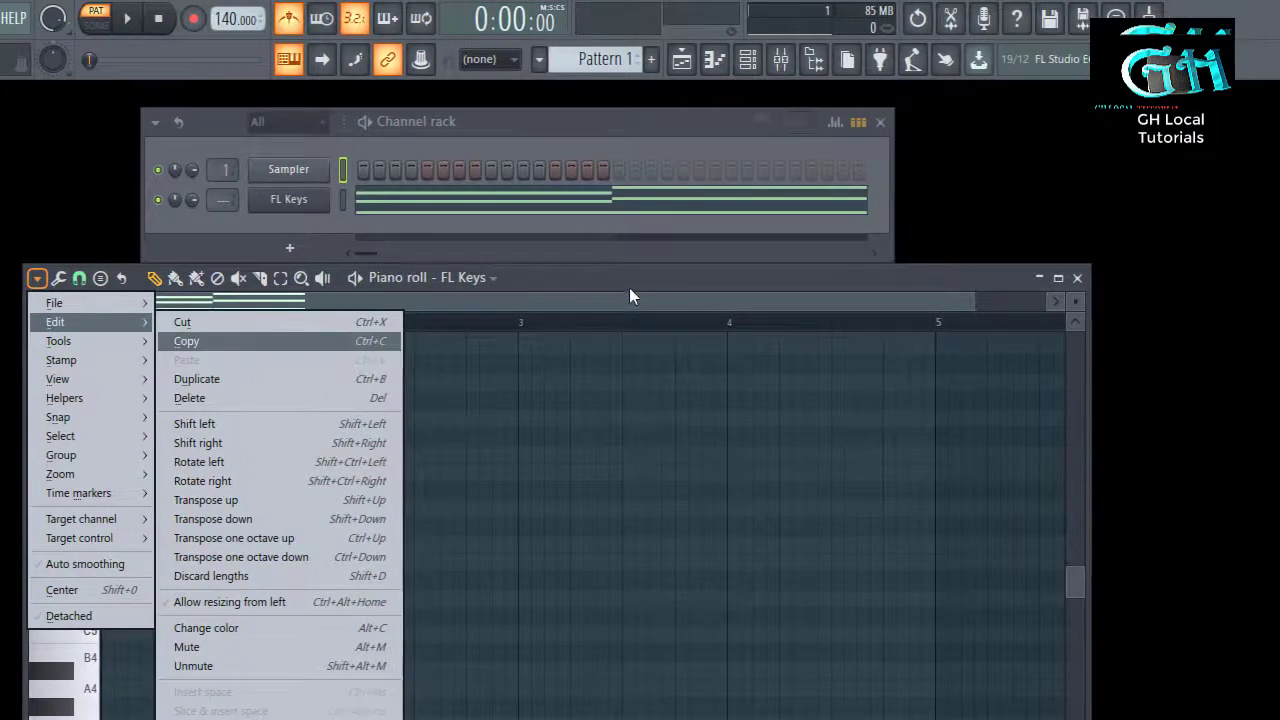
click(628, 285)
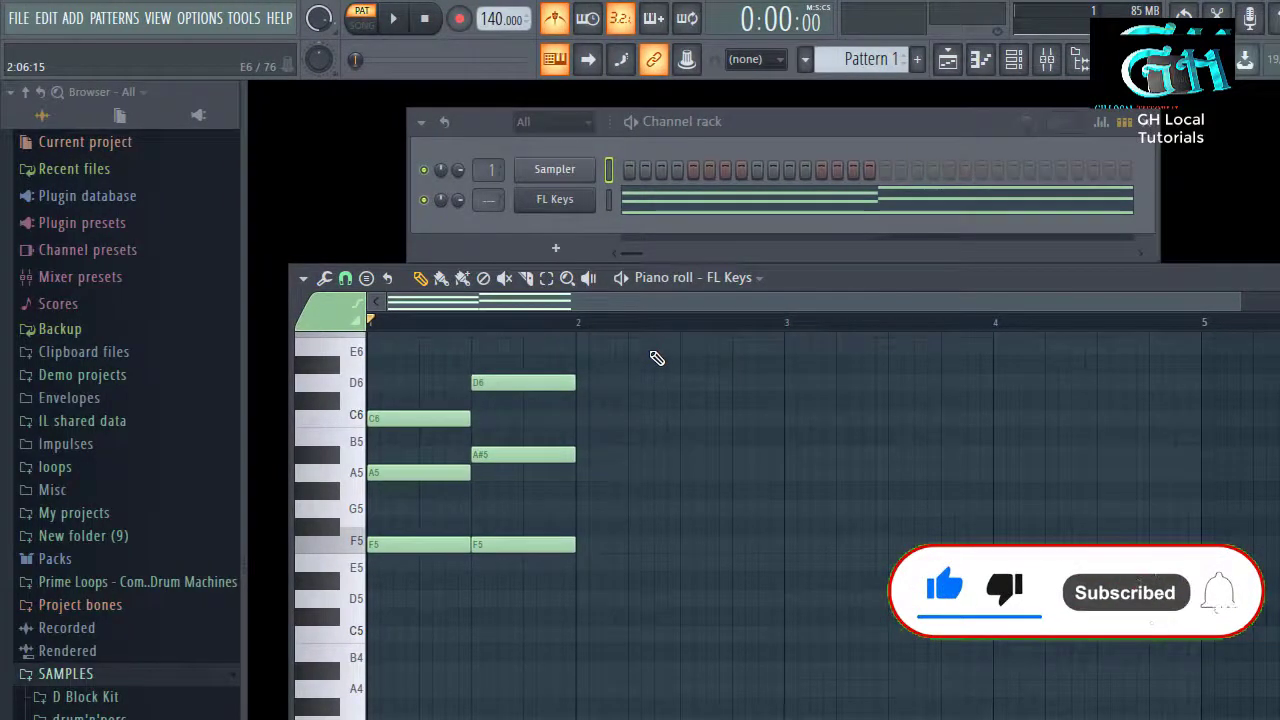
Select all the FL Keys chord notes and duplicate them nine times in a row, filling the roll up to bar 11
drag(438, 338, 147, 640)
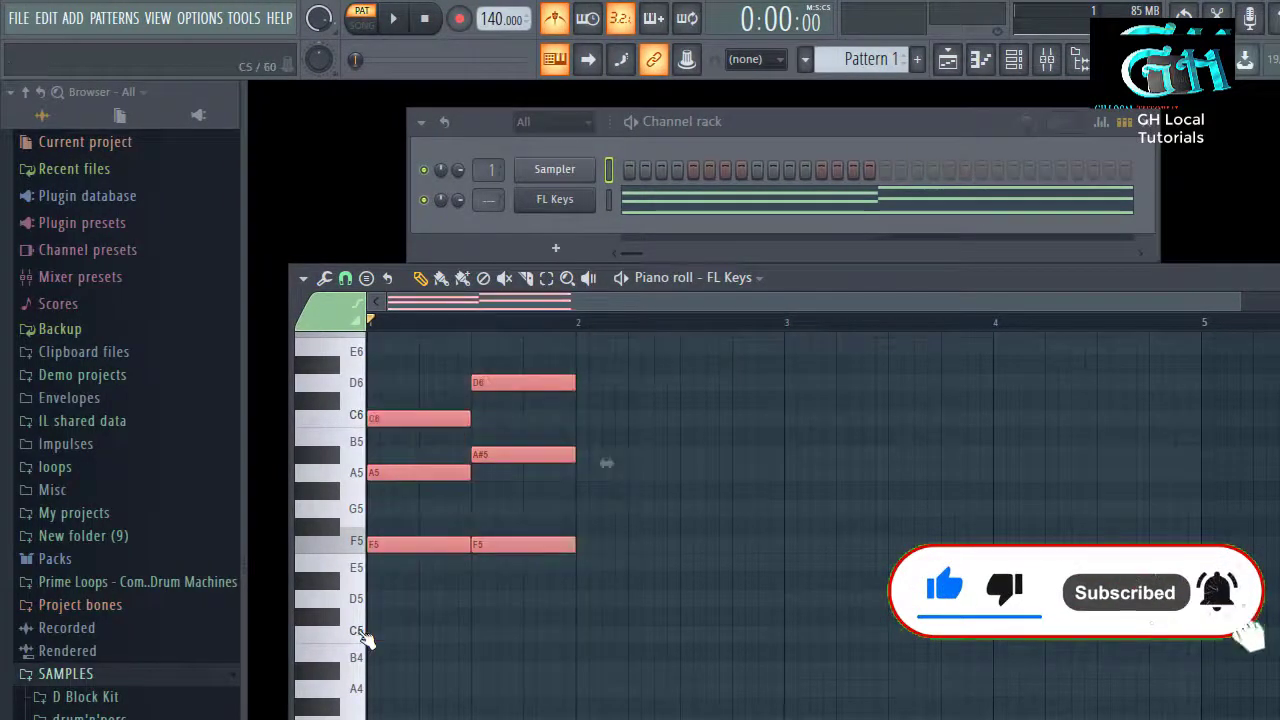
key(ctrl+b)
key(ctrl+b)
key(ctrl+b)
key(ctrl+b)
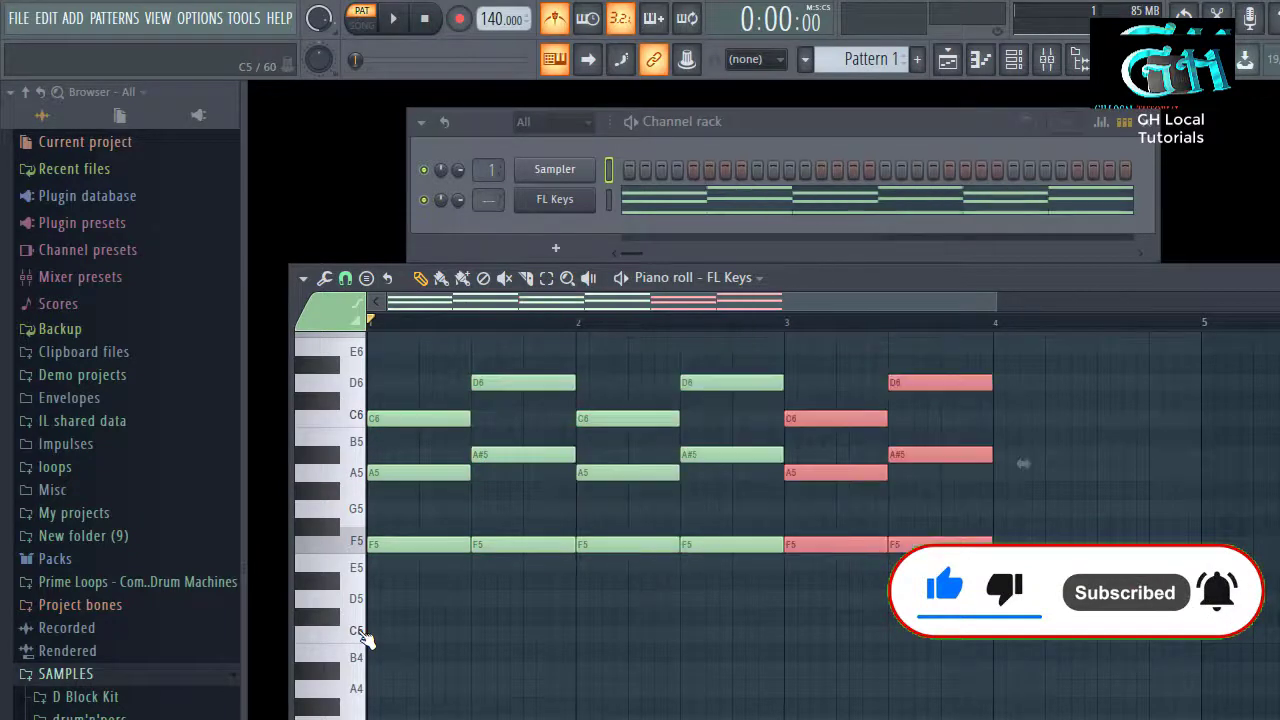
key(ctrl+b)
key(ctrl+b)
key(ctrl+b)
key(ctrl+b)
key(ctrl+b)
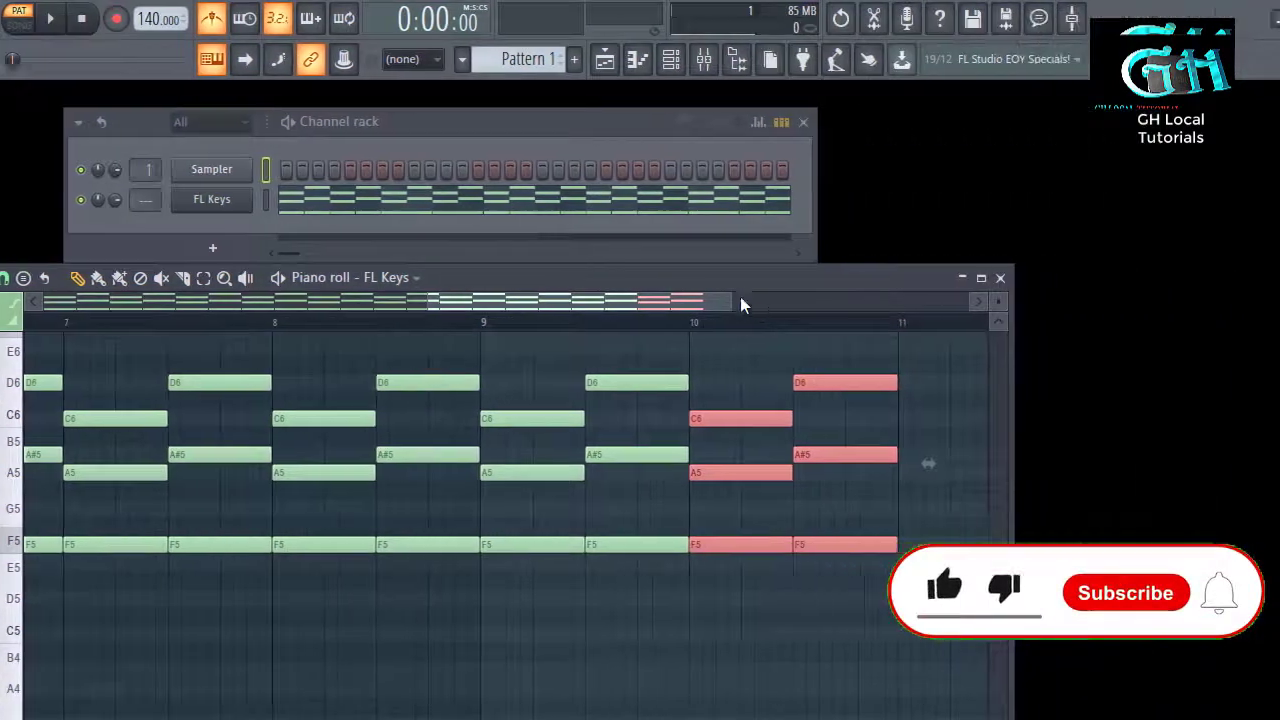
drag(732, 301, 1250, 343)
scroll(205, 430, up, 2)
scroll(235, 437, up, 3)
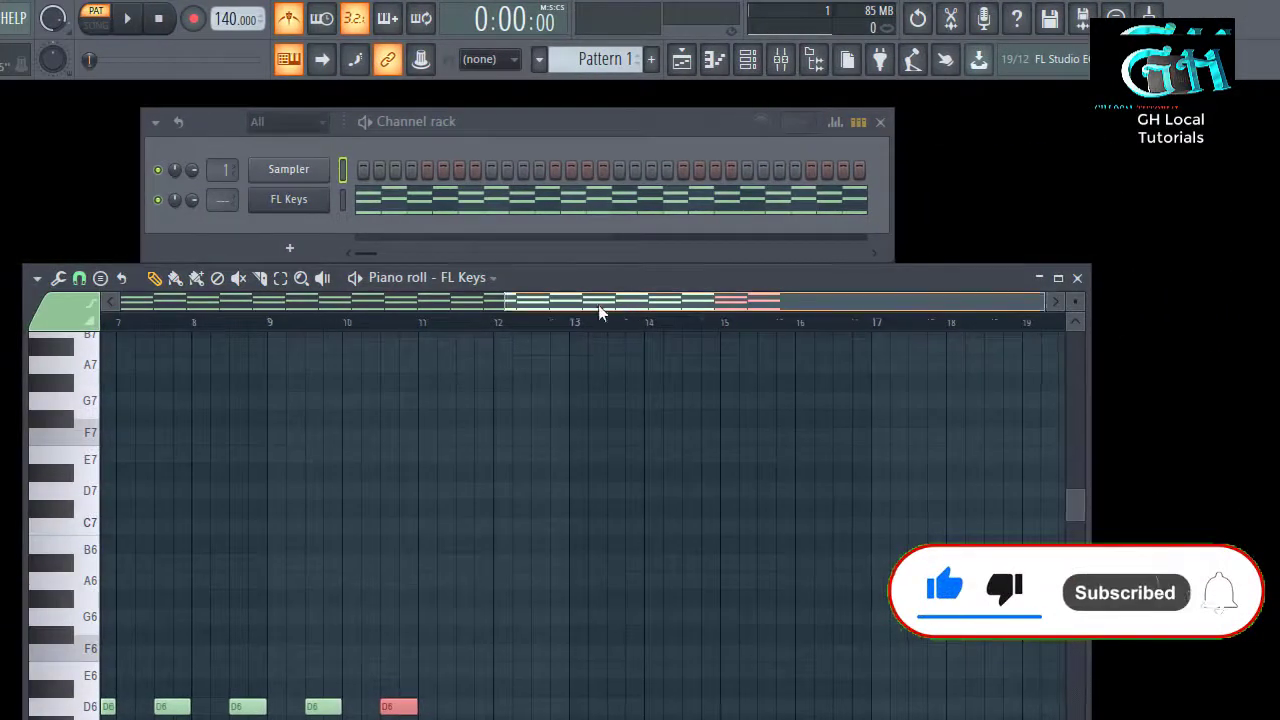
drag(551, 306, 0, 316)
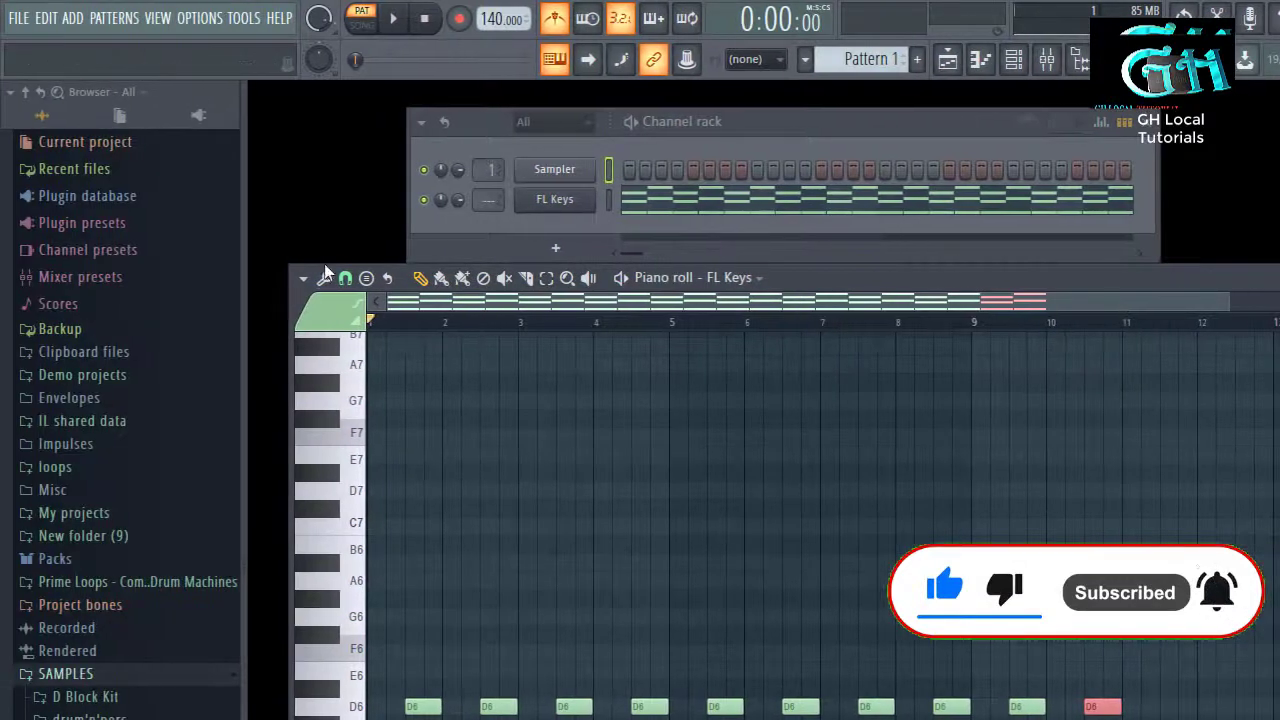
Select all the duplicated FL Keys notes and transpose them up until the lowest row sits on D6
click(203, 278)
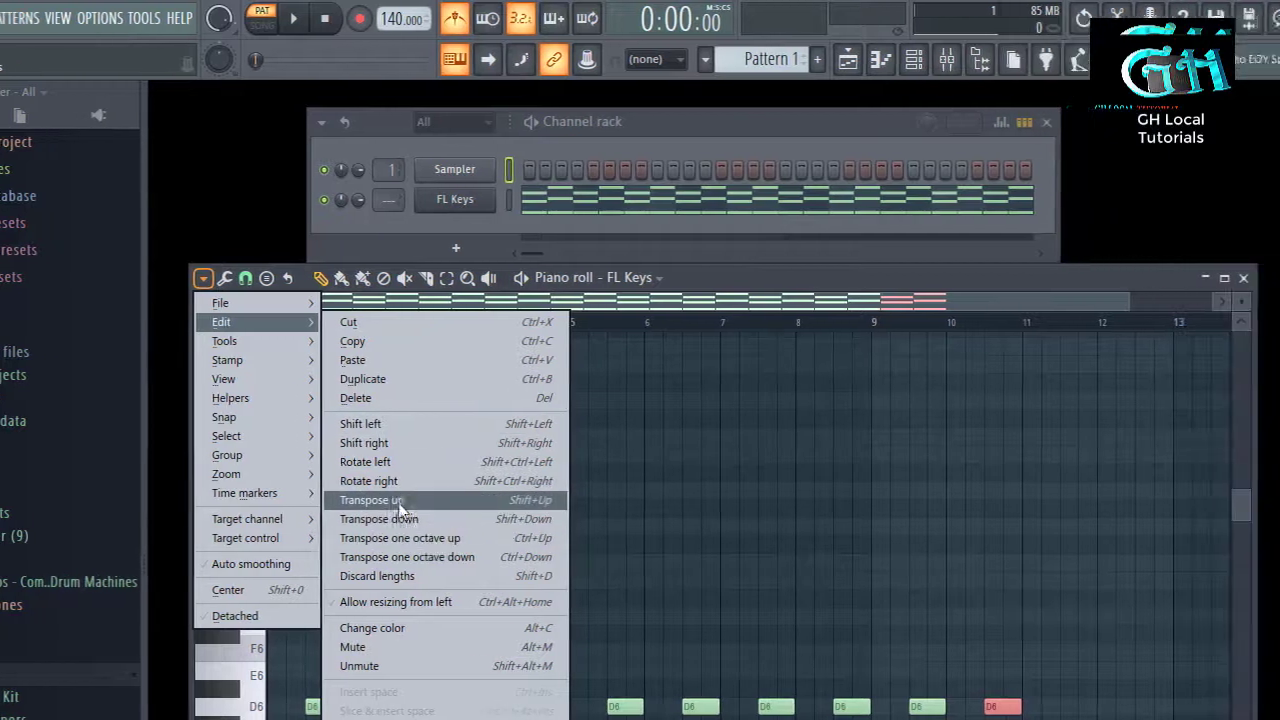
click(800, 276)
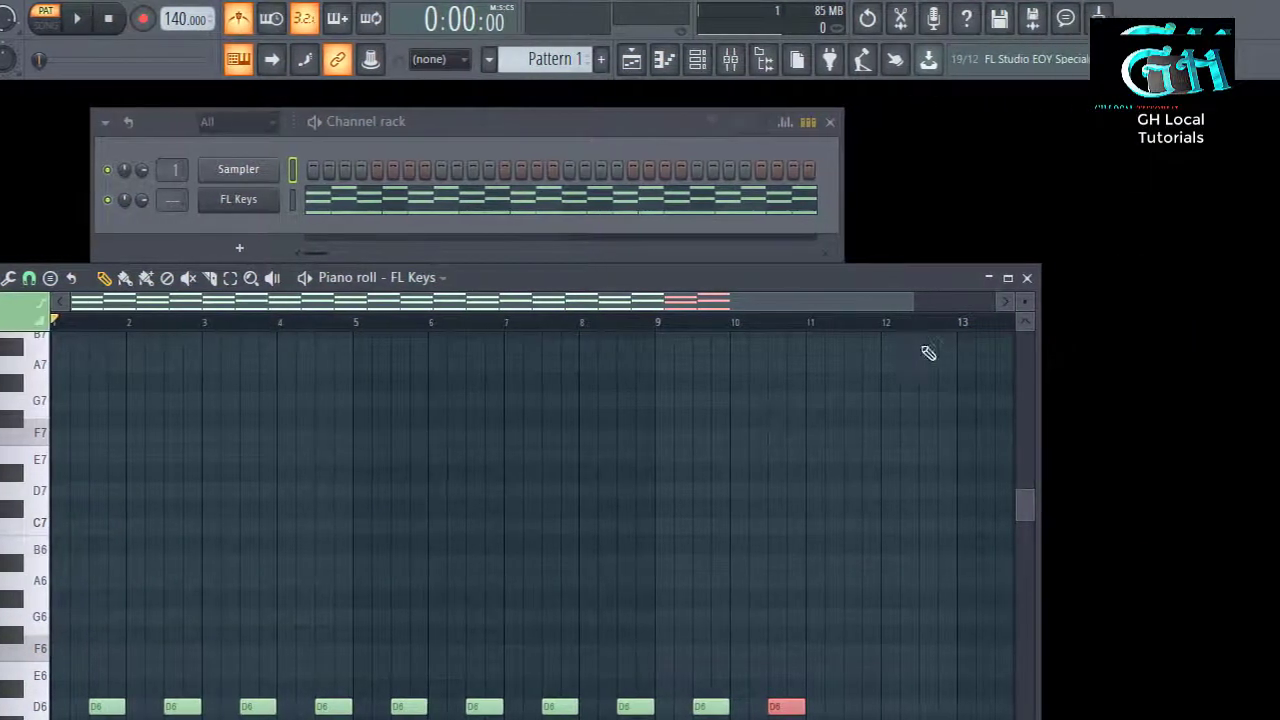
drag(914, 302, 1056, 310)
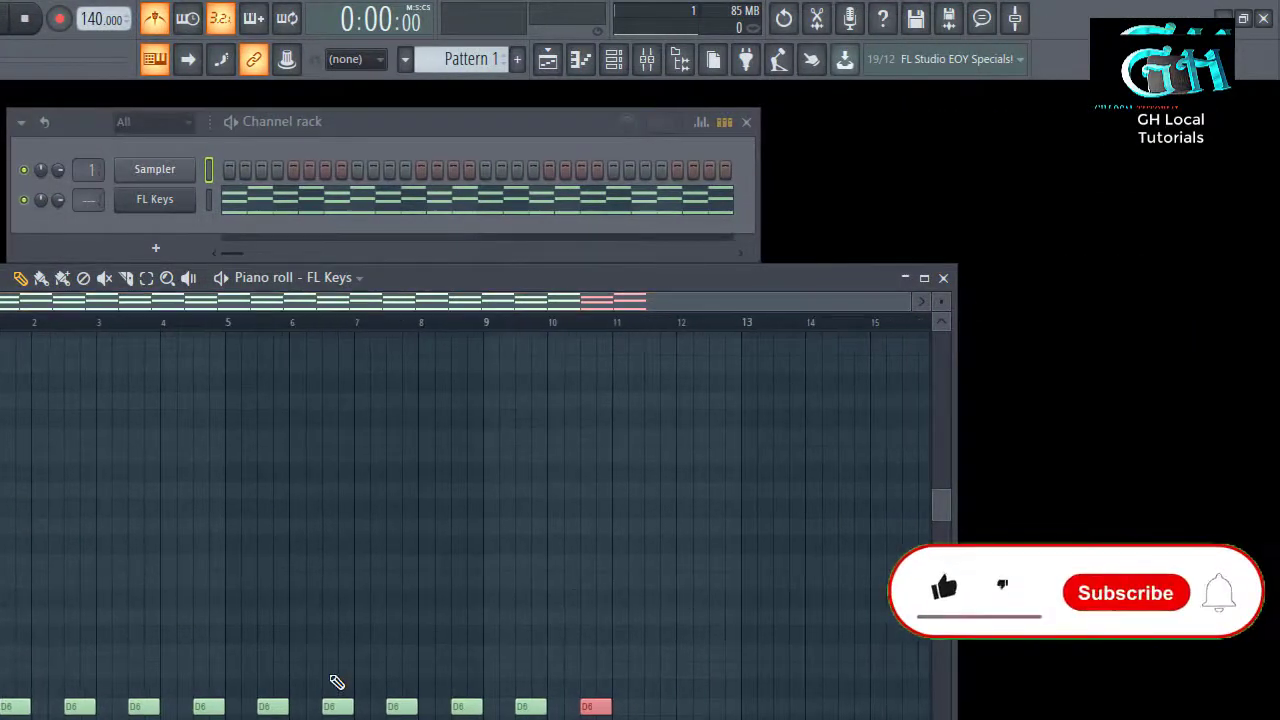
scroll(337, 682, down, 4)
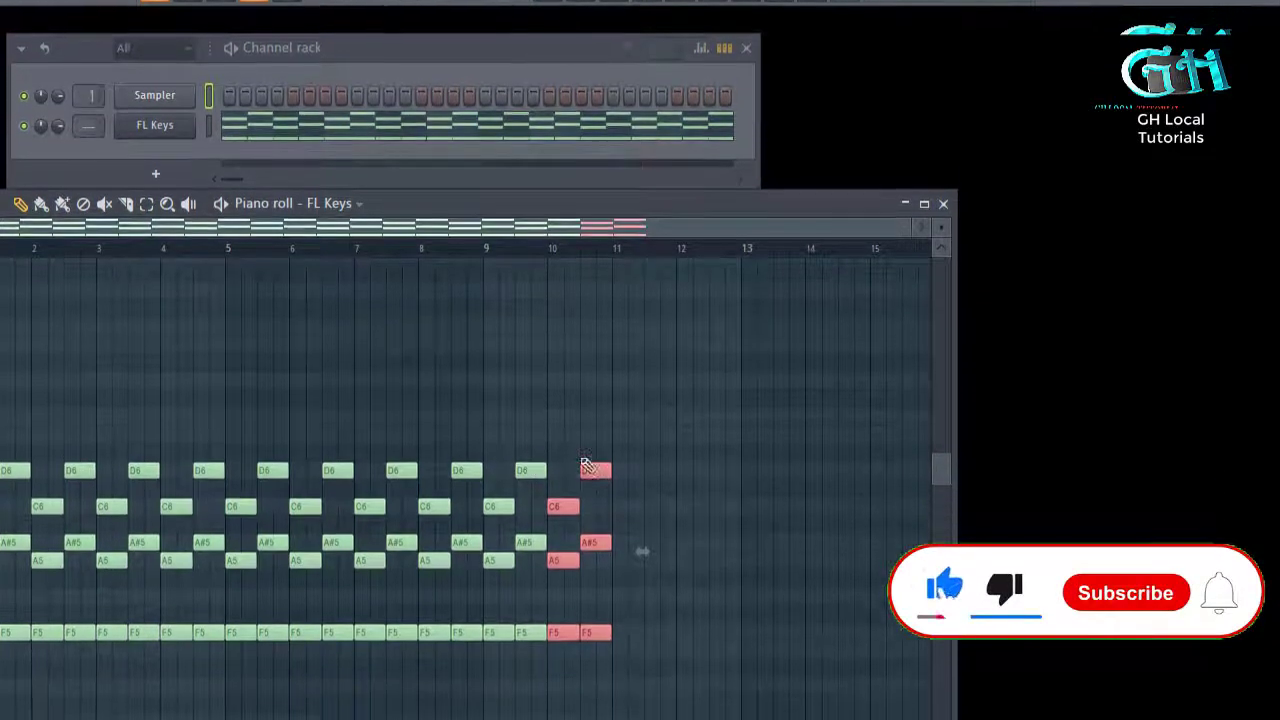
drag(660, 425, 5, 675)
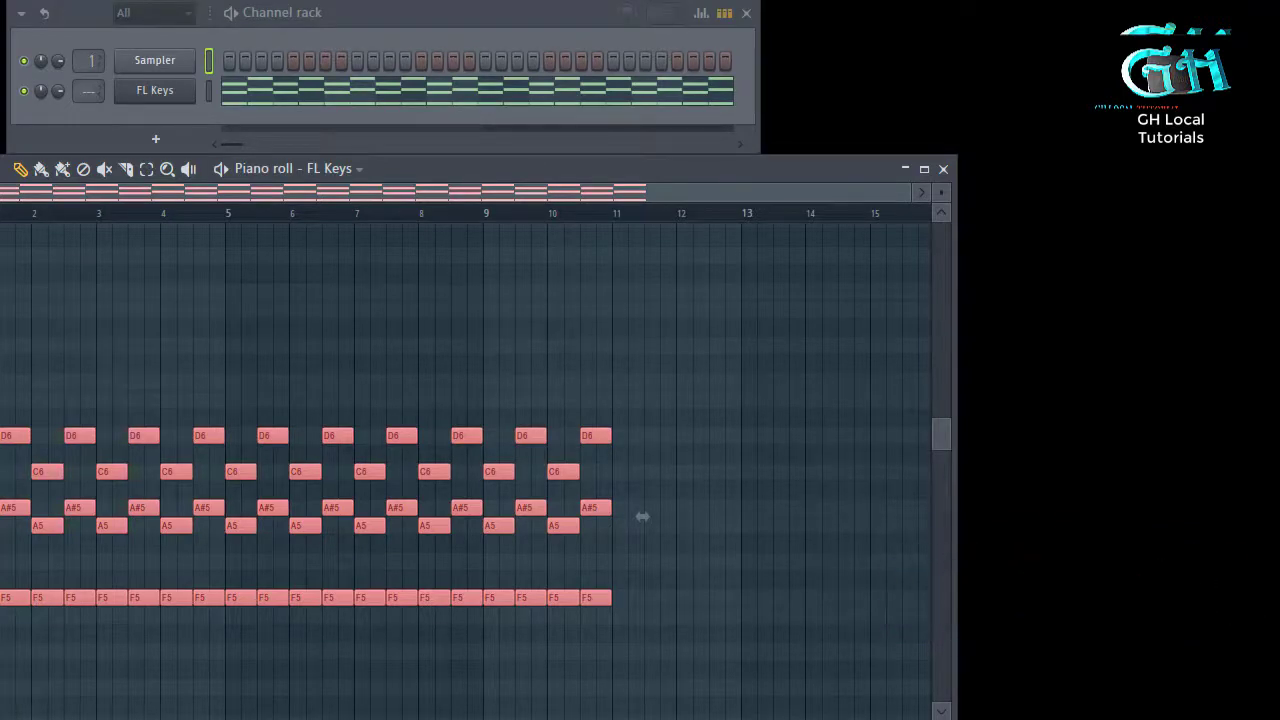
drag(642, 516, 642, 354)
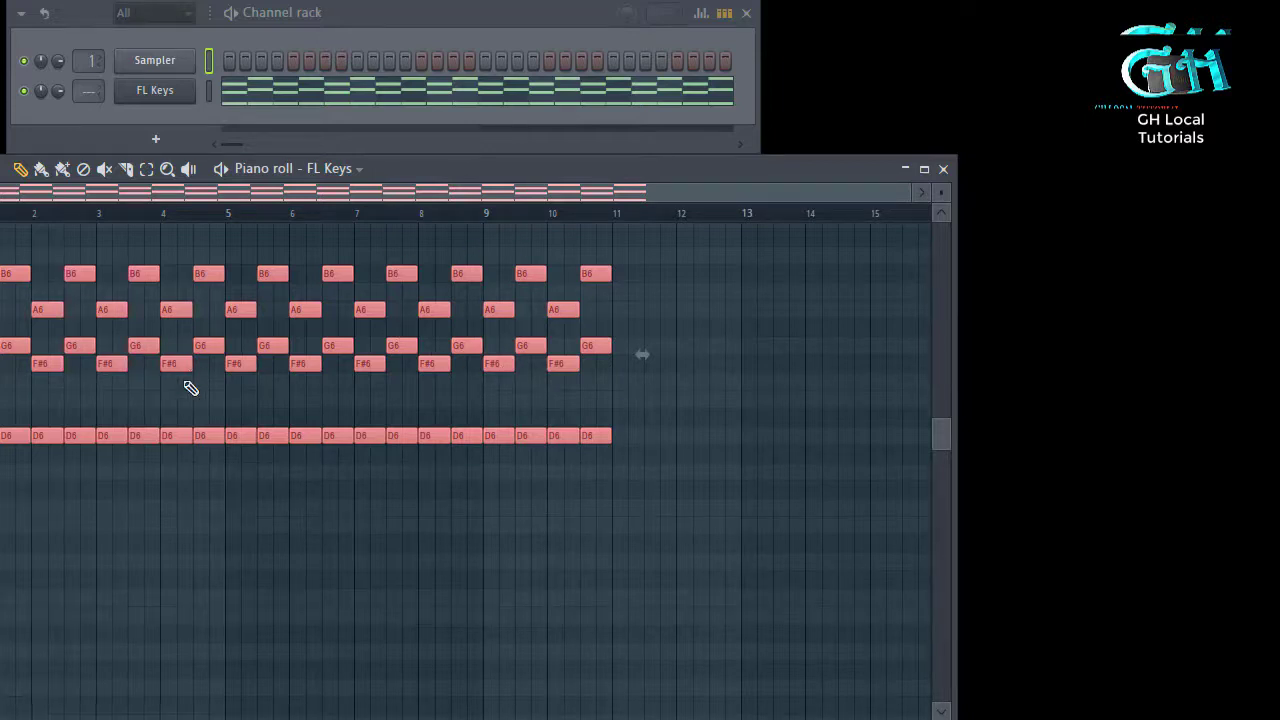
Transpose the selected notes up and down in semitone steps, ending with the lowest row on F#6
key(shift+Up)
key(shift+Up)
key(shift+Down)
key(shift+Down)
key(shift+Down)
key(shift+Down)
key(shift+Down)
key(shift+Down)
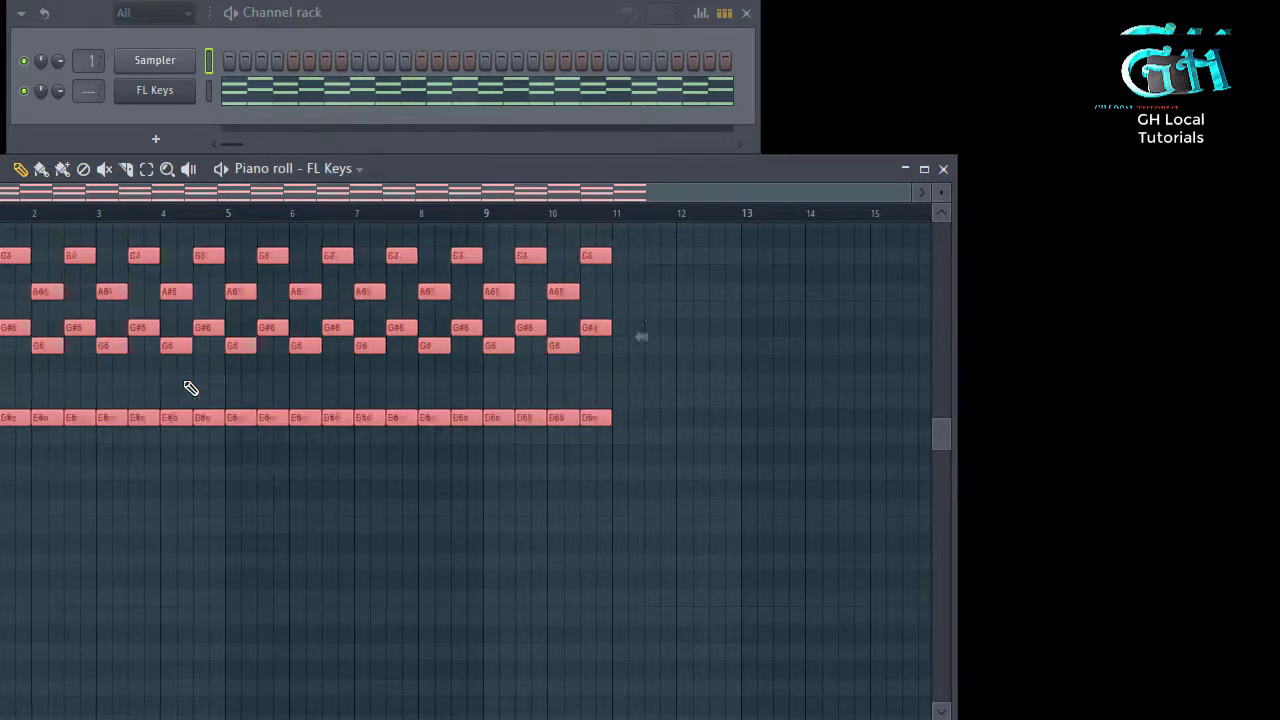
key(shift+Up)
key(shift+Up)
key(shift+Up)
key(shift+Up)
key(shift+Up)
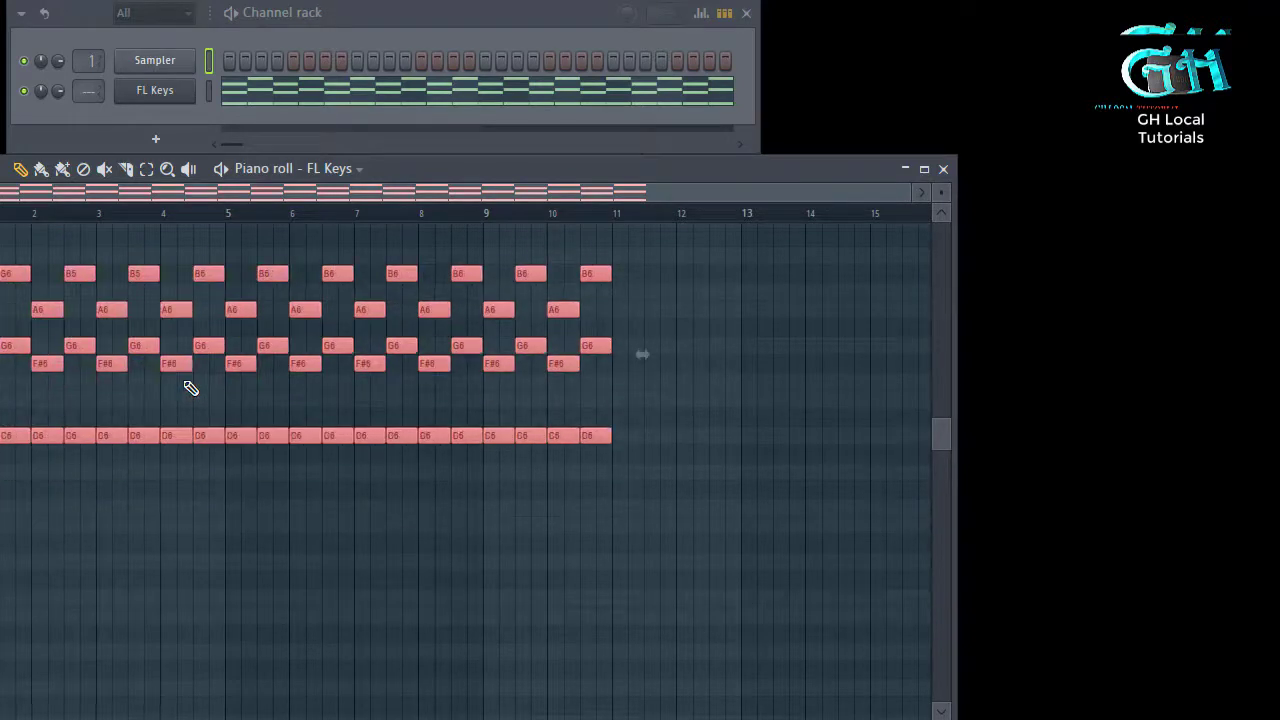
key(shift+Down)
key(shift+Up)
key(shift+Up)
key(shift+Up)
key(shift+Up)
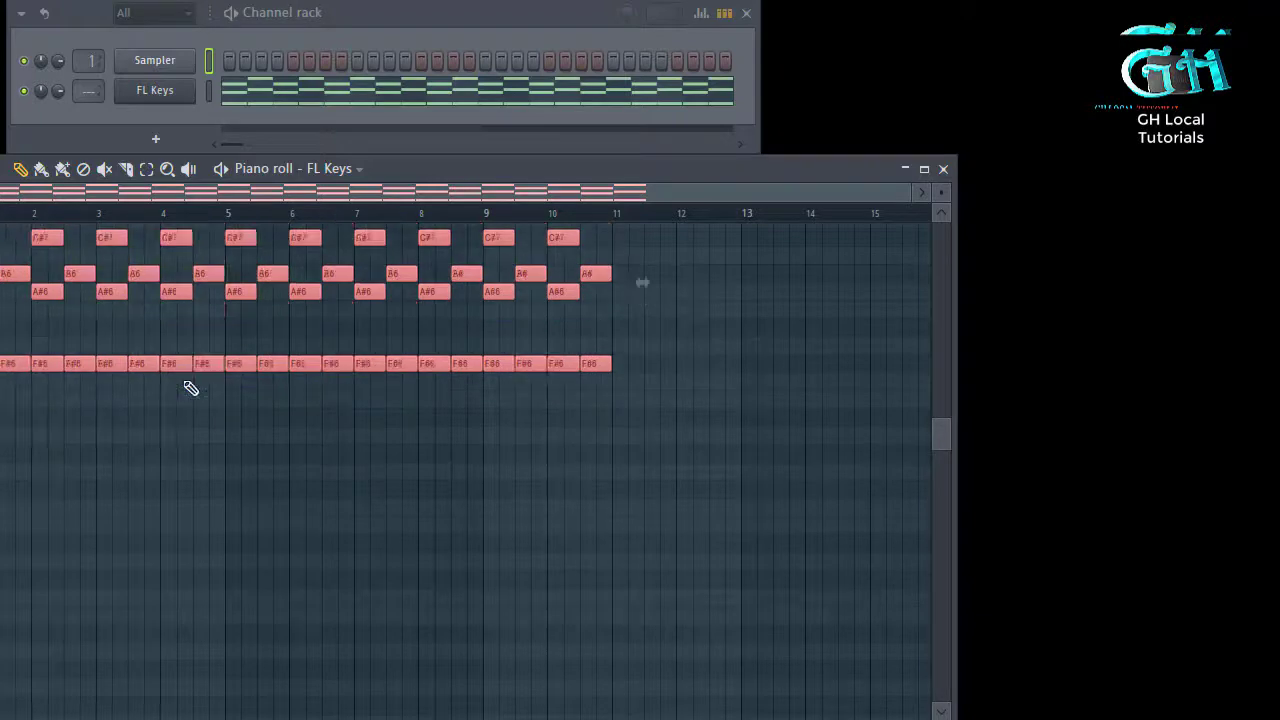
Play back the transposed pattern and review the transpose entries among the Edit commands
key(space)
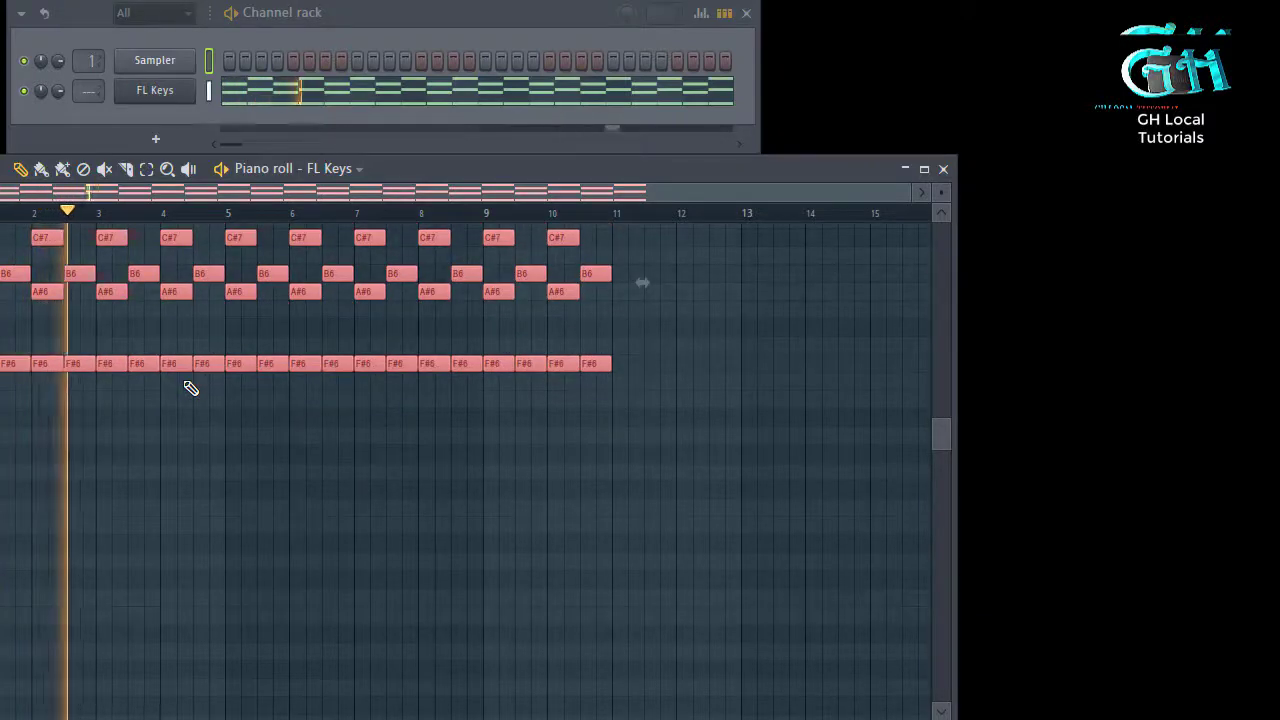
key(space)
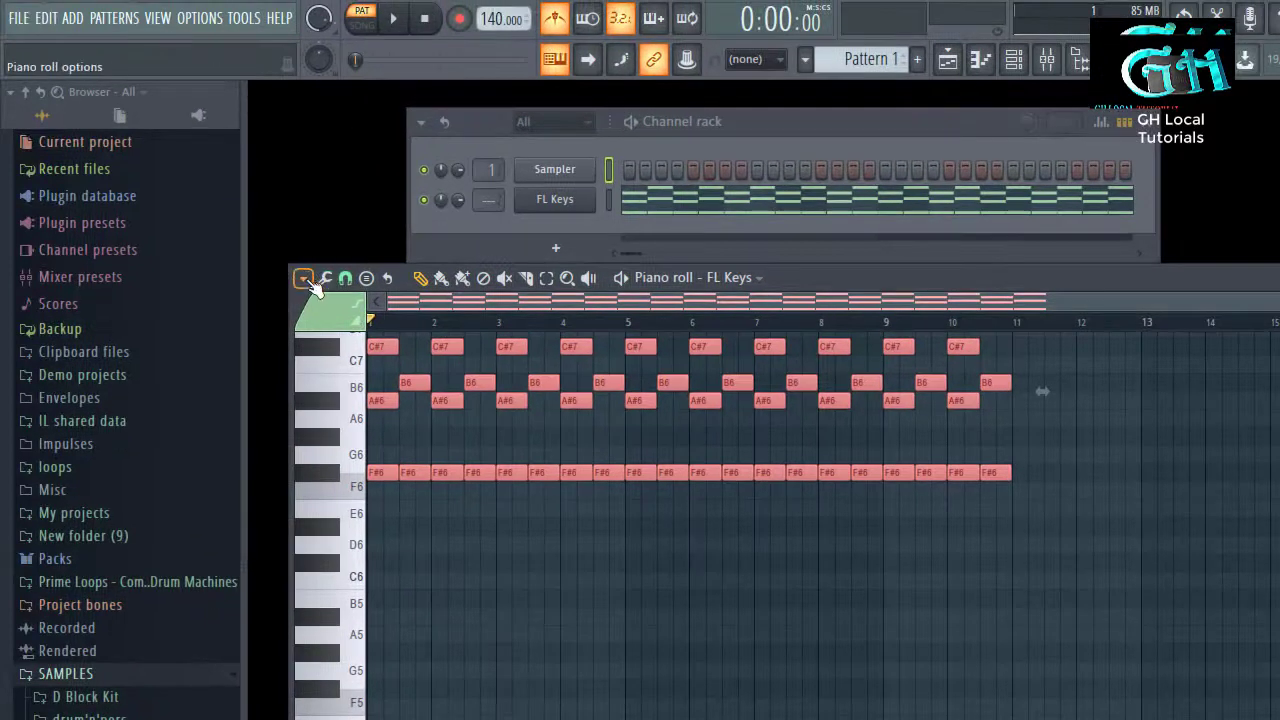
click(302, 278)
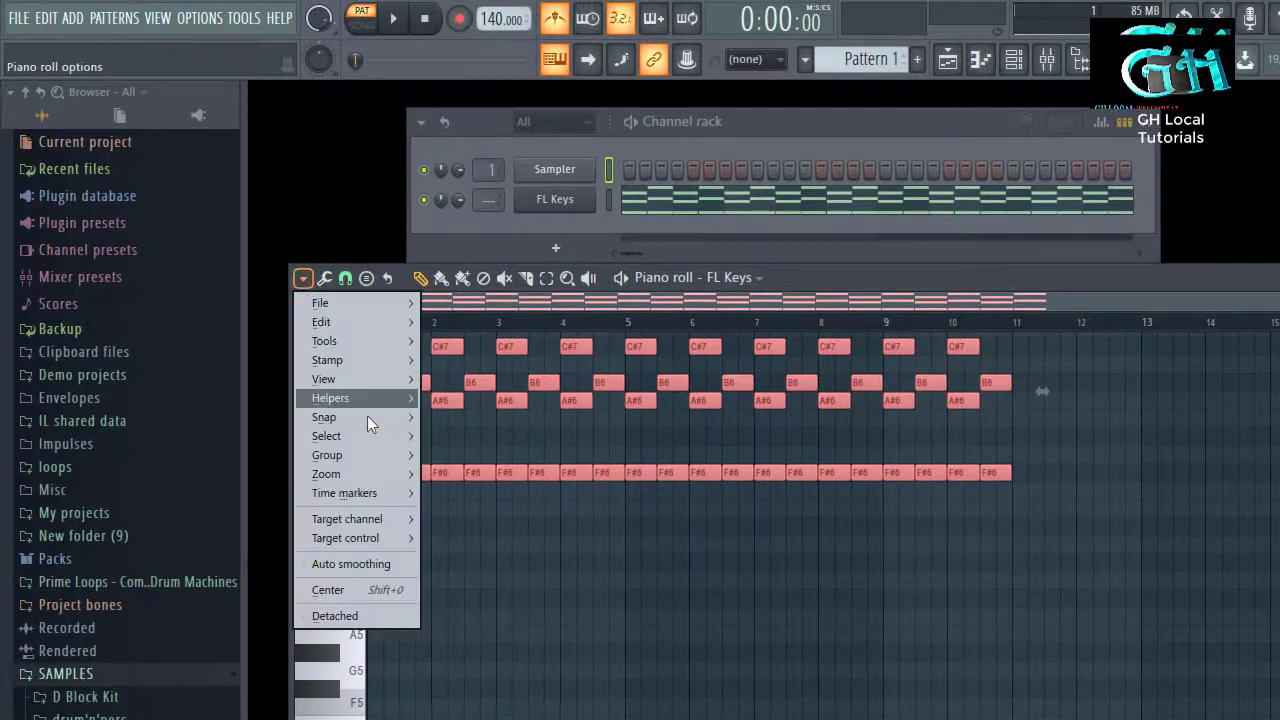
mouse_move(373, 320)
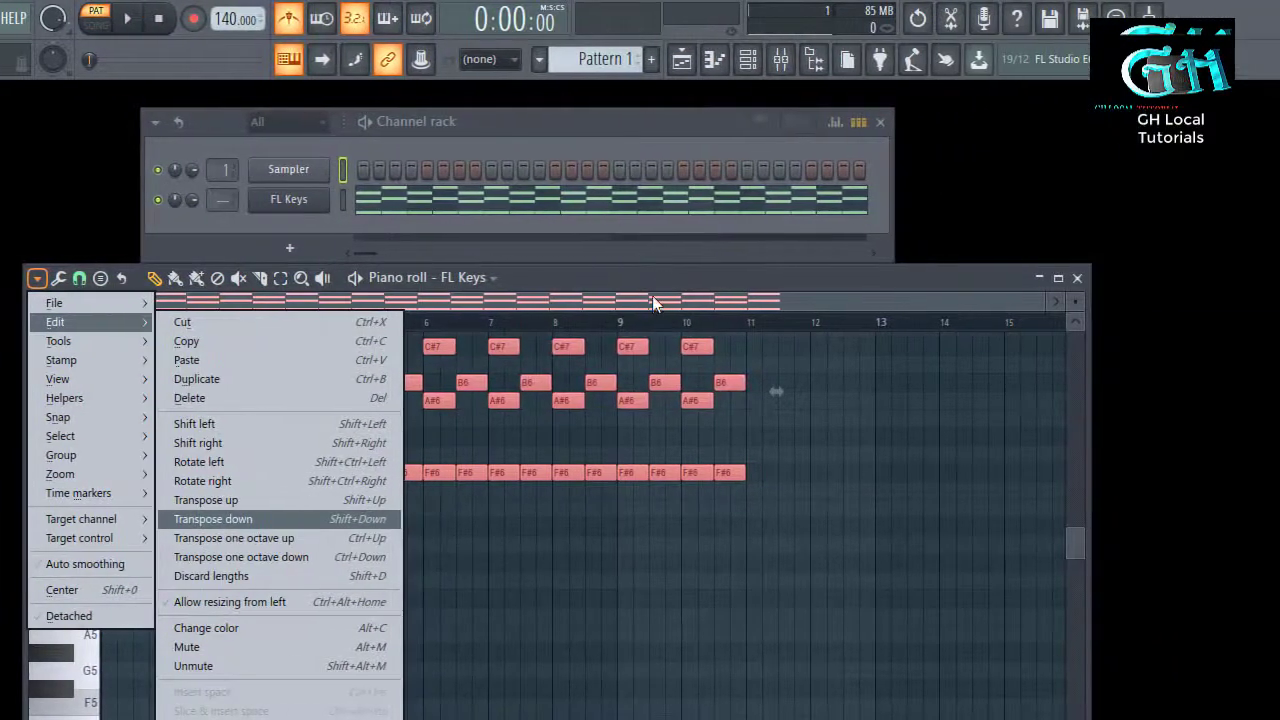
click(653, 303)
scroll(386, 578, up, 3)
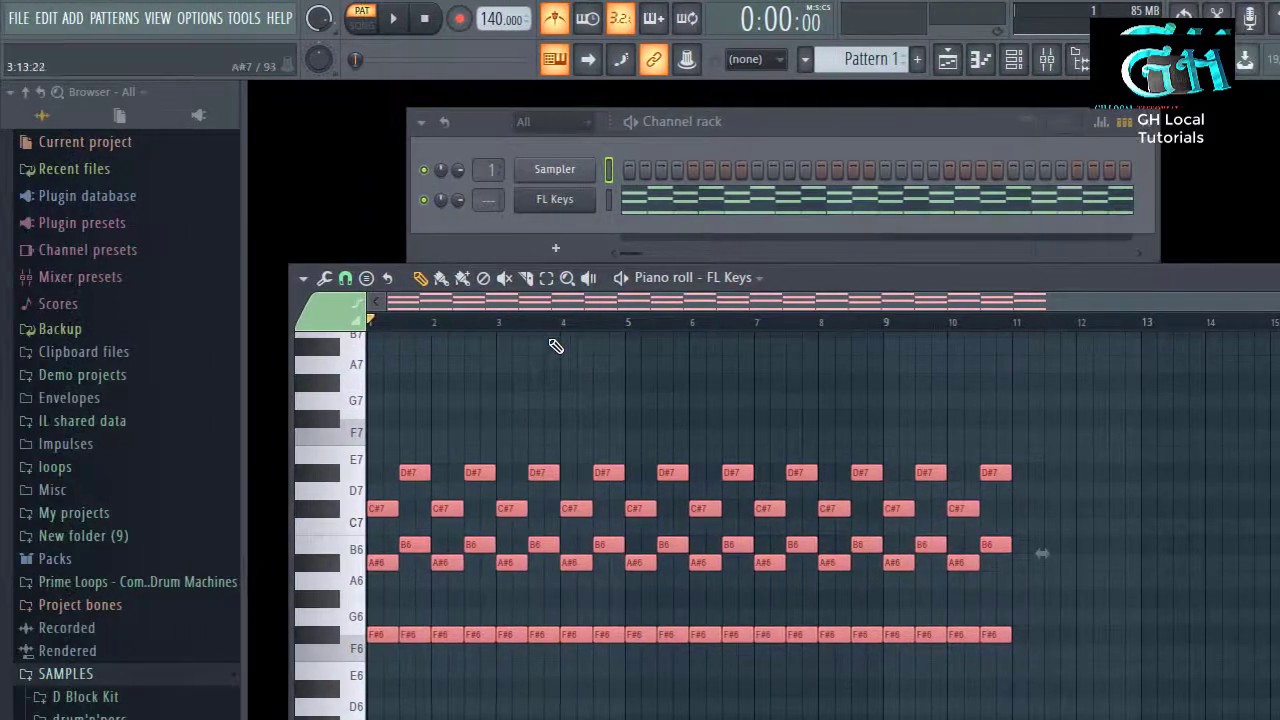
Select all the FL Keys notes and transpose them down one octave, then up six semitones so the lowest row sits on C6
click(287, 391)
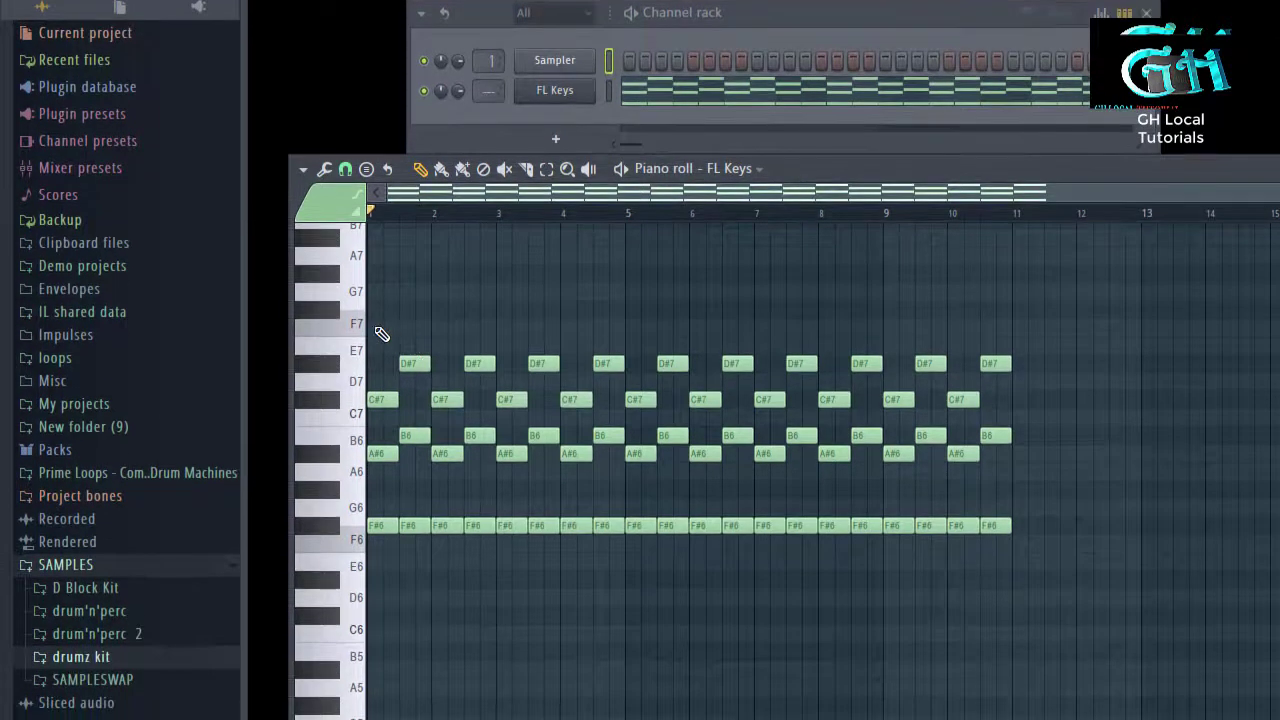
drag(381, 333, 1138, 714)
key(ctrl+Down)
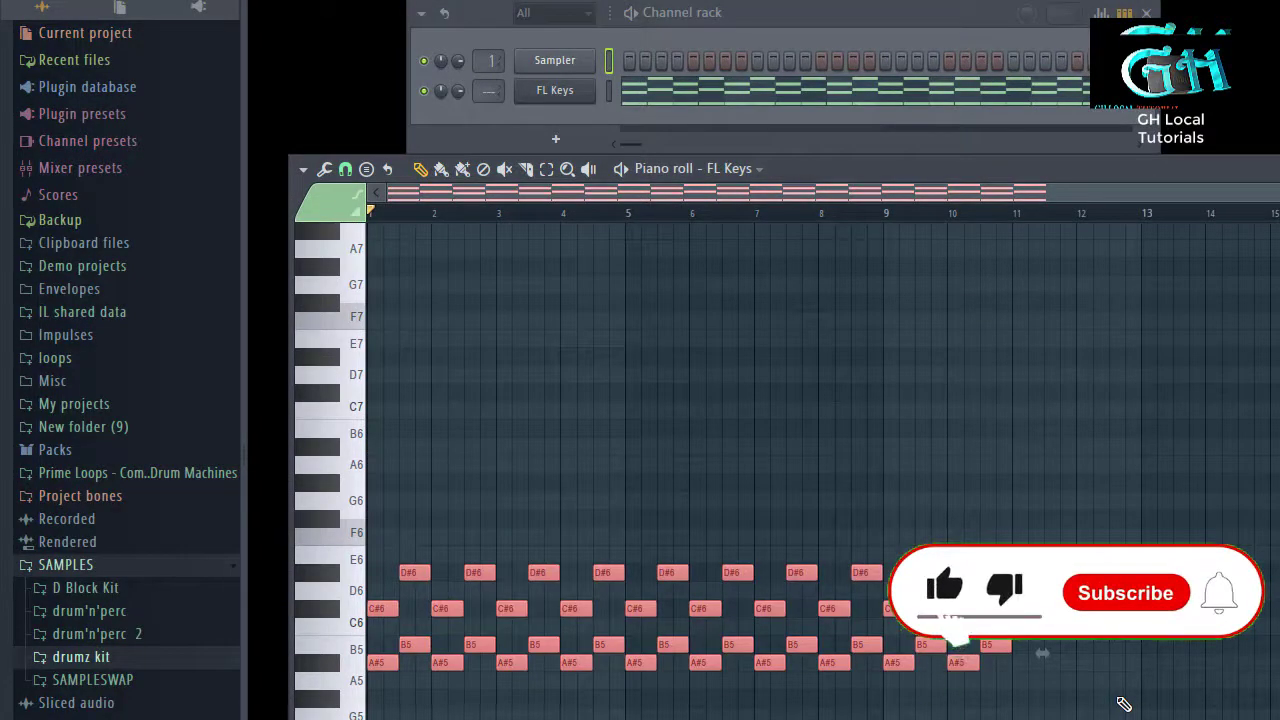
key(Up)
key(Up)
key(Up)
key(Up)
key(Up)
key(Up)
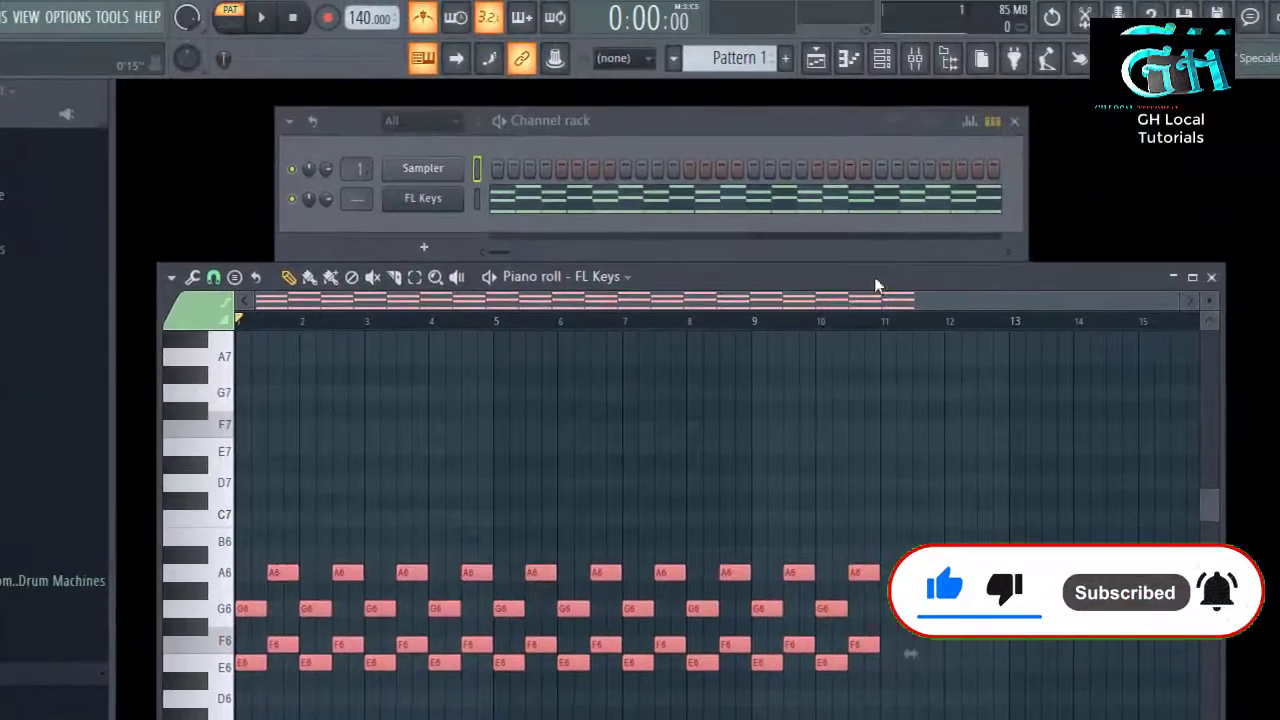
Transpose only the first C6 note up one octave, then replace it with a B5 note at the start of bar 1
click(511, 426)
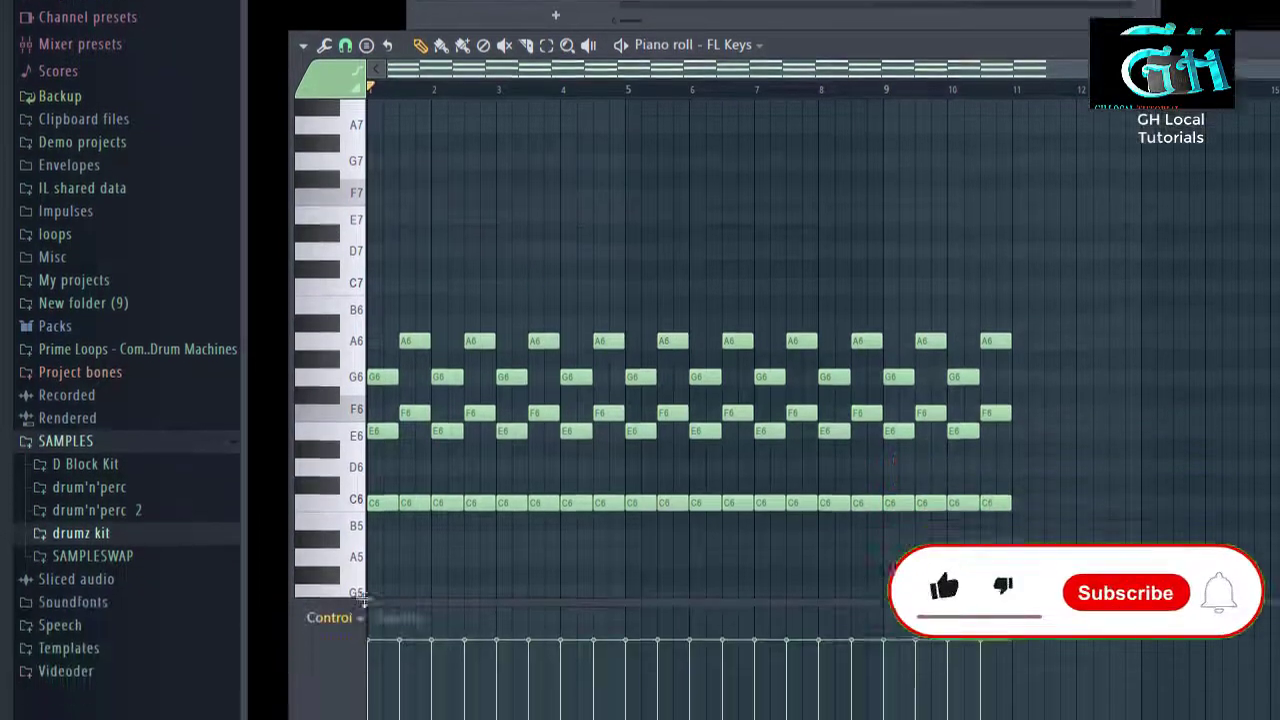
click(384, 407)
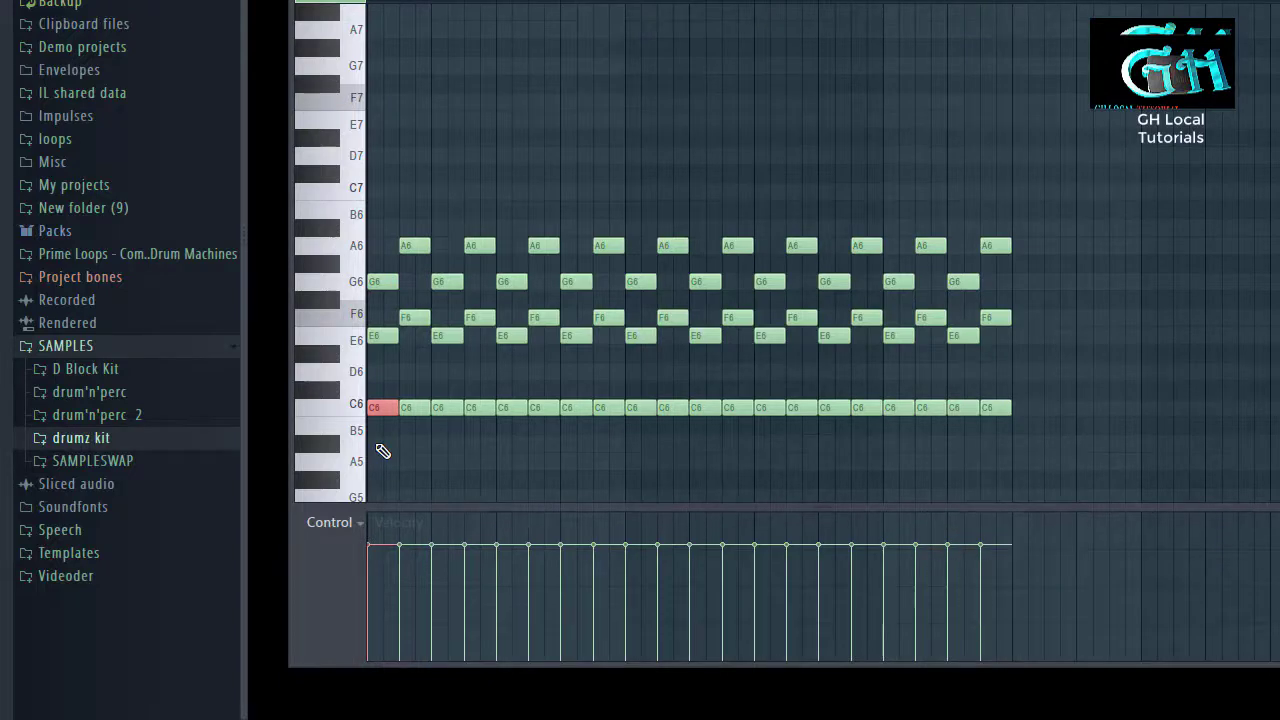
key(ctrl+Up)
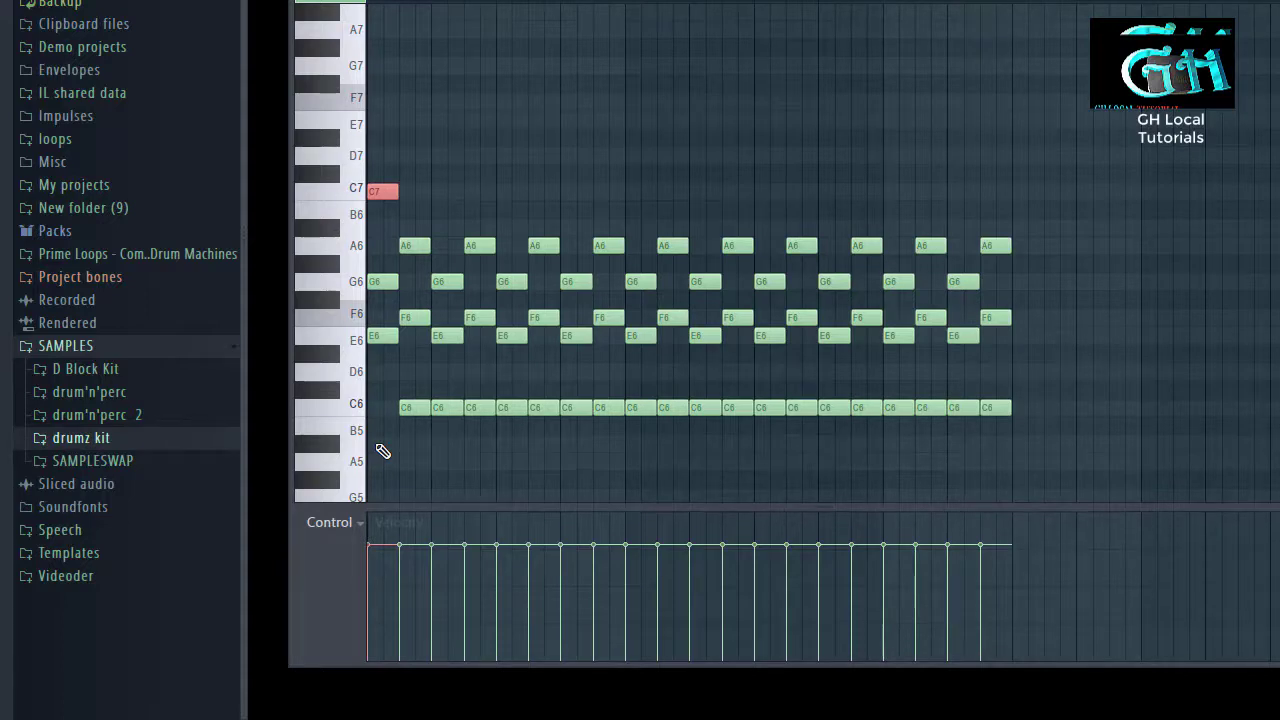
key(Delete)
click(381, 446)
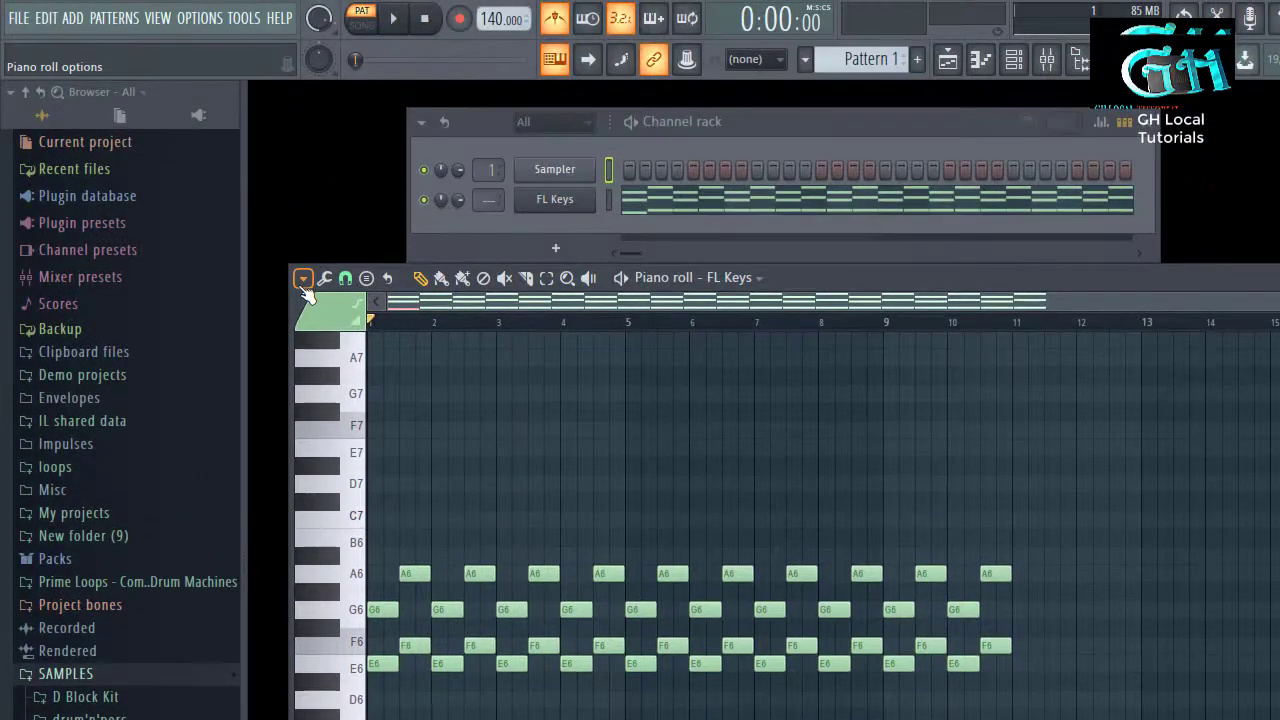
Review the Edit commands and apply Change color to the B5 note with the current color group
click(303, 37)
mouse_move(357, 320)
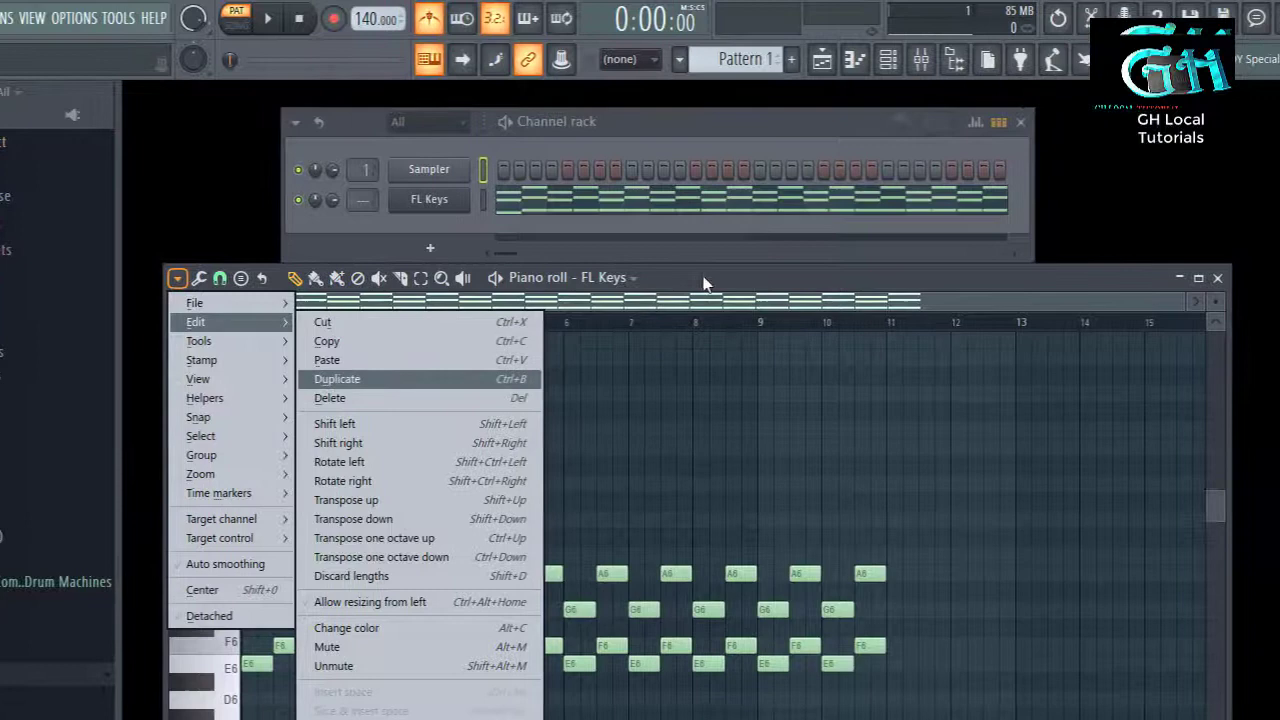
click(703, 278)
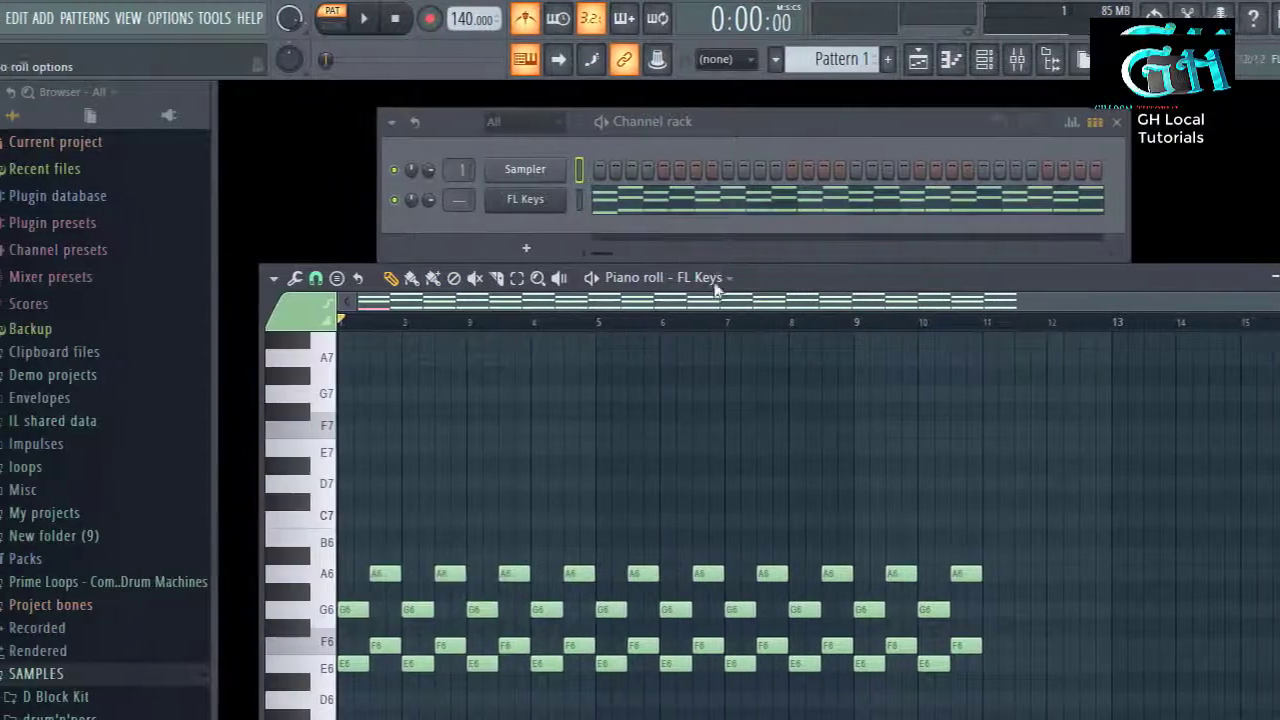
click(177, 278)
mouse_move(224, 343)
mouse_move(356, 323)
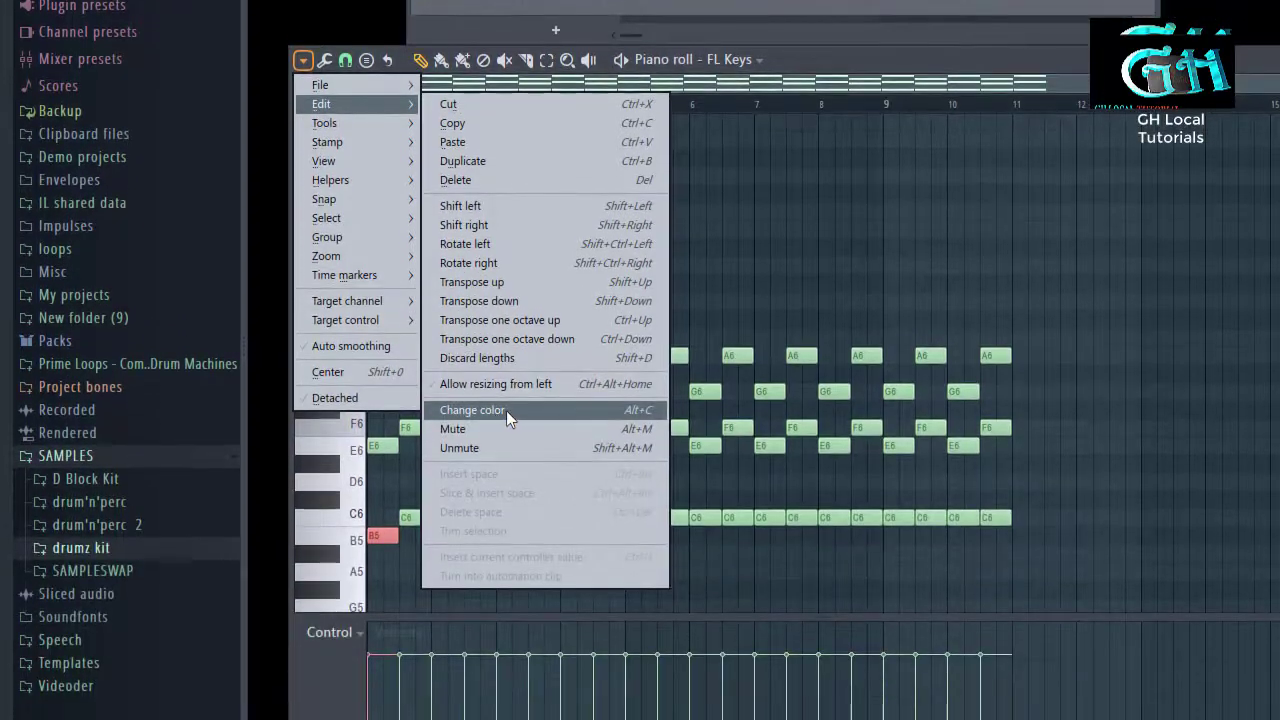
click(505, 414)
Choose color group 5 and apply it to the E6 to A6 row notes in bars 1 to 5
click(345, 122)
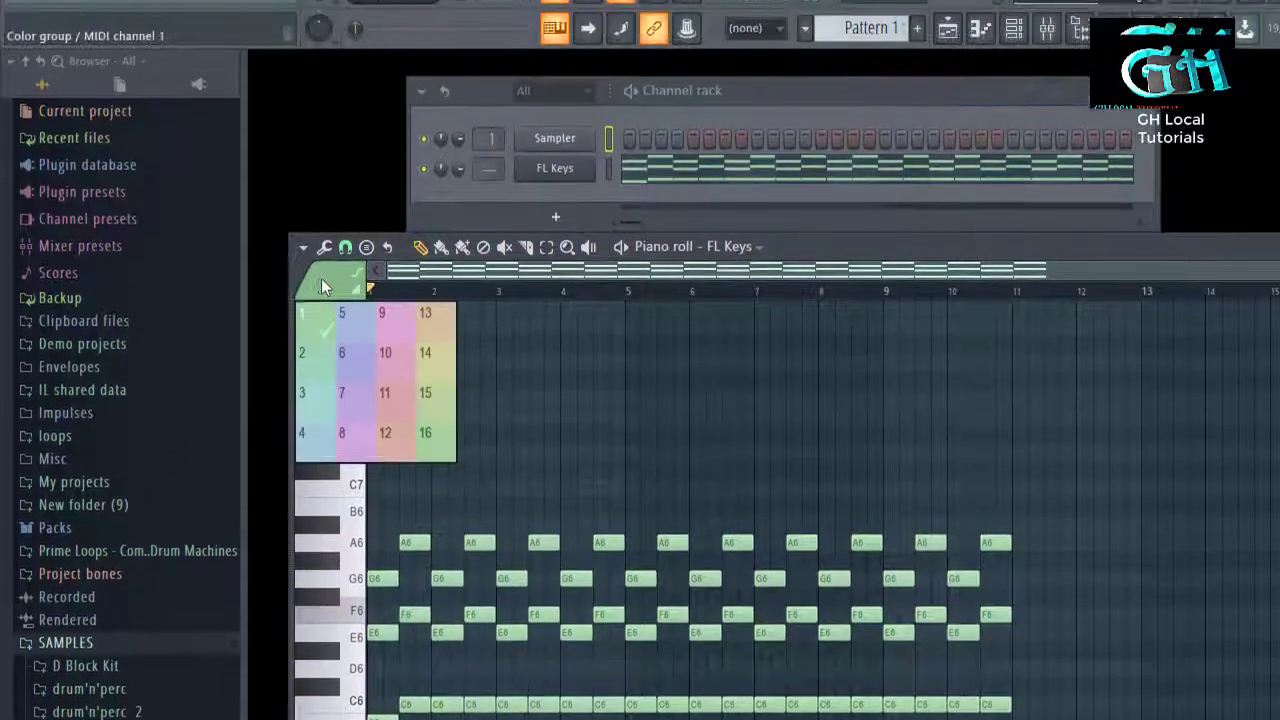
click(362, 164)
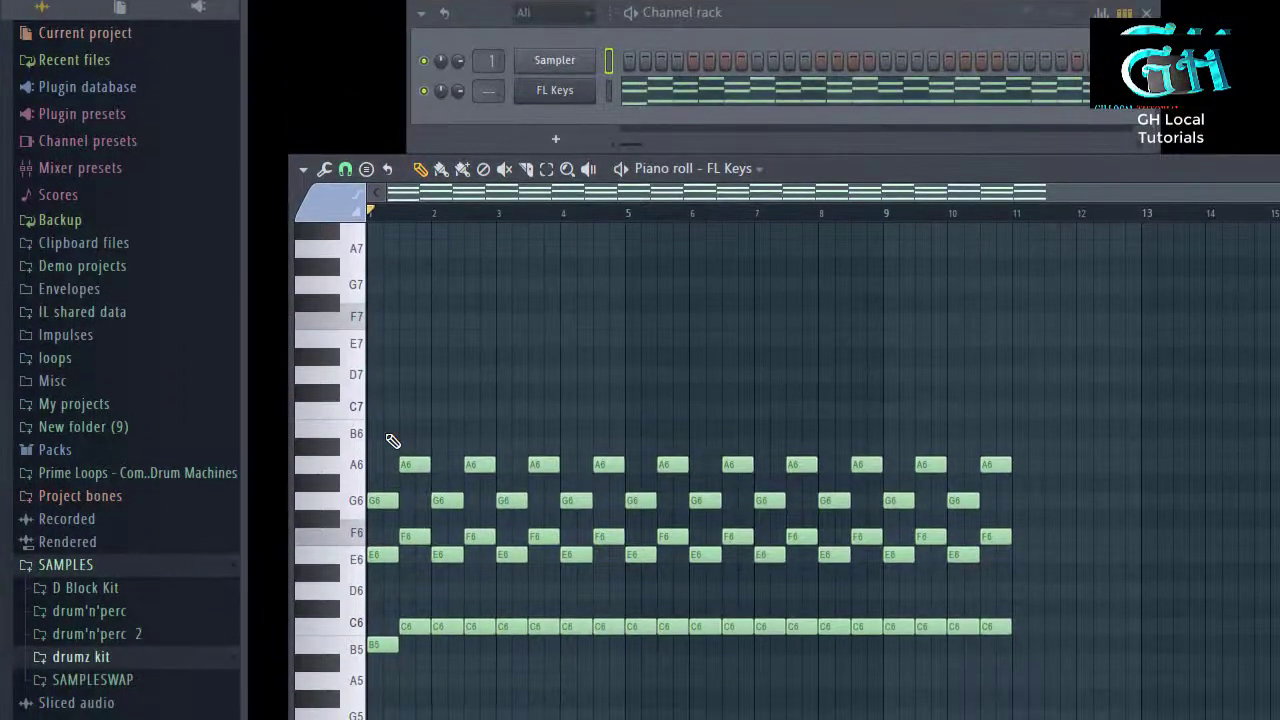
drag(389, 423, 663, 617)
click(345, 205)
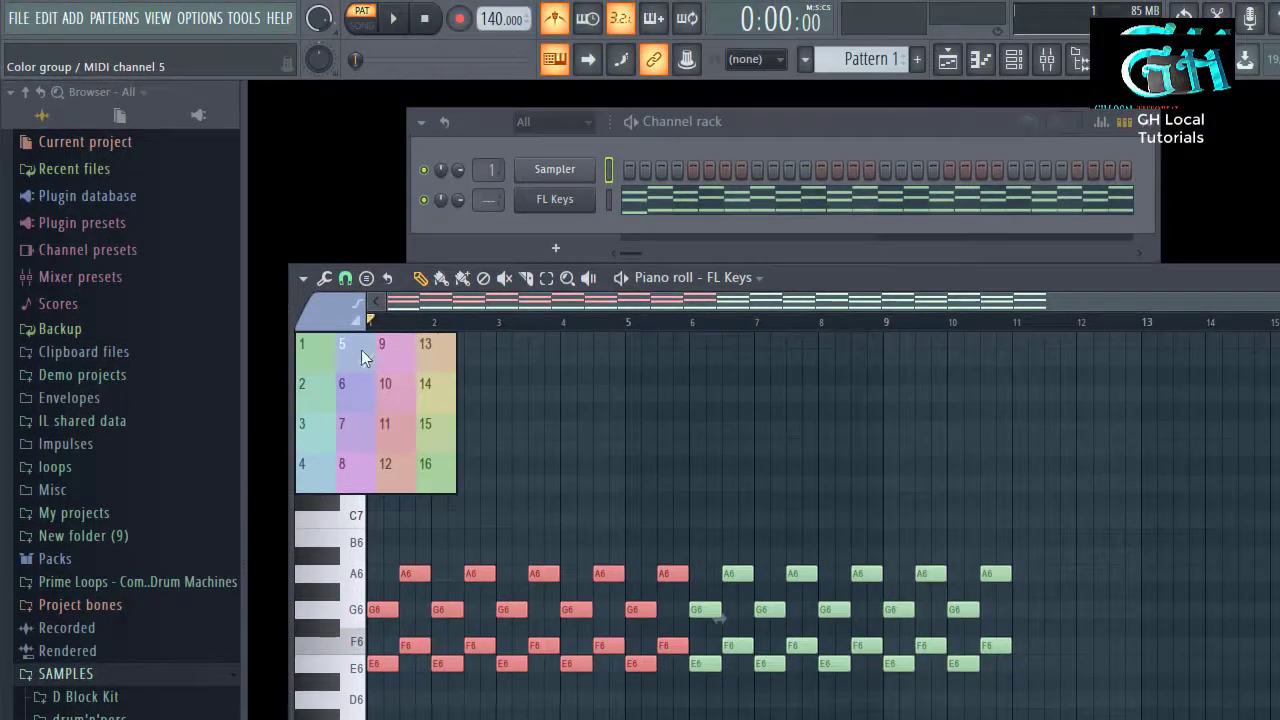
click(303, 278)
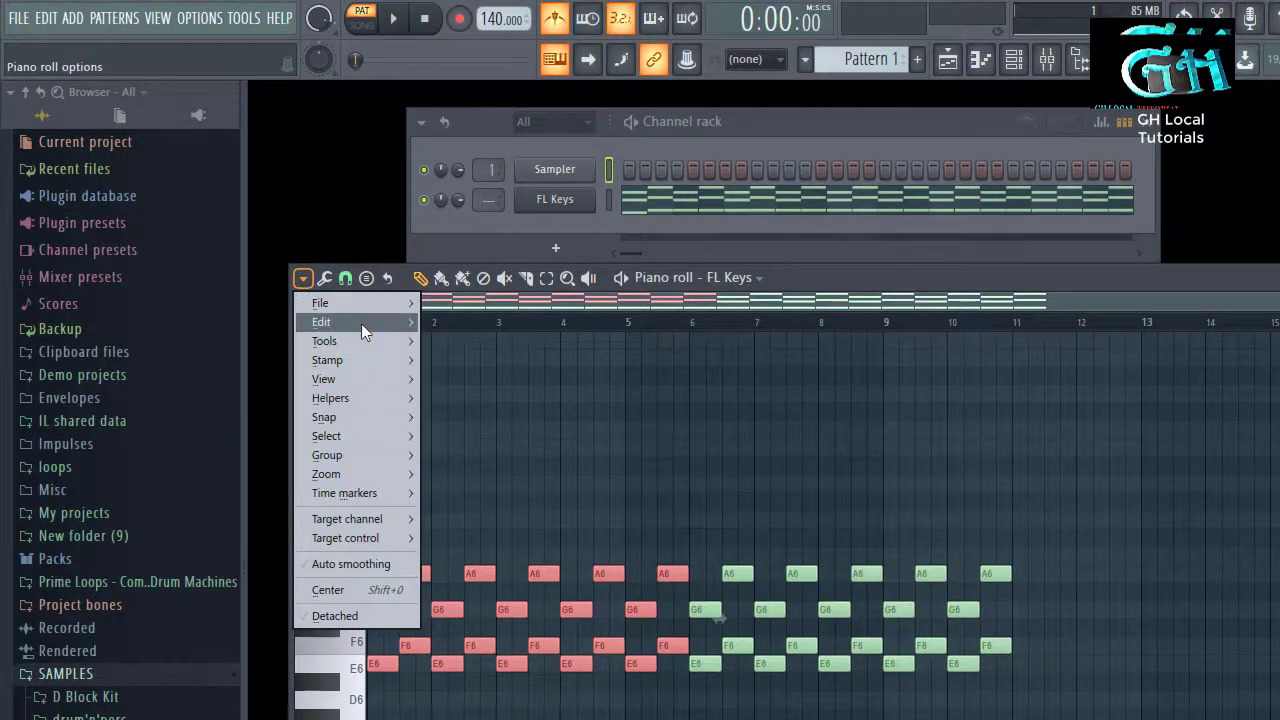
mouse_move(361, 322)
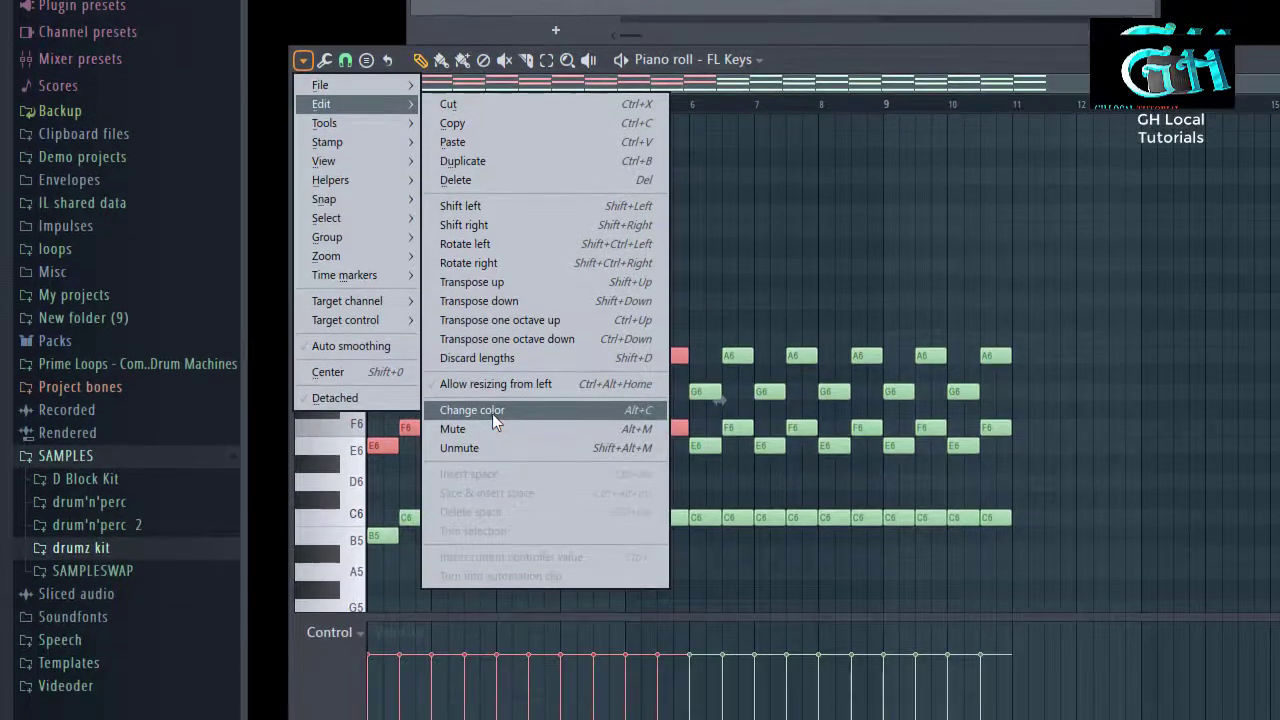
click(490, 491)
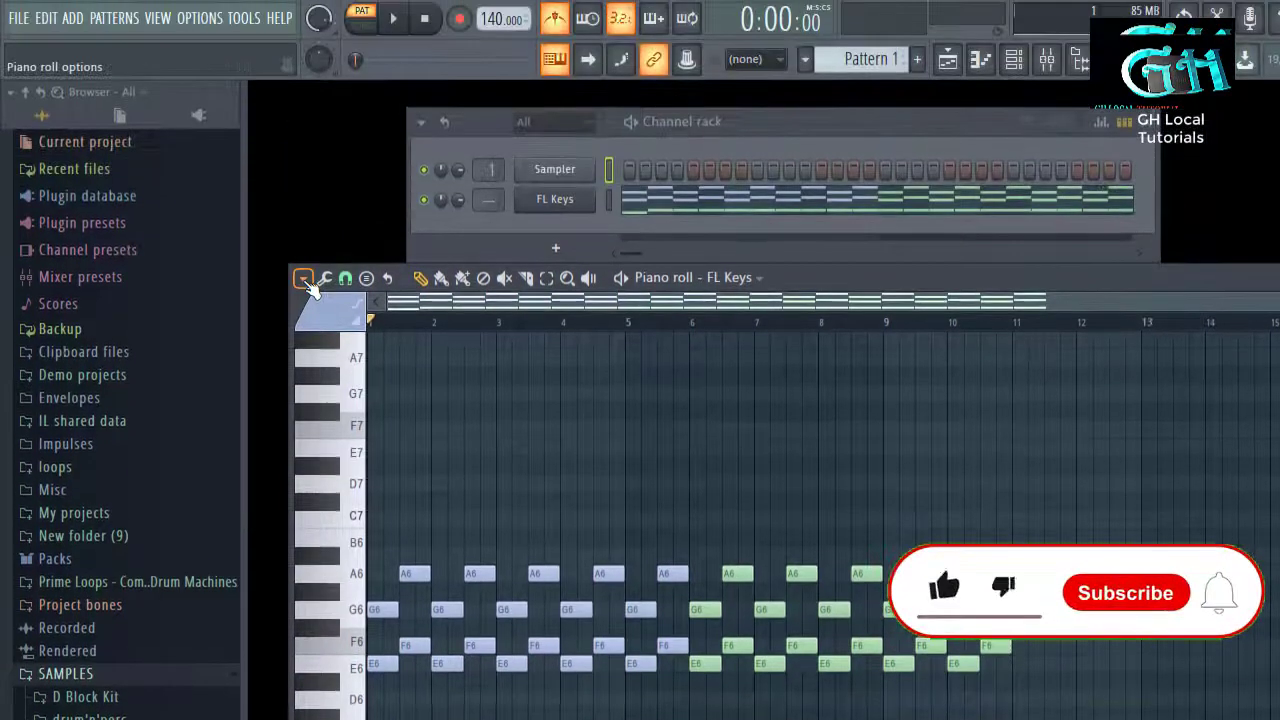
Mute all the notes in the FL Keys piano roll
click(303, 196)
mouse_move(356, 267)
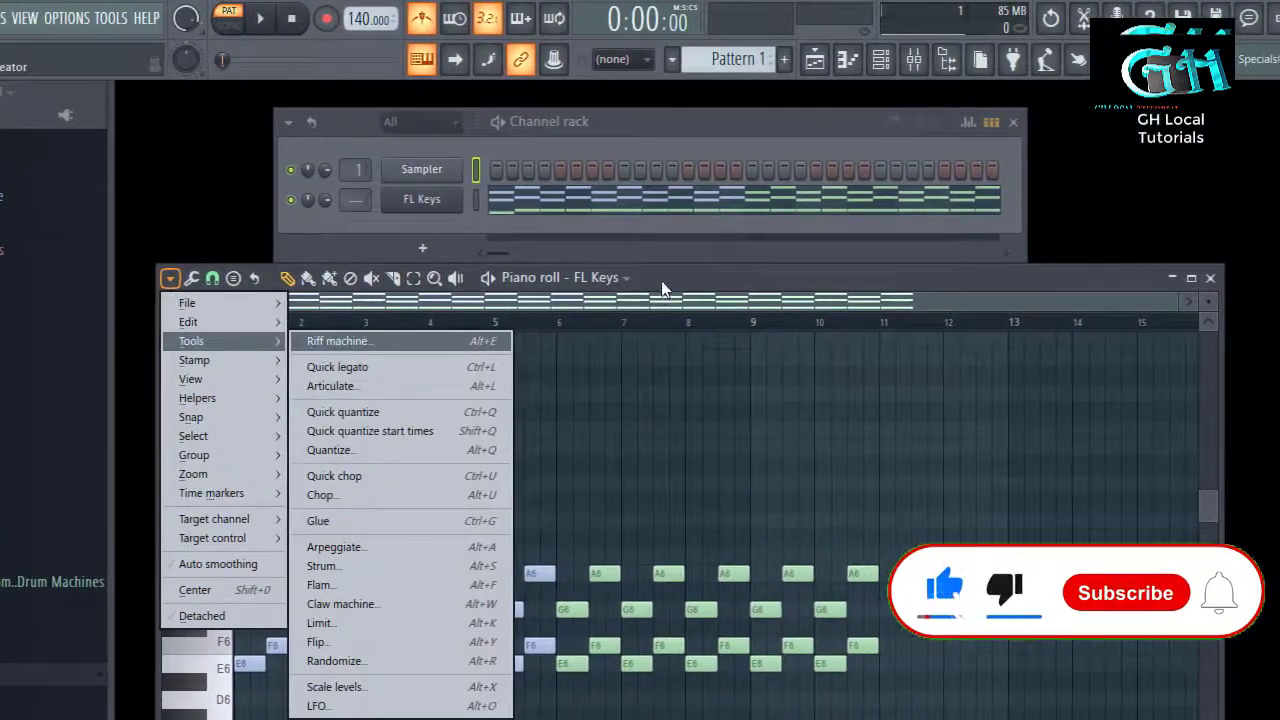
click(664, 281)
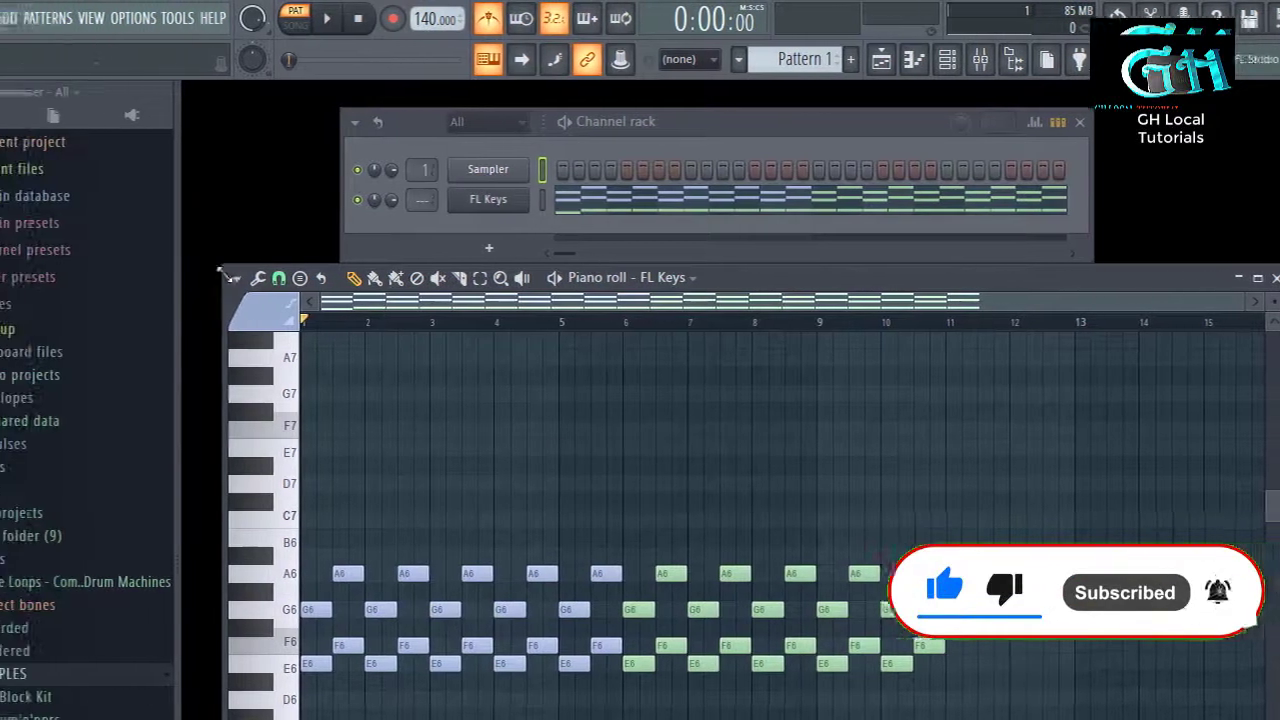
click(170, 277)
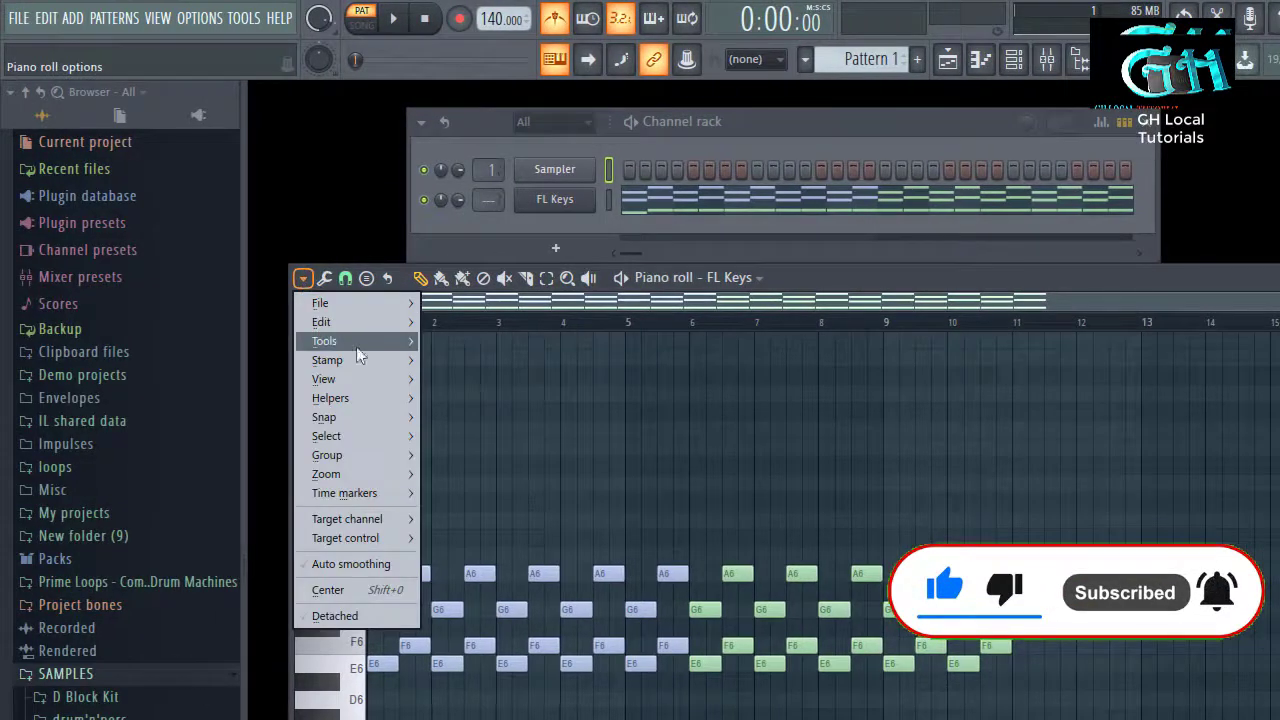
mouse_move(360, 342)
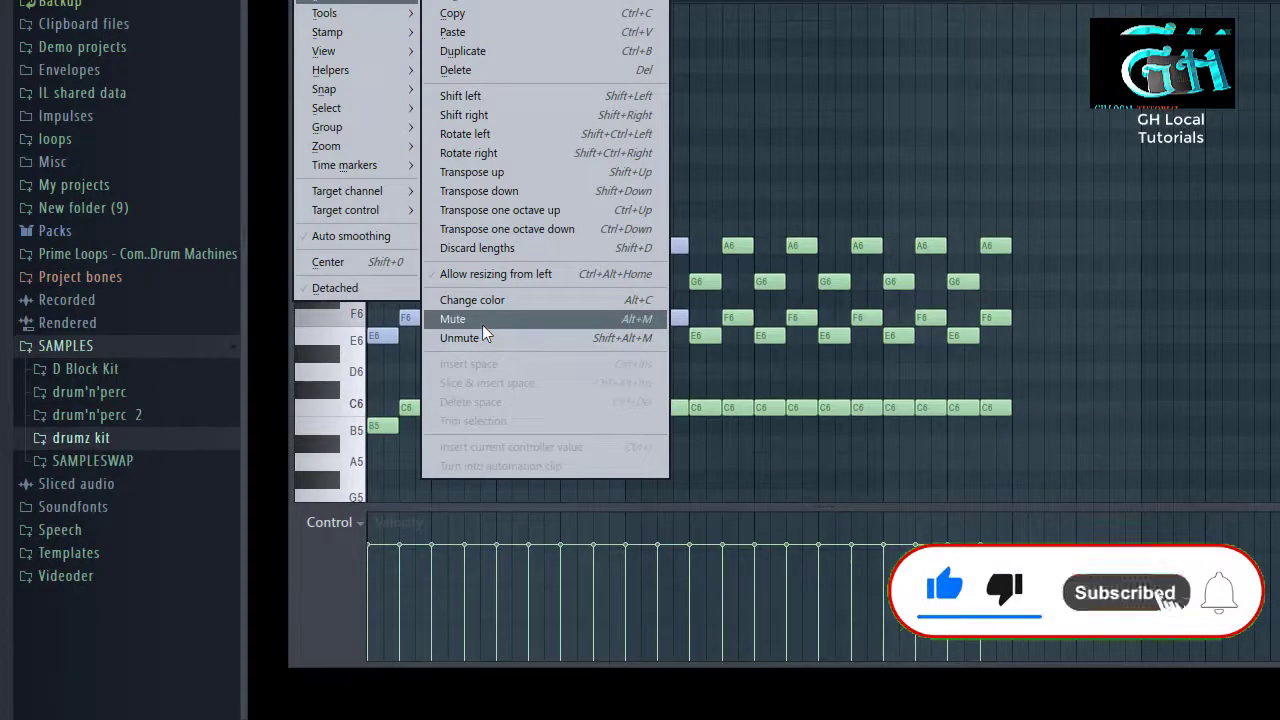
click(482, 646)
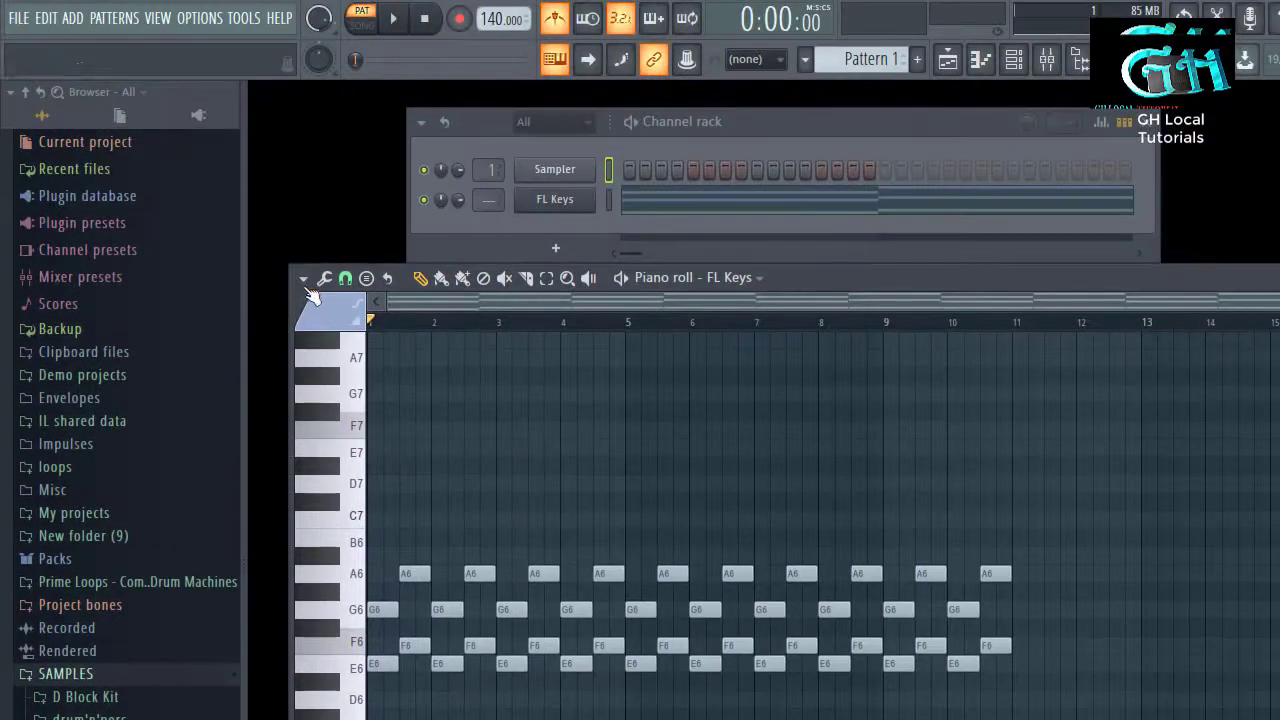
Unmute all the FL Keys notes
click(302, 278)
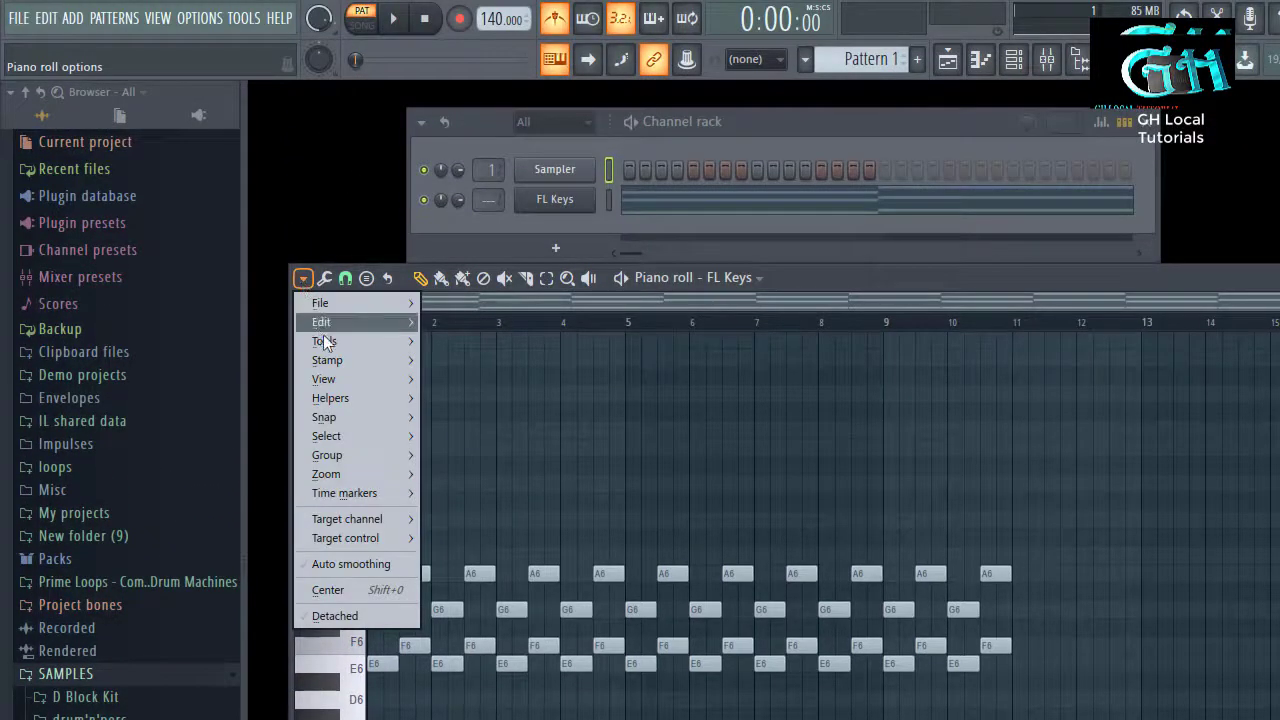
mouse_move(340, 326)
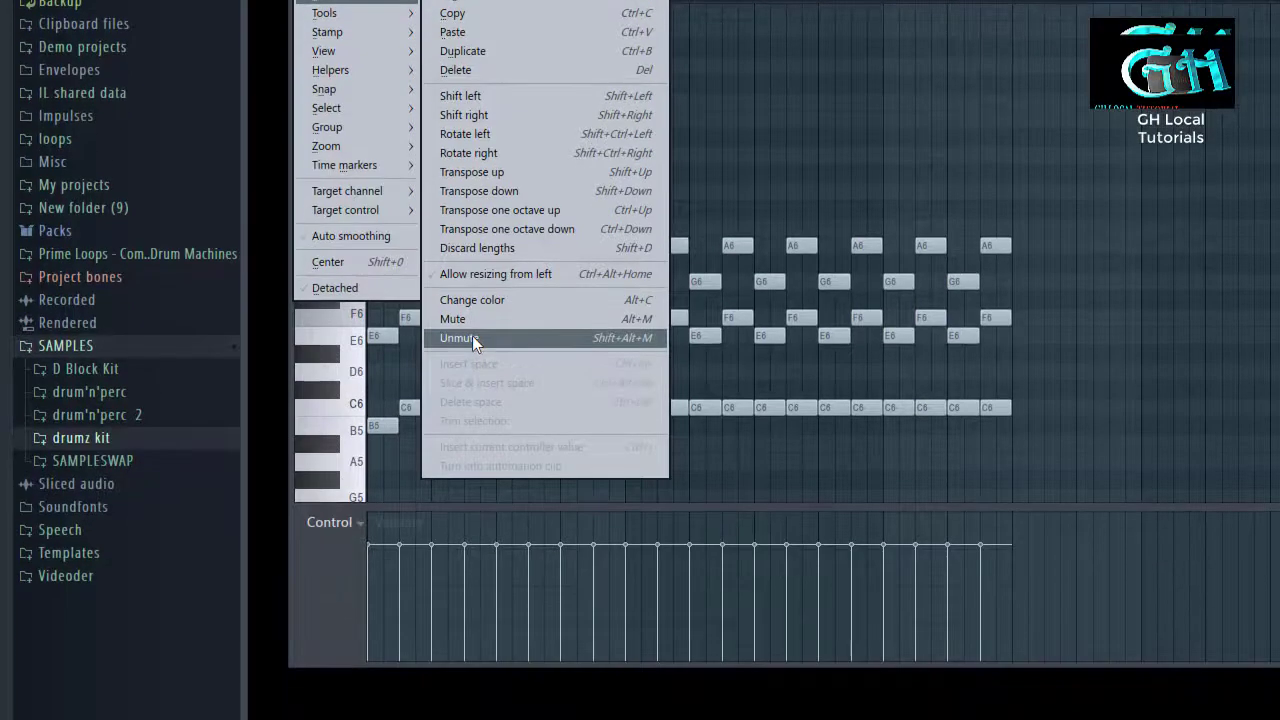
click(472, 666)
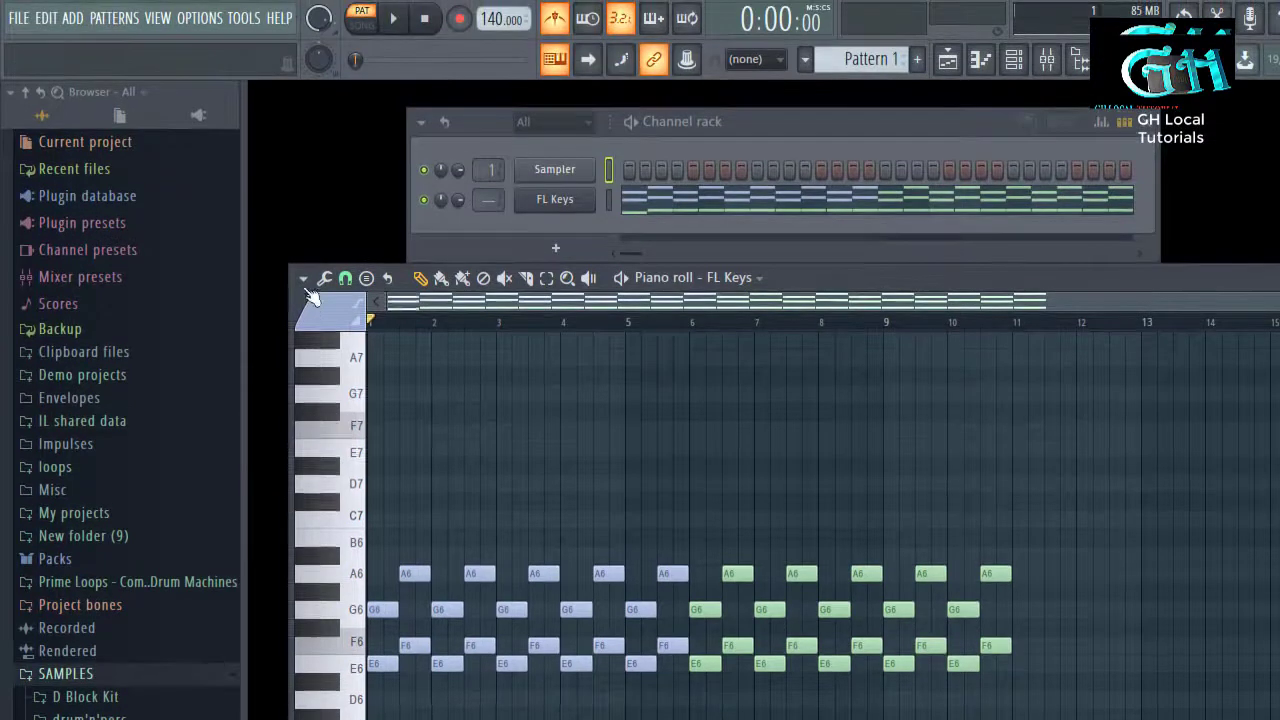
Open the Riff machine, stop its preview playback, leave it without accepting the riff, and review the piano roll's Tools commands
click(302, 279)
mouse_move(326, 347)
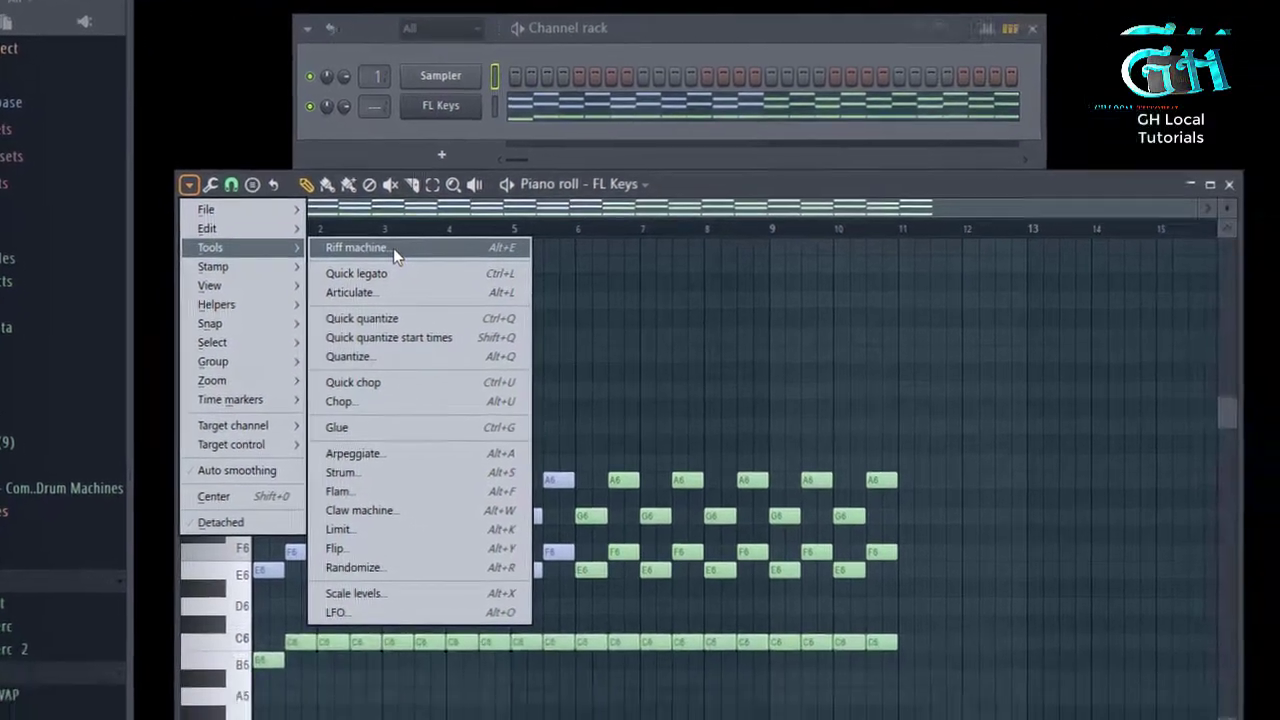
click(507, 341)
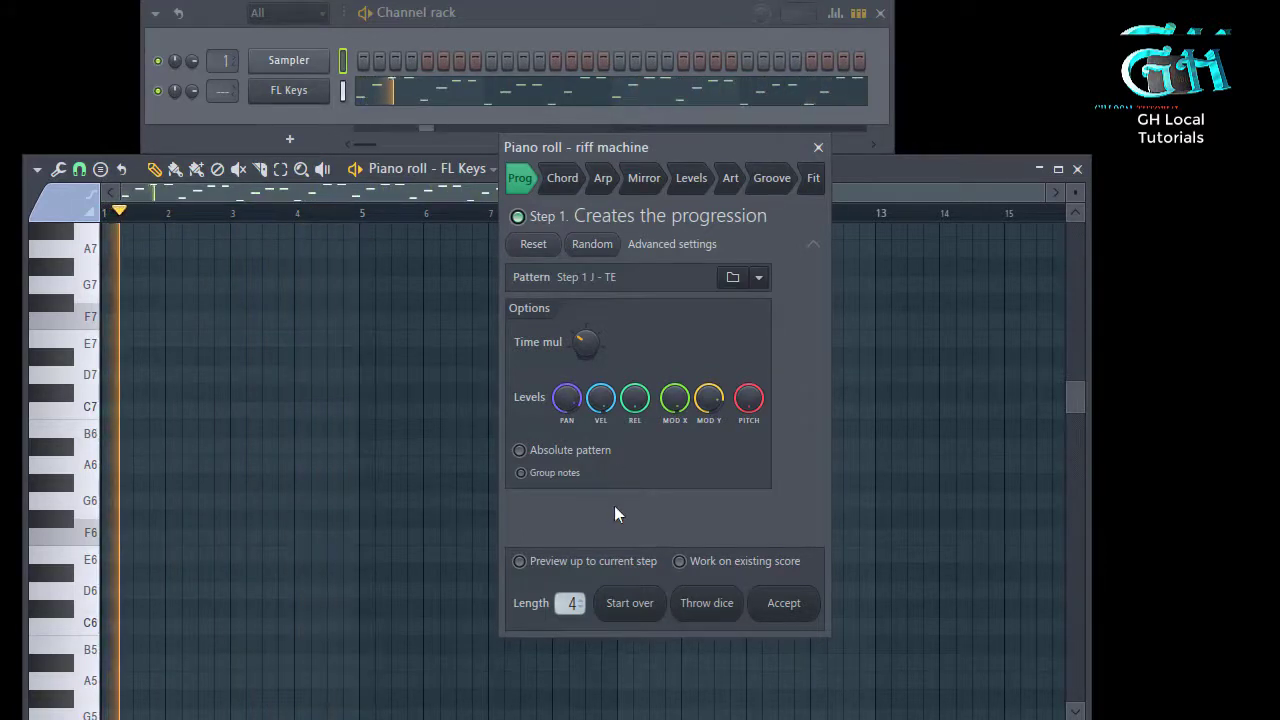
key(space)
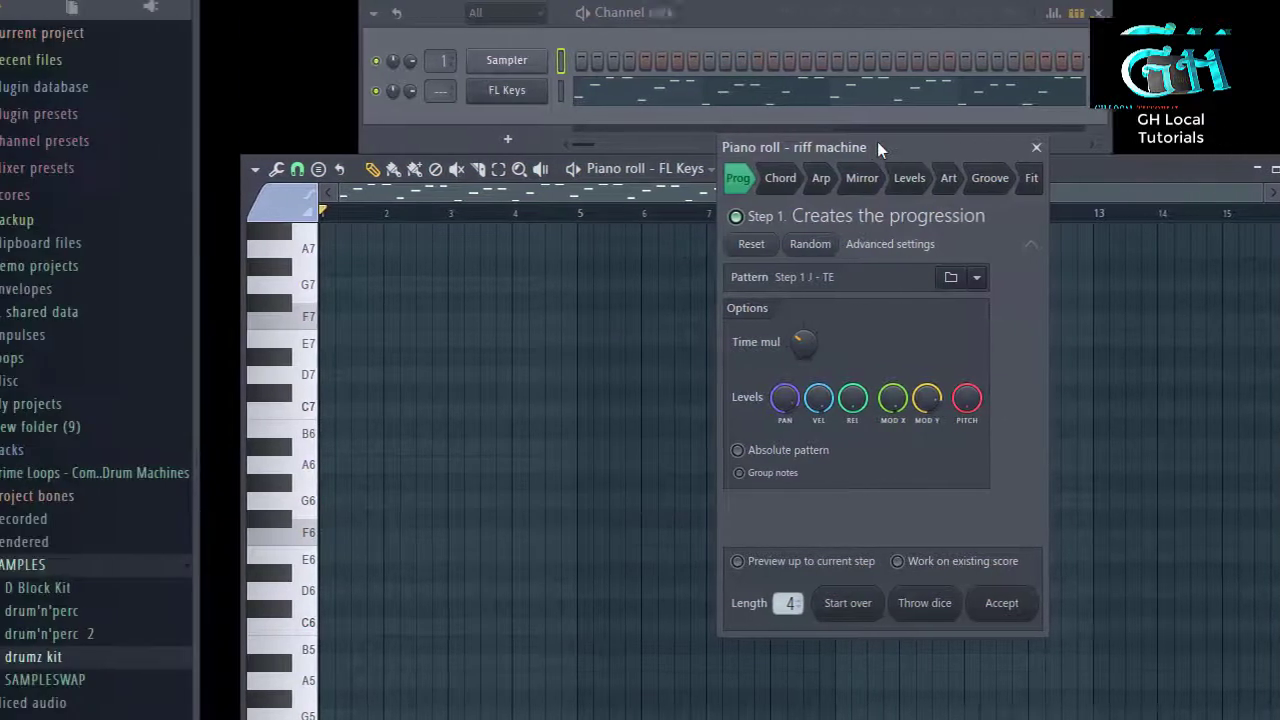
drag(659, 141, 248, 57)
drag(514, 57, 462, 5)
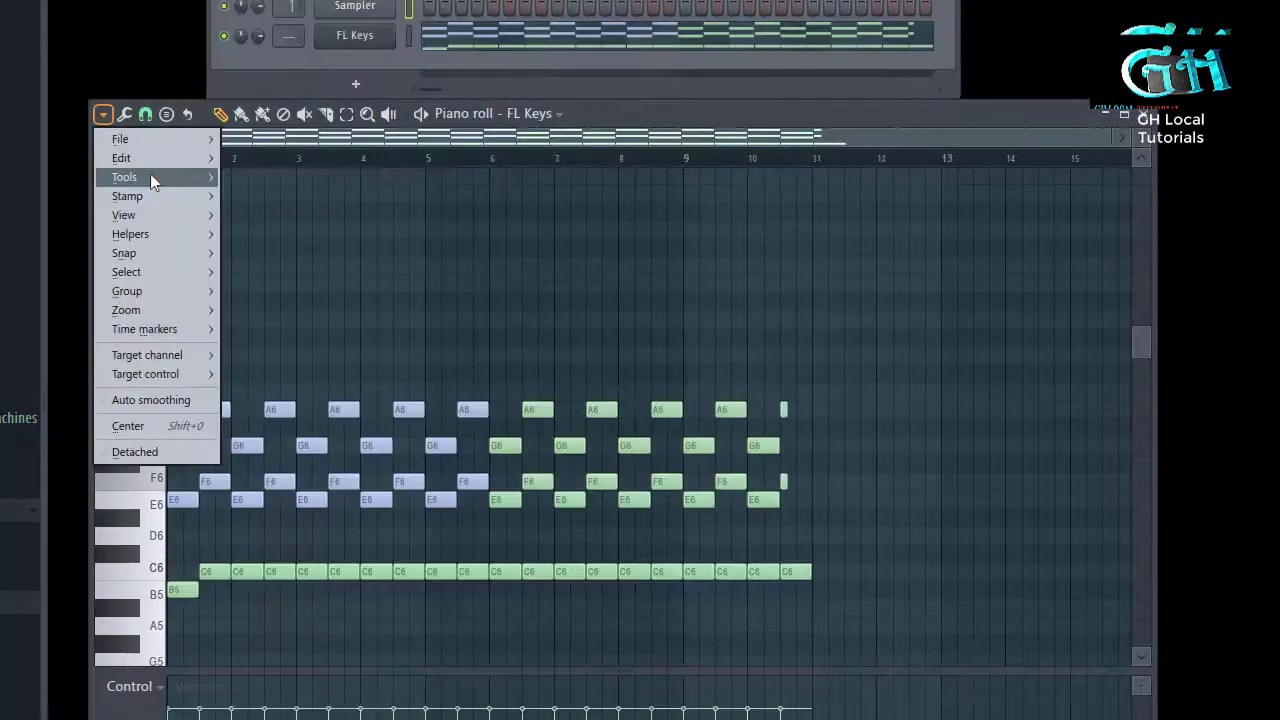
mouse_move(150, 176)
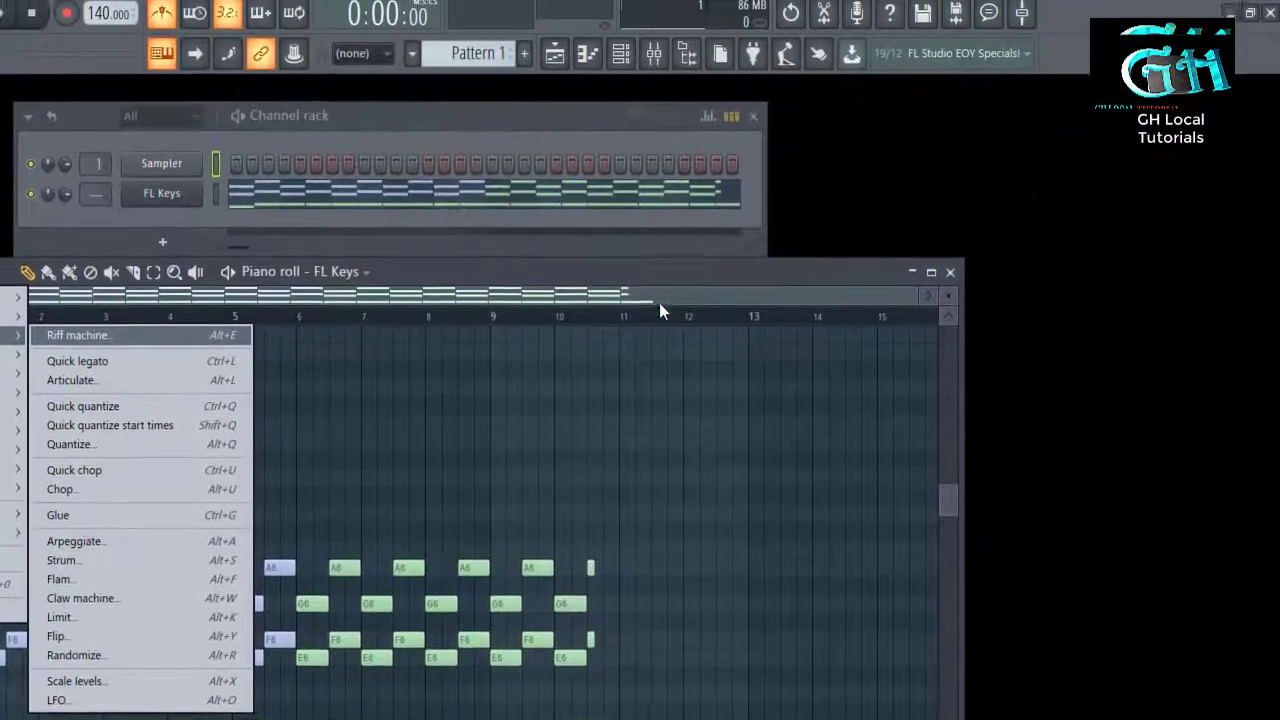
click(784, 120)
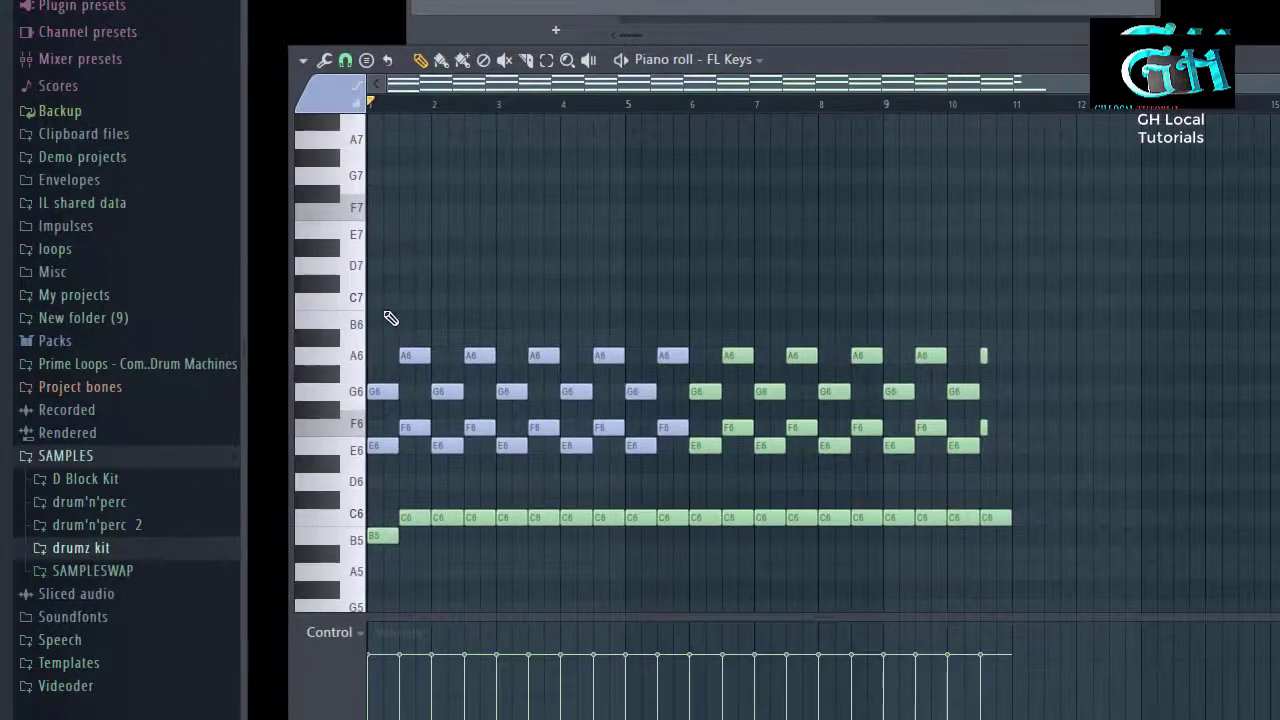
Shorten the E6 to A6 row notes up to early bar 8 into thin slivers, and lengthen only the G6 note at bar 2
drag(384, 296, 1037, 500)
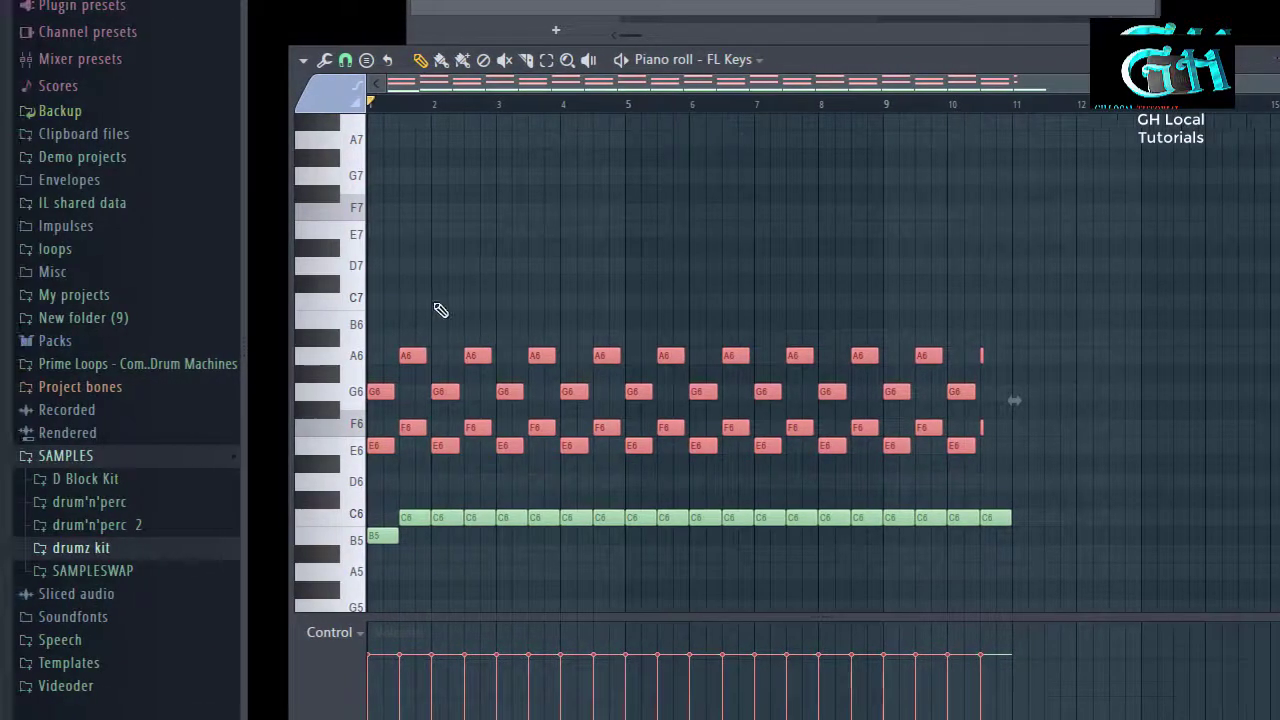
click(274, 294)
drag(398, 295, 851, 491)
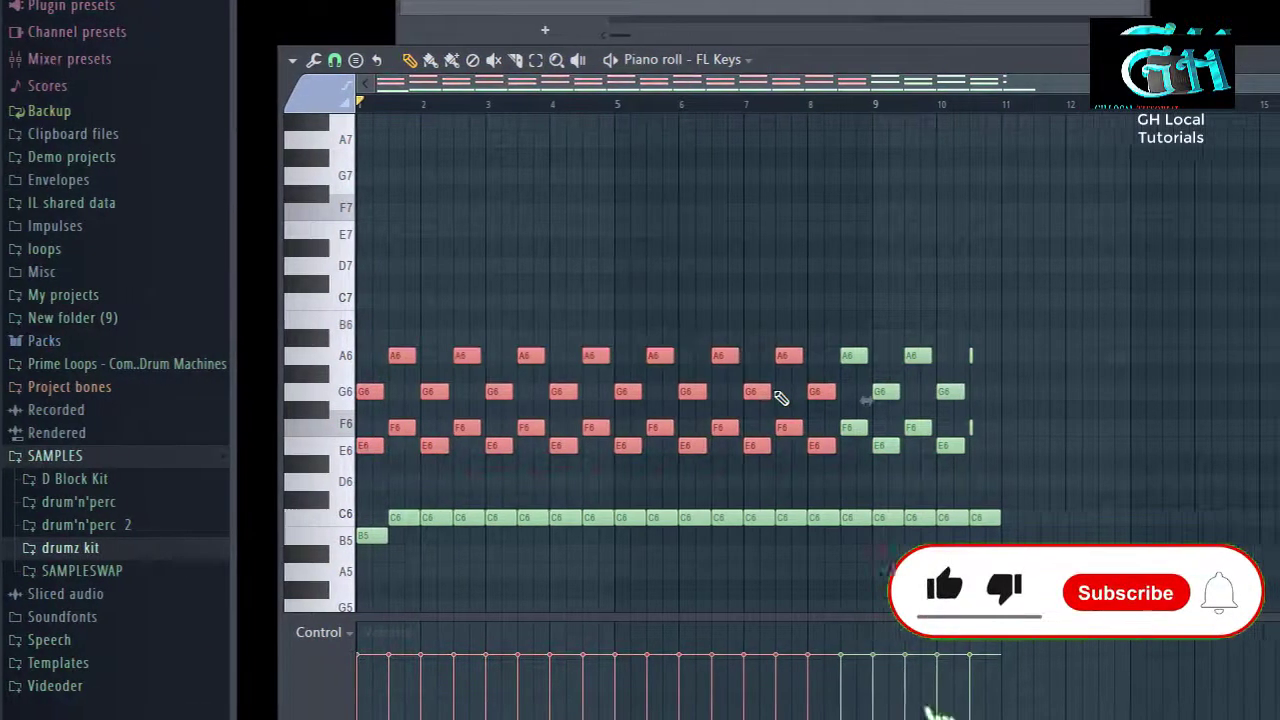
drag(780, 392, 748, 392)
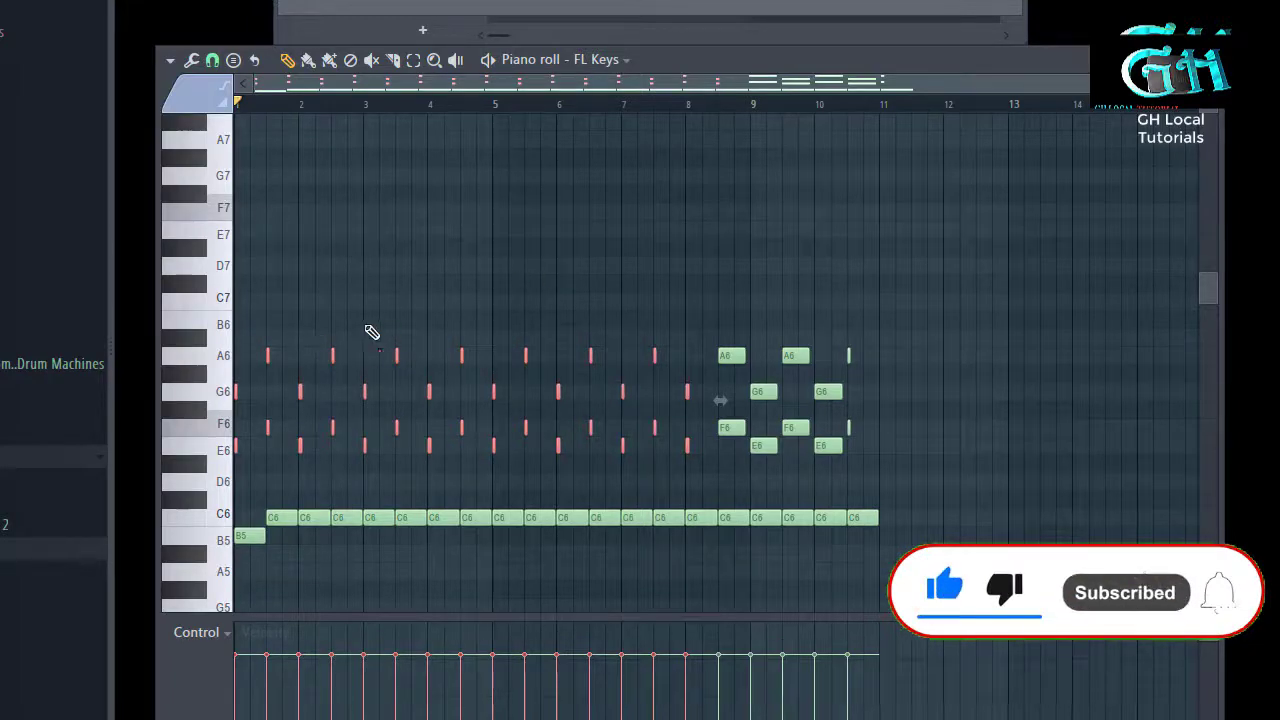
ctrl+click(466, 328)
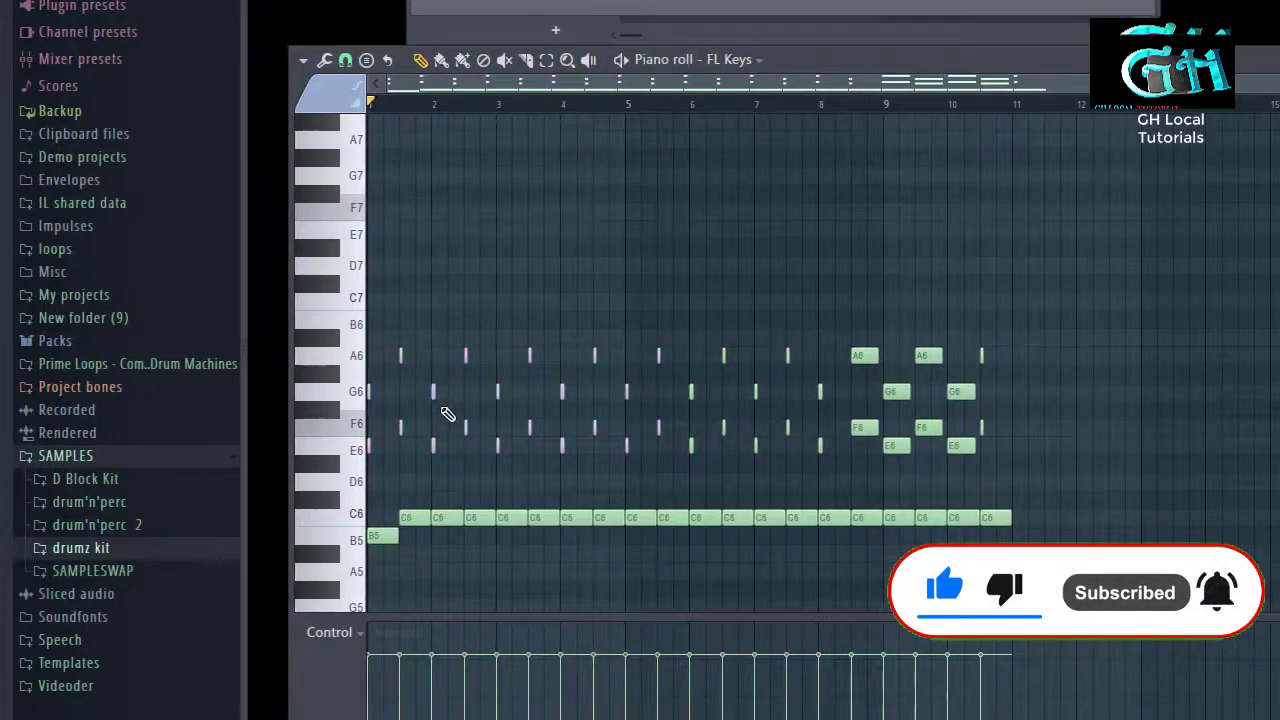
click(436, 391)
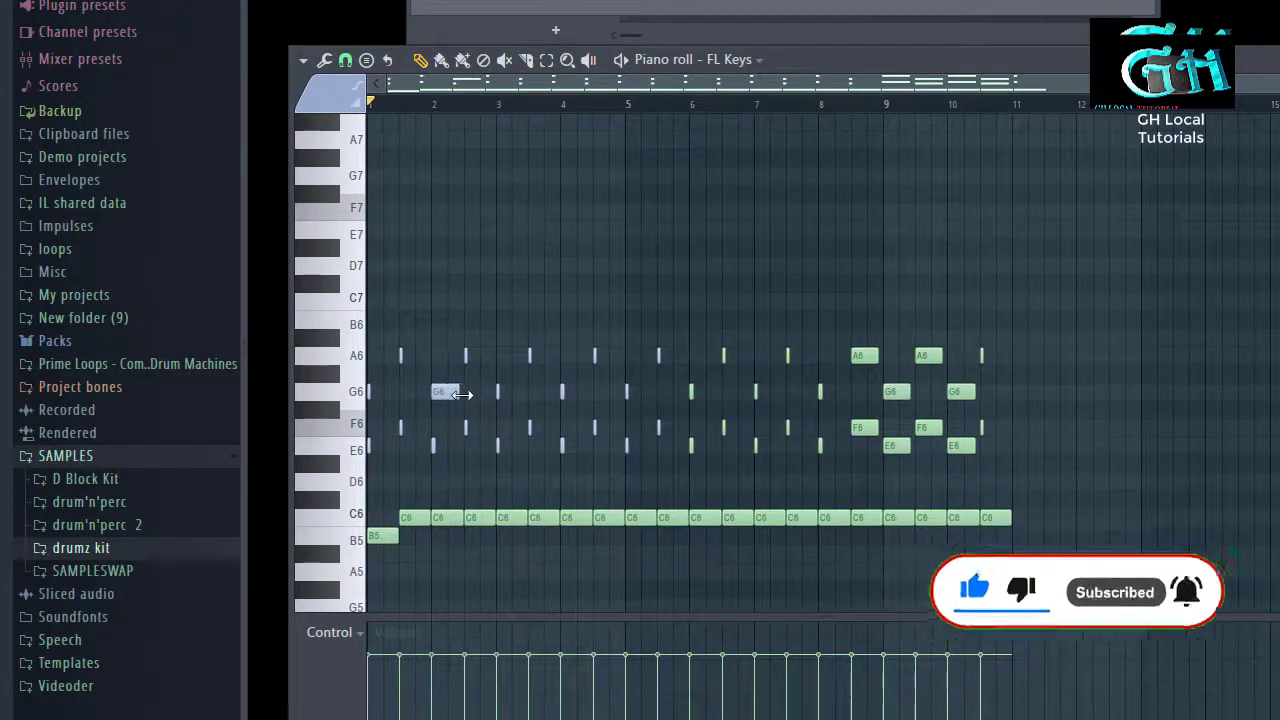
Extend the shortened E6 to A6 row notes so each reaches the next chord's start, and review the Tools commands
drag(469, 358, 494, 358)
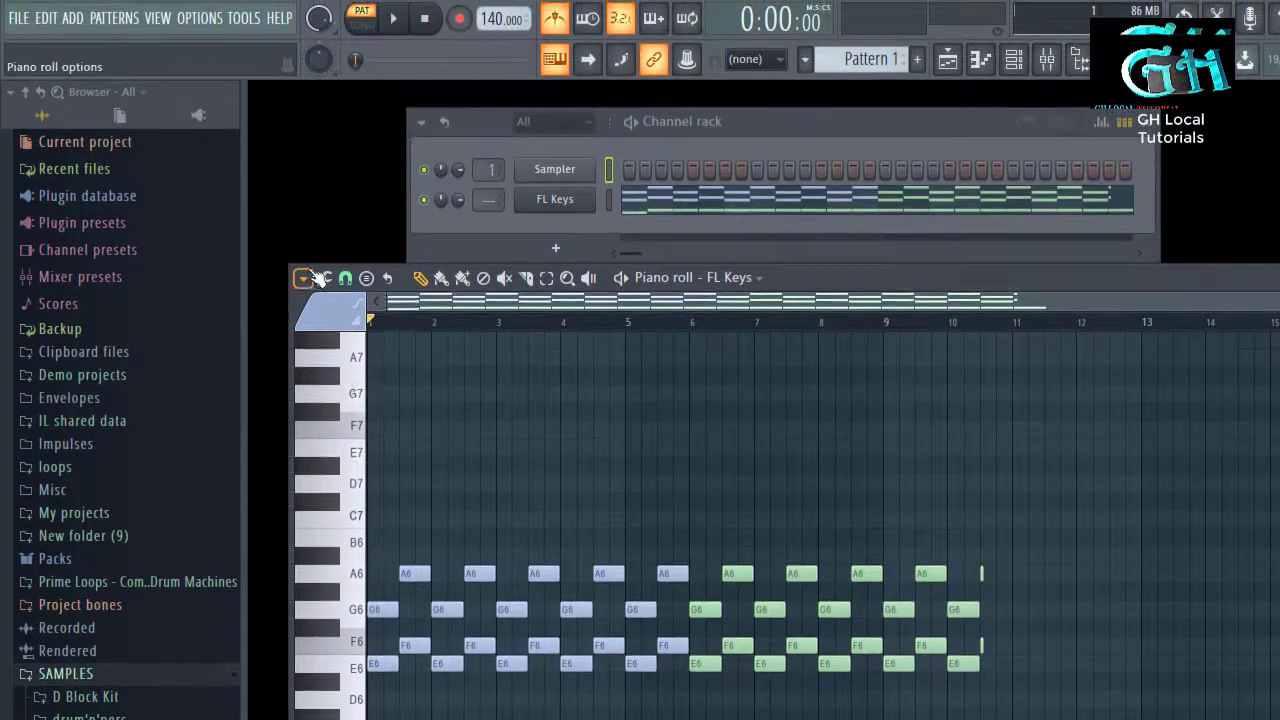
click(306, 277)
mouse_move(325, 341)
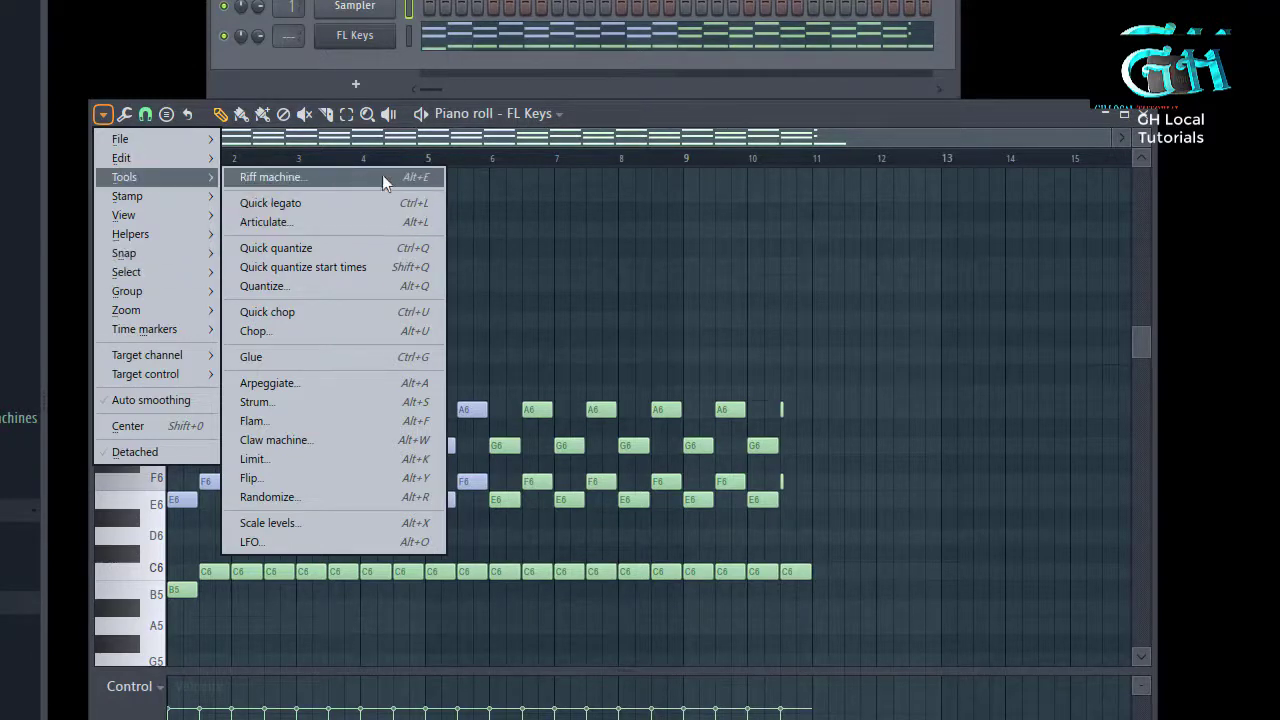
click(654, 118)
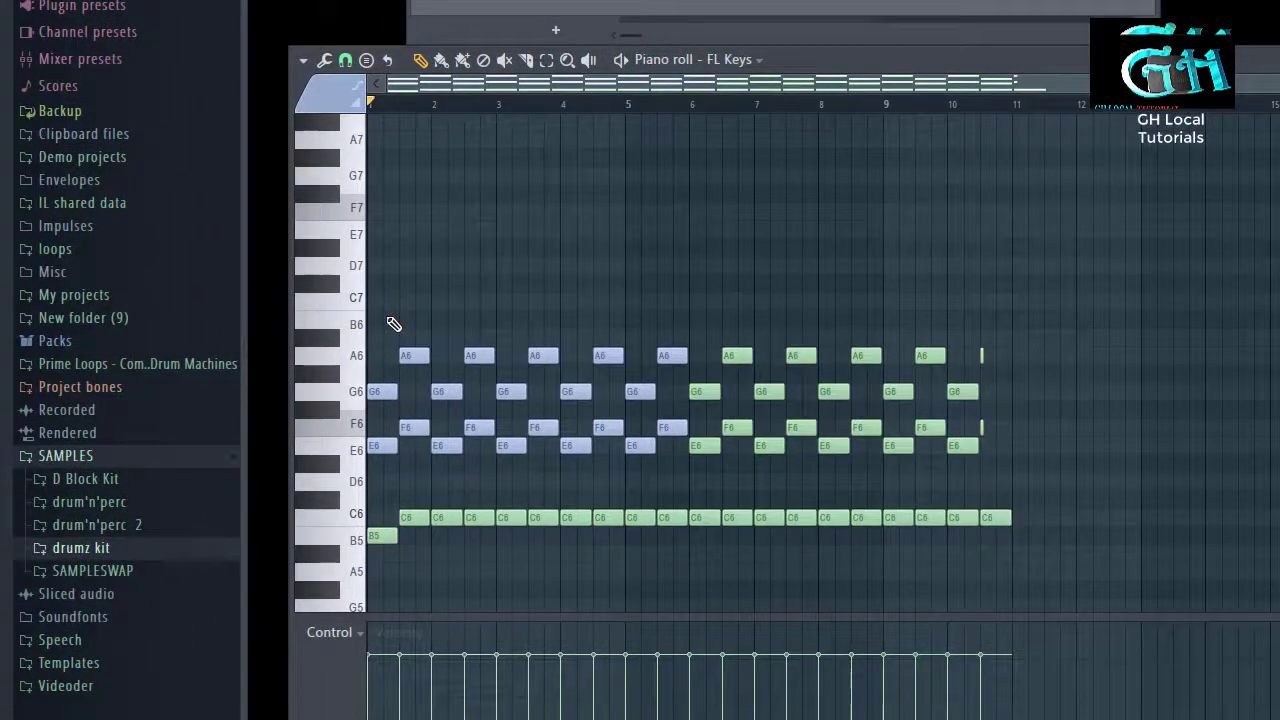
Try shortening the E6 to A6 row notes up to mid bar 7 with the articulator's Multiply, without accepting, and clear the selection
drag(187, 367, 568, 548)
drag(768, 495, 788, 491)
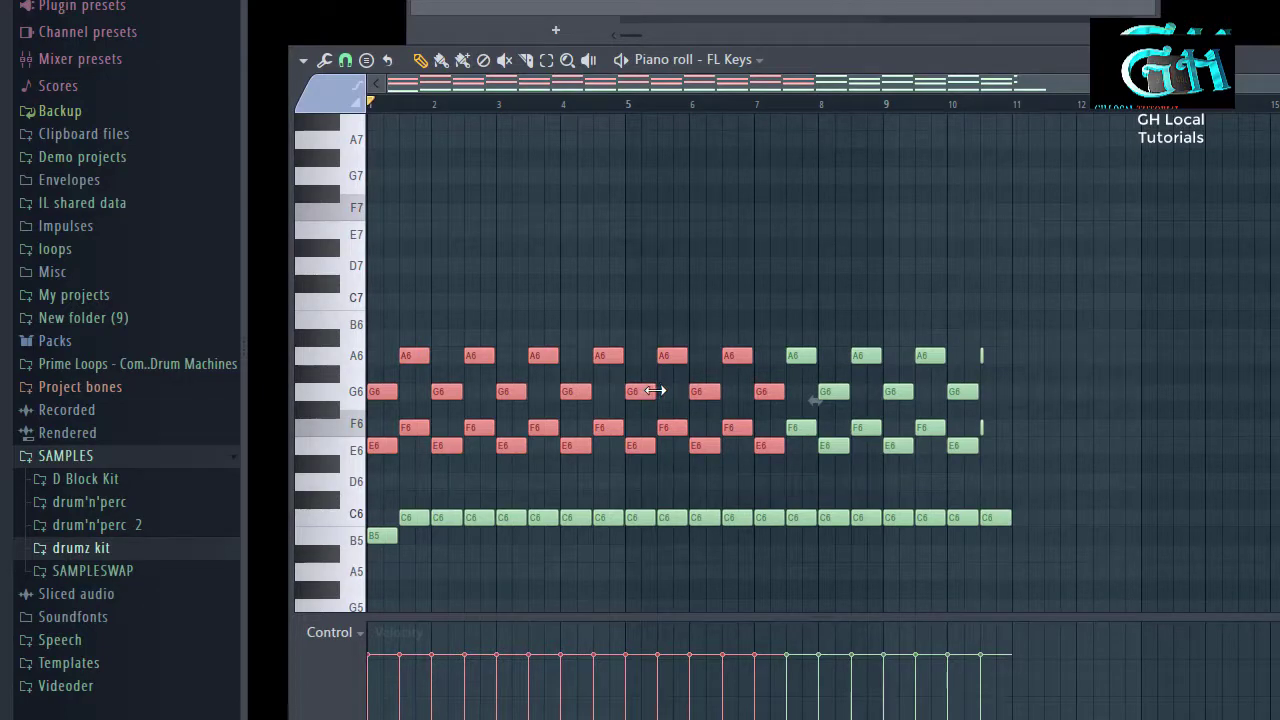
mouse_move(655, 391)
mouse_down()
mouse_move(629, 389)
mouse_move(745, 391)
mouse_move(612, 391)
mouse_move(661, 391)
mouse_up()
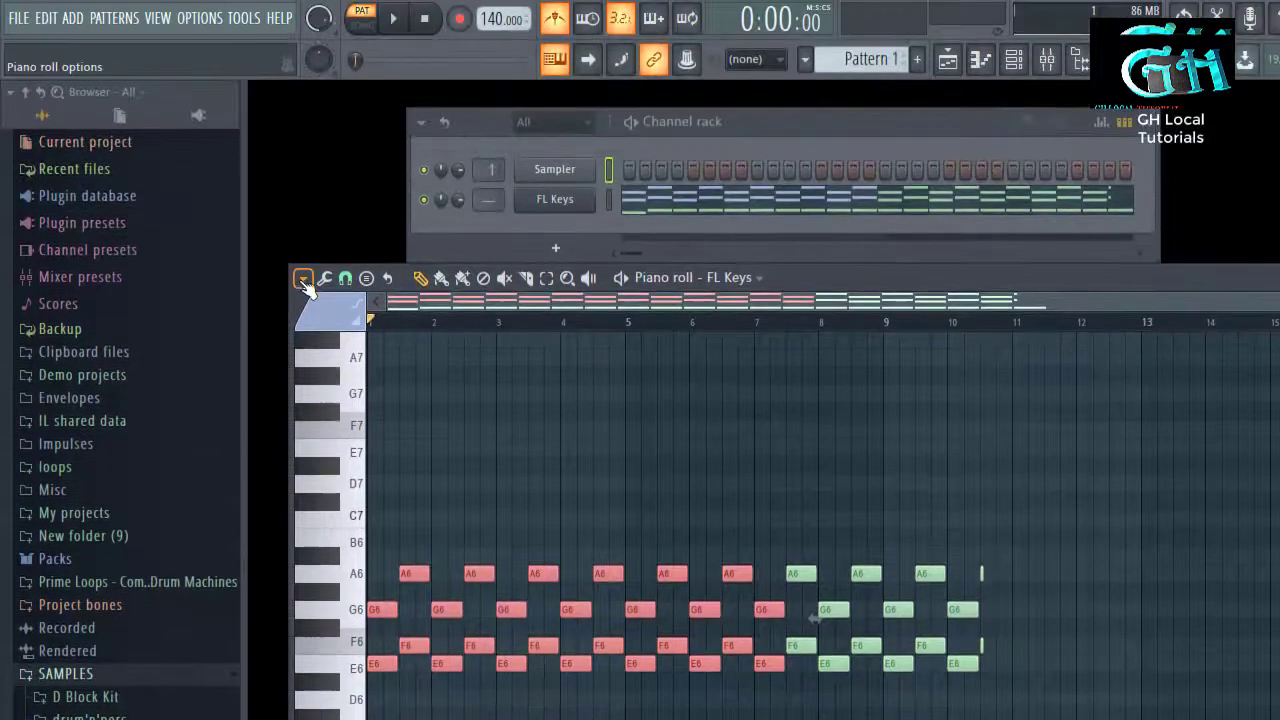
click(303, 219)
mouse_move(353, 287)
mouse_move(356, 346)
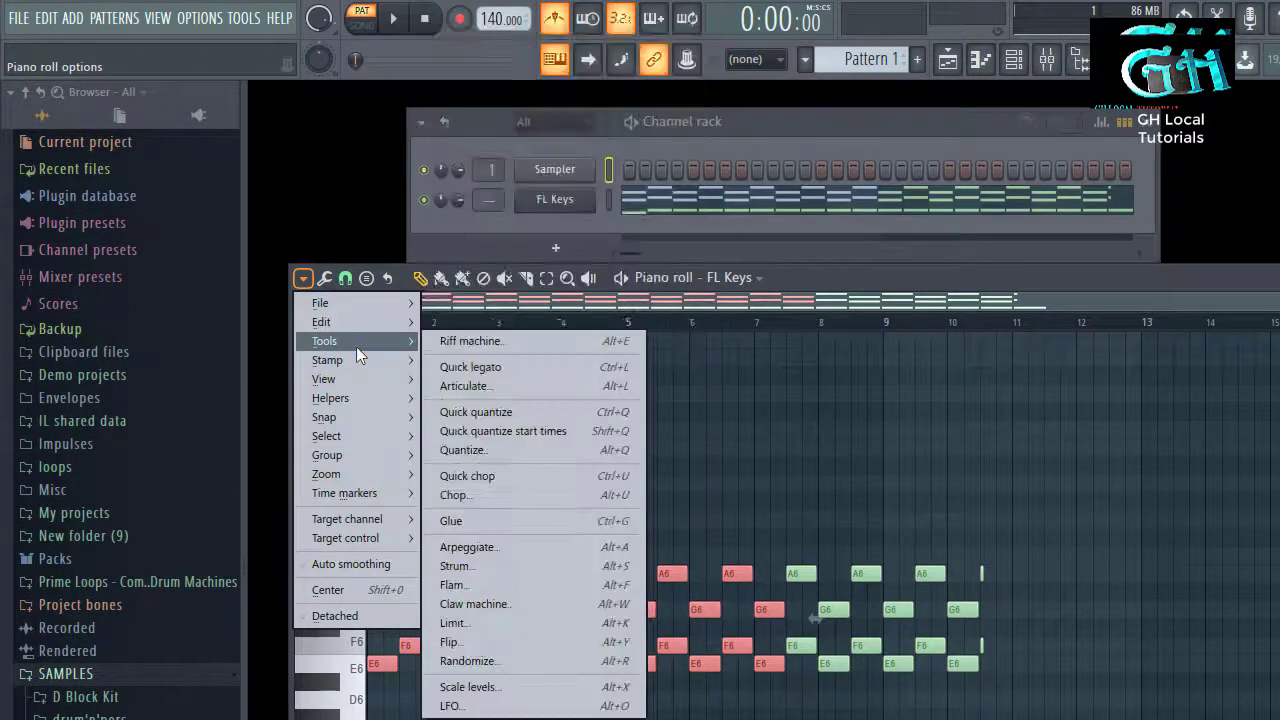
click(488, 386)
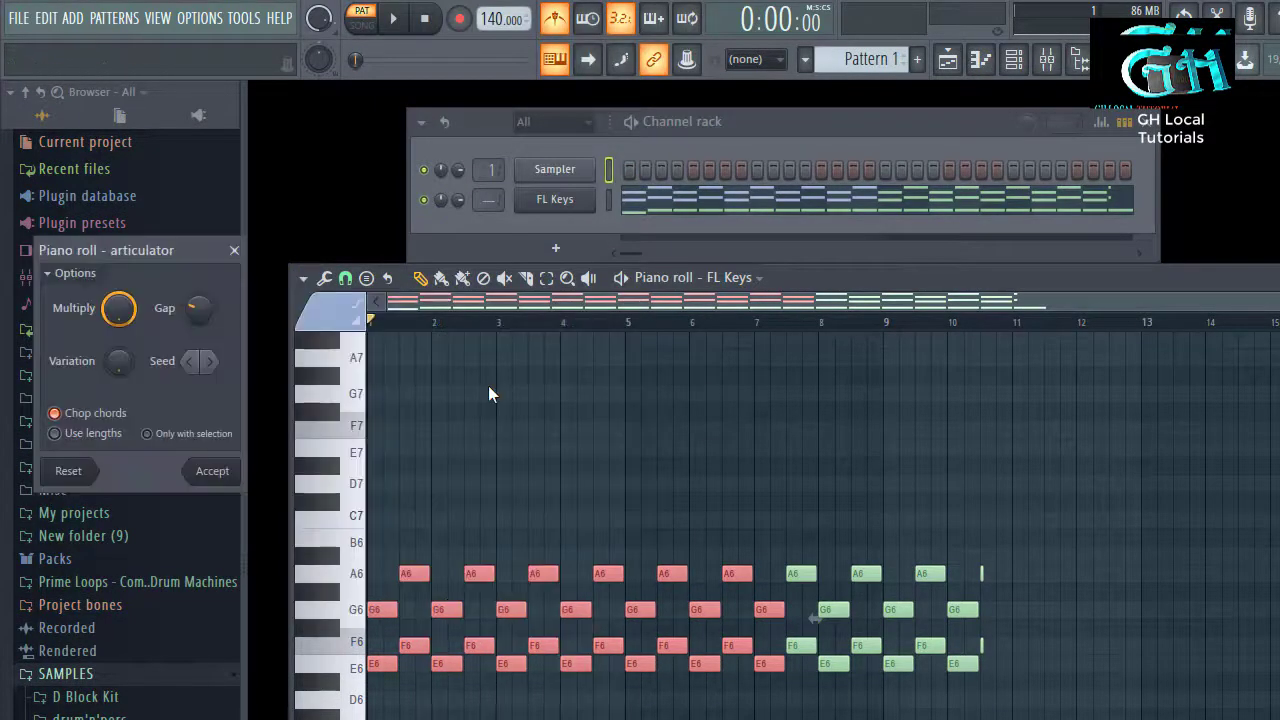
mouse_move(118, 310)
mouse_down()
mouse_move(118, 338)
mouse_move(118, 300)
mouse_up()
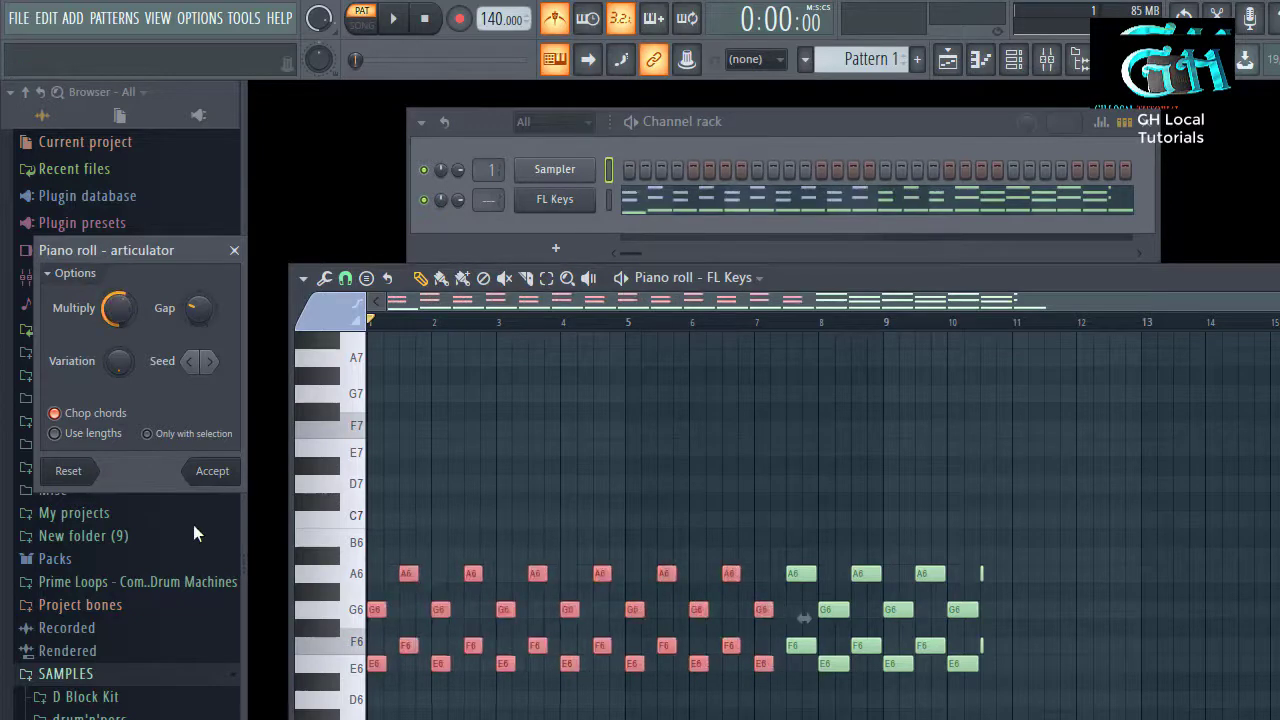
click(236, 251)
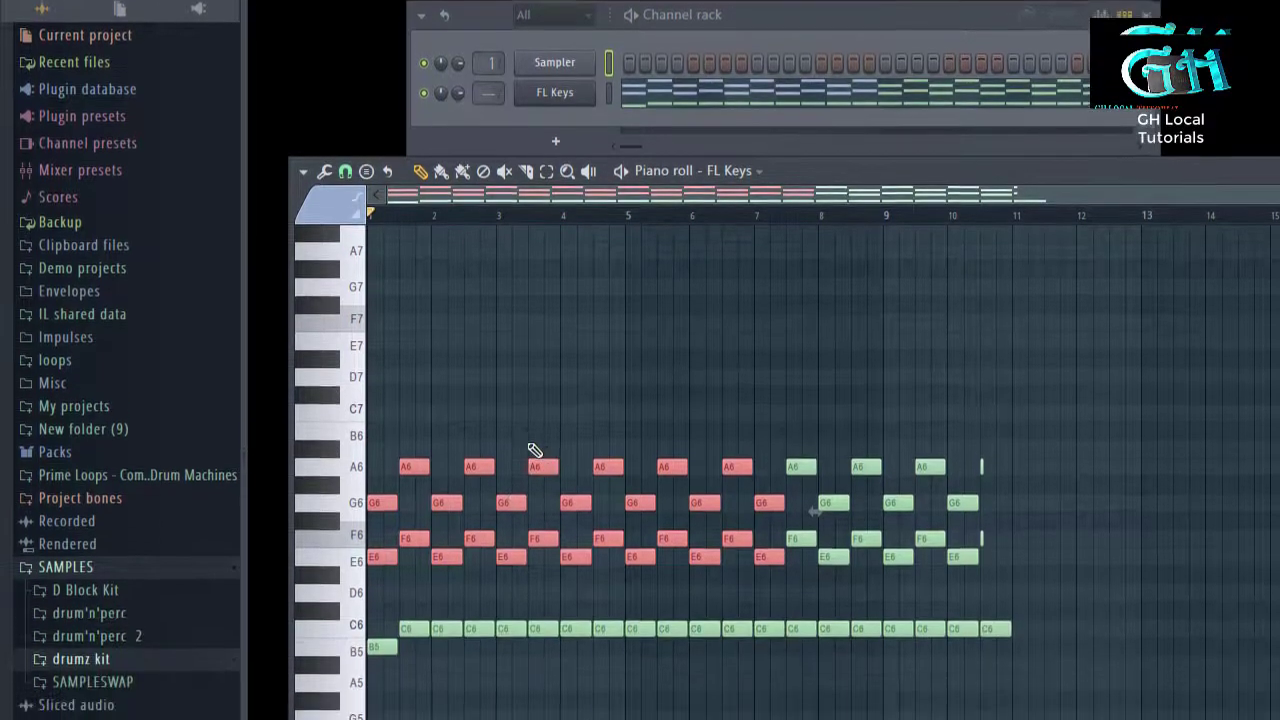
ctrl+click(536, 380)
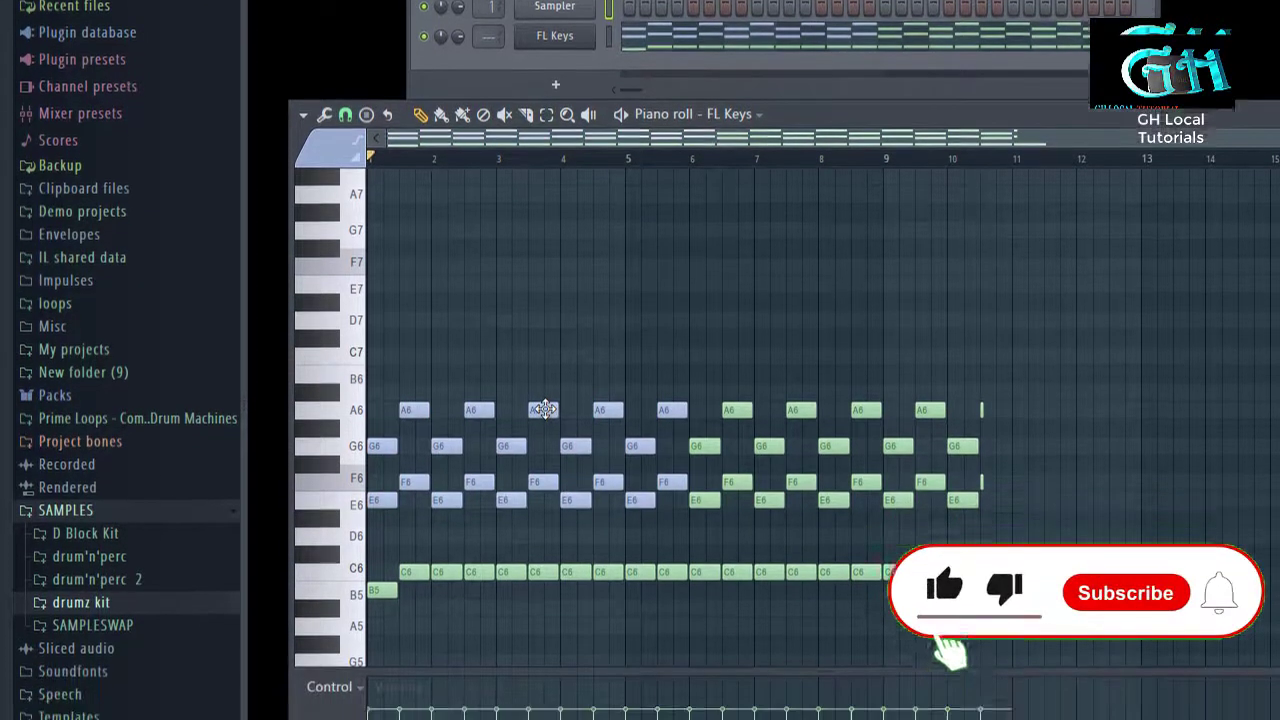
Move the A6 note in bar 3 up to E7 starting in bar 2, and lengthen it to about mid bar 4
drag(543, 409, 488, 350)
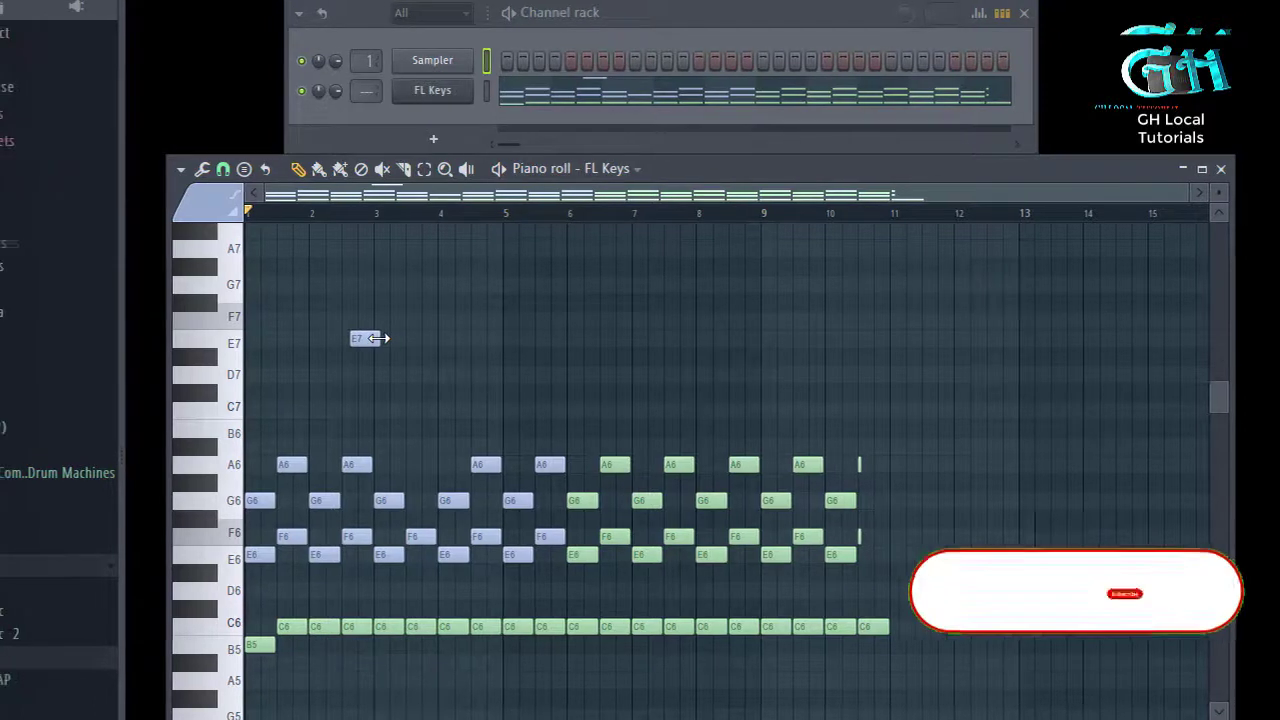
drag(367, 338, 722, 341)
drag(855, 341, 592, 470)
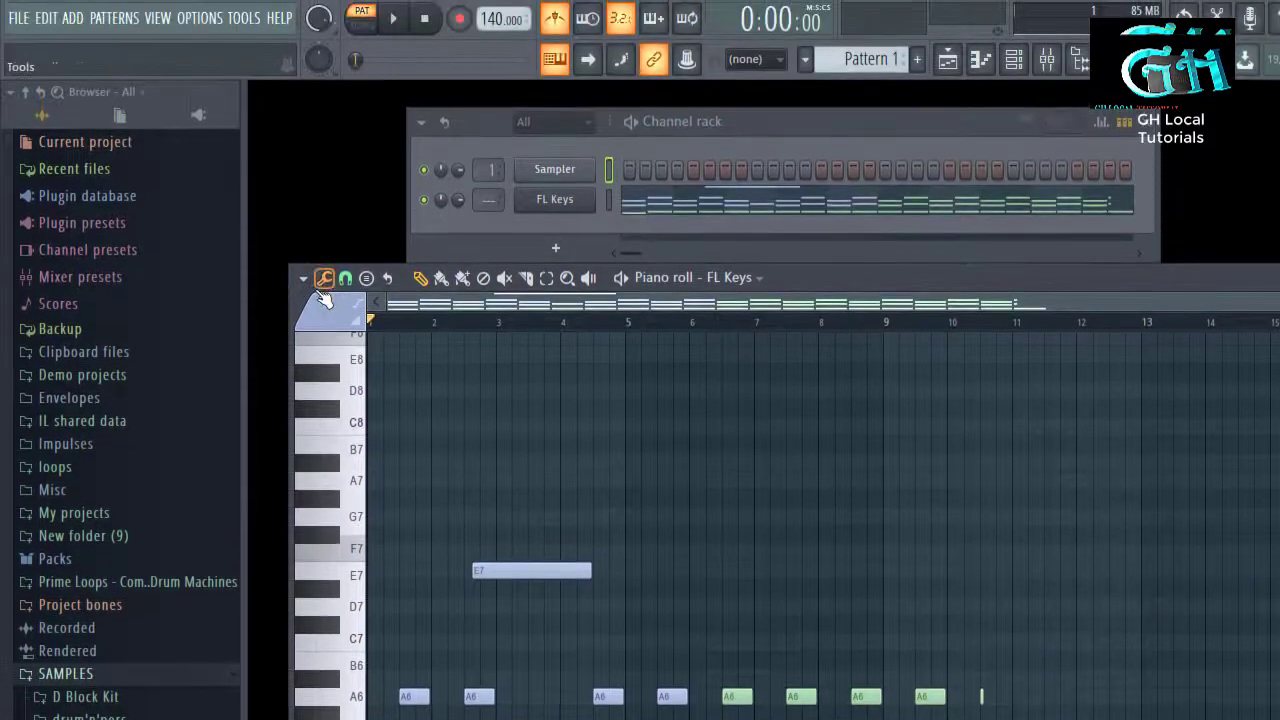
Review the Tools commands and examine the quantizer's start time, duration and level settings, leaving it without accepting
click(303, 280)
mouse_move(355, 342)
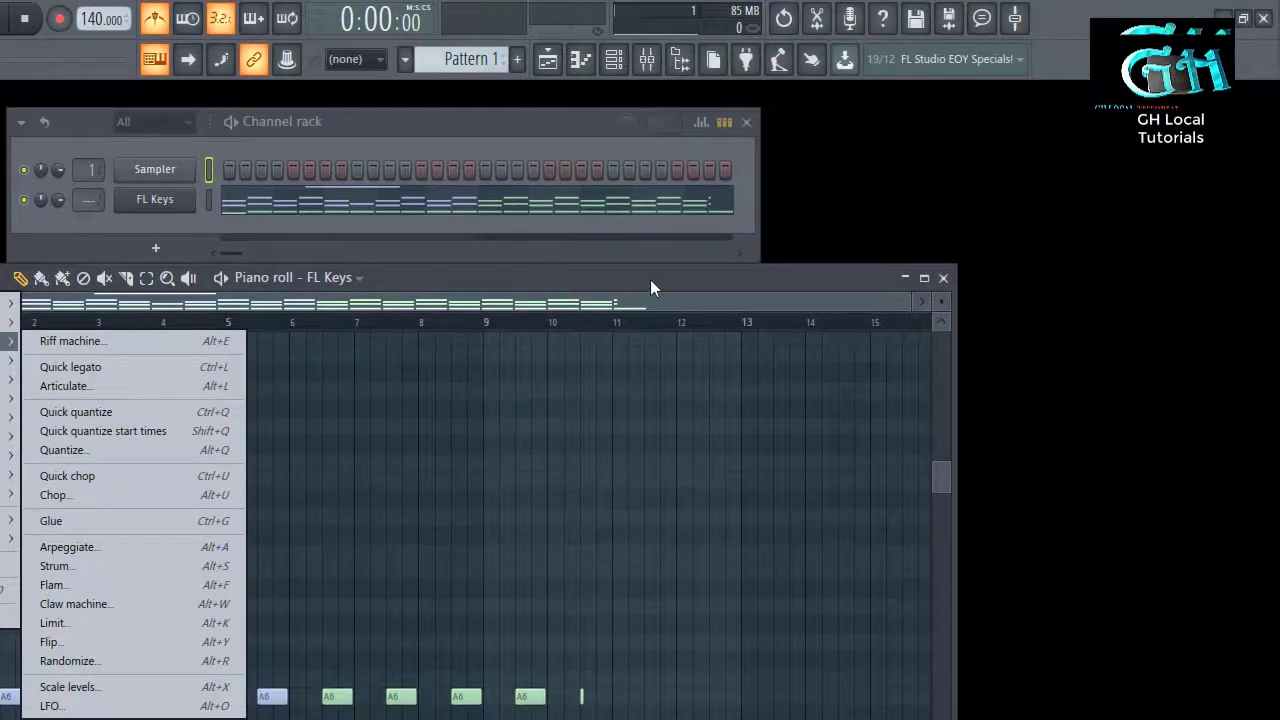
click(650, 281)
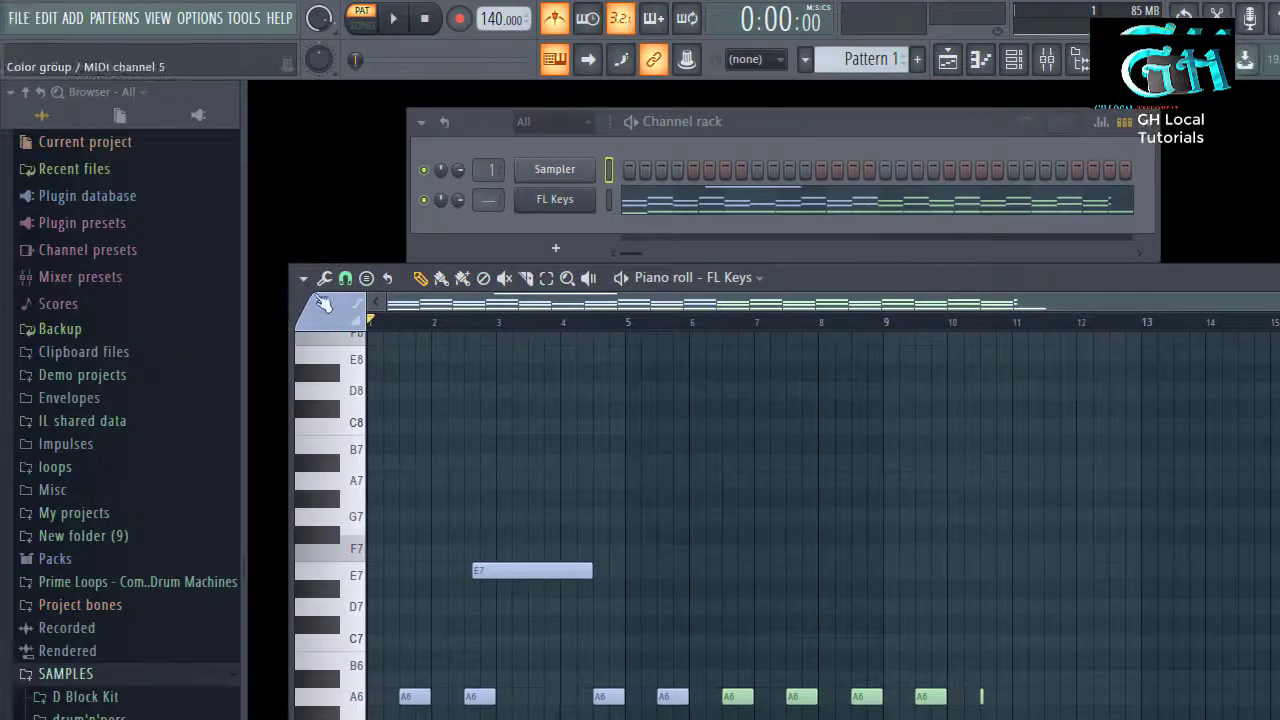
click(301, 279)
mouse_move(344, 342)
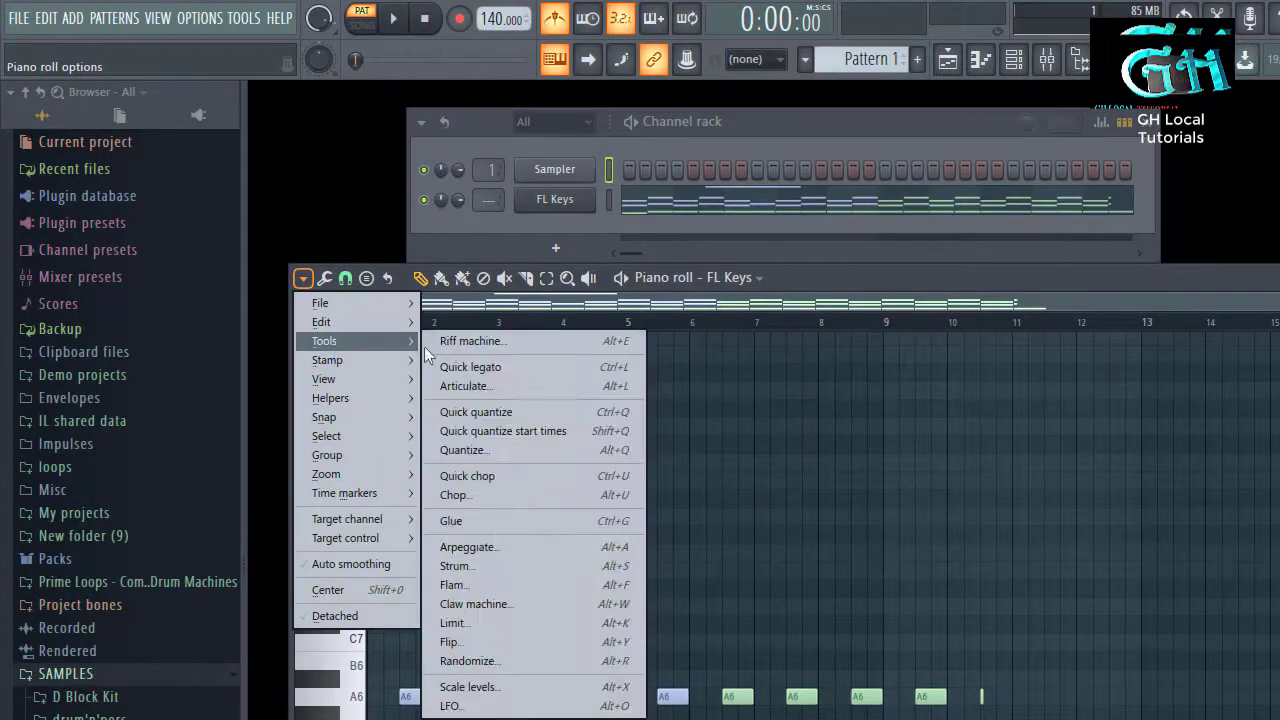
click(507, 450)
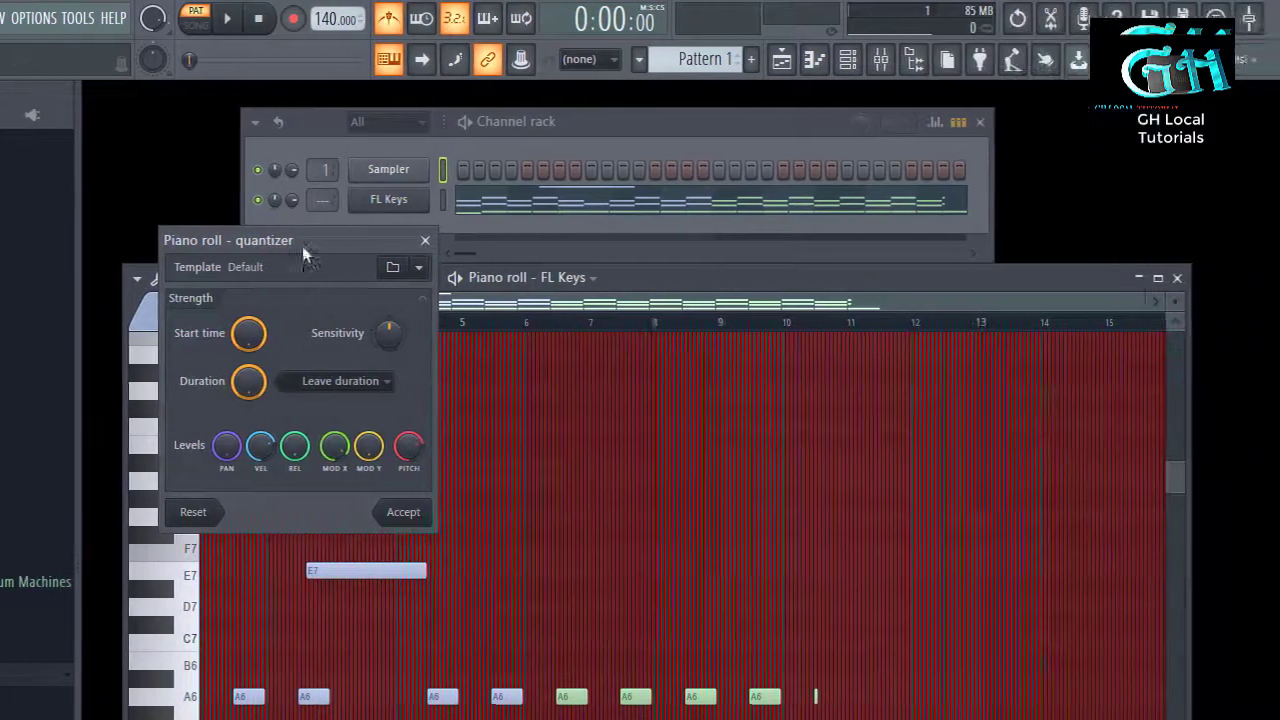
drag(485, 240, 1008, 196)
drag(744, 196, 834, 187)
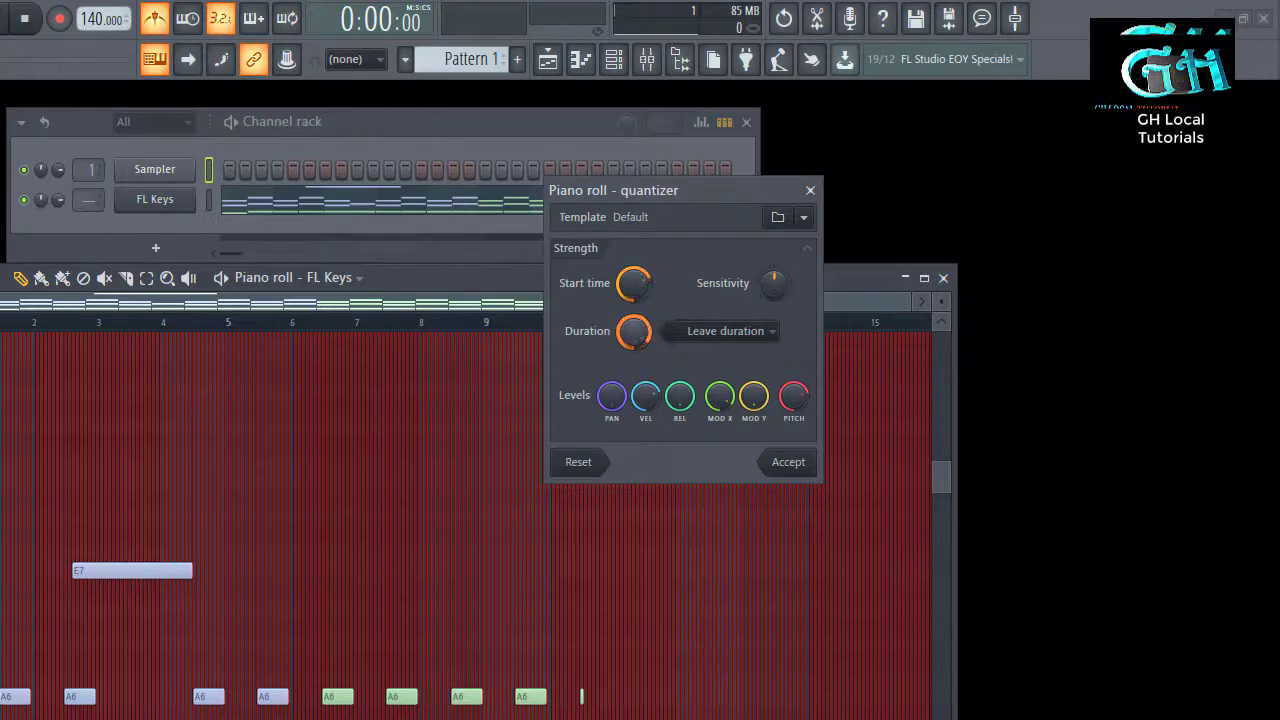
click(808, 188)
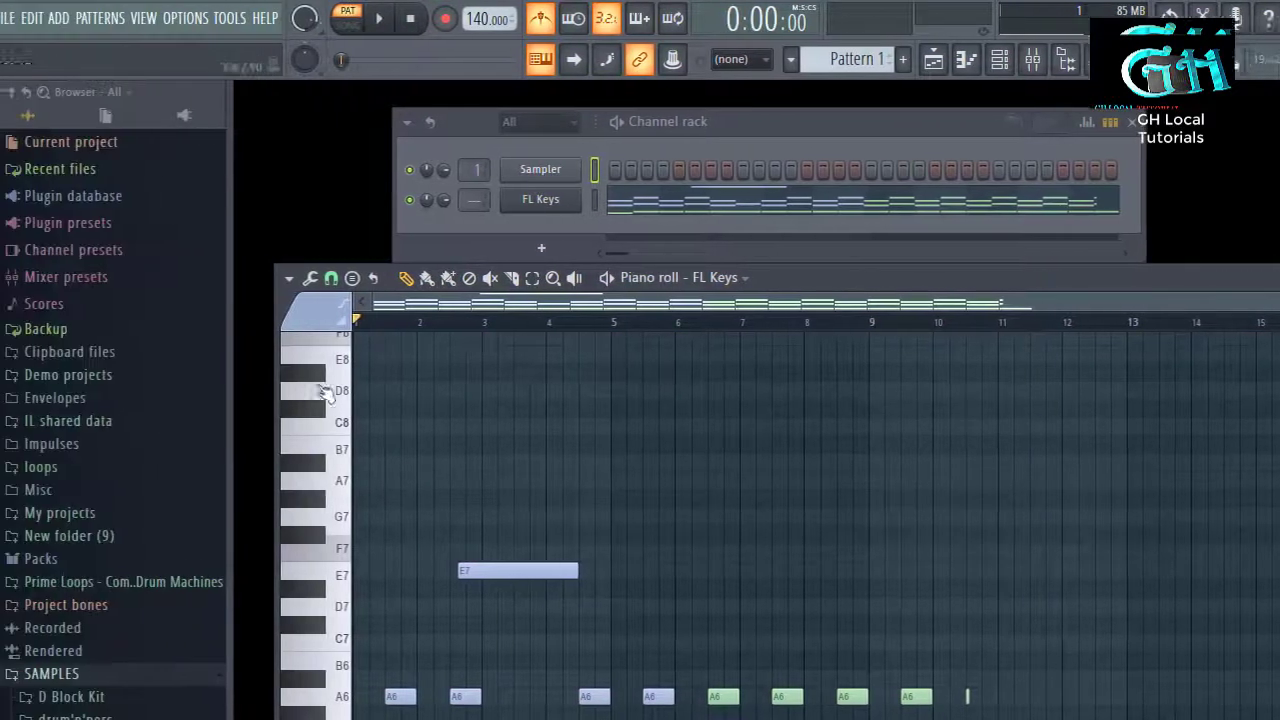
click(304, 279)
mouse_move(347, 345)
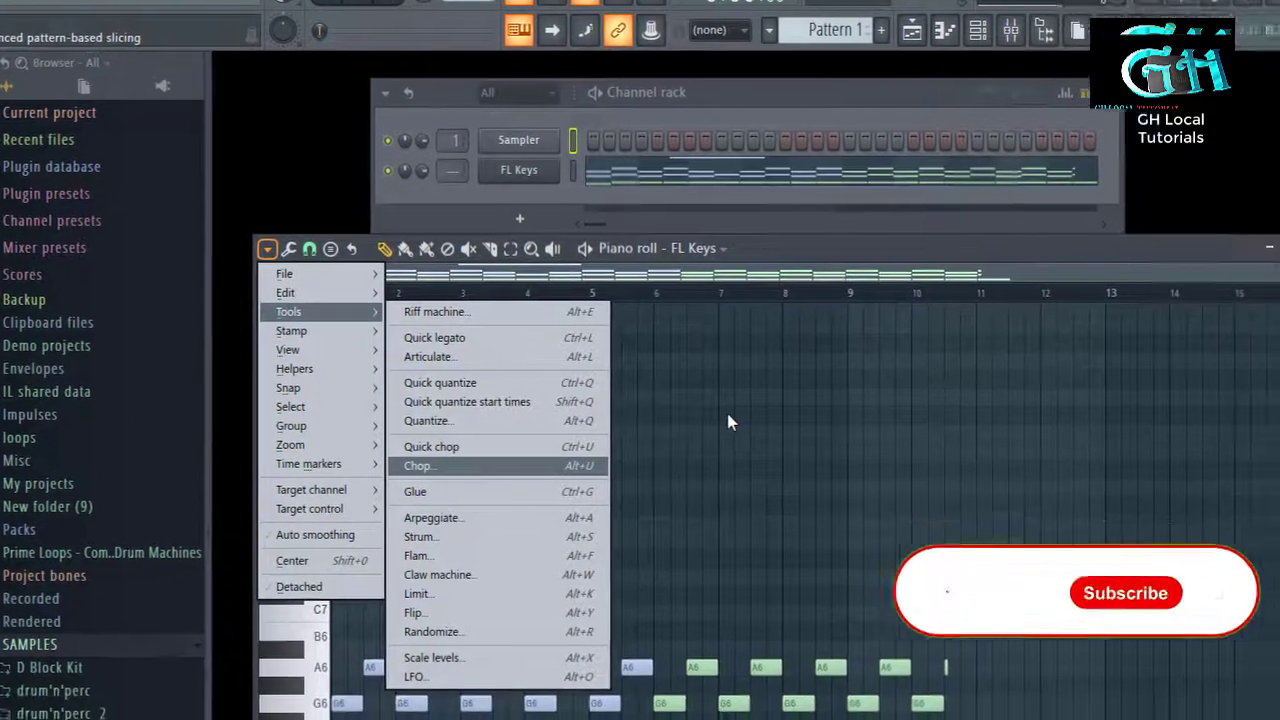
click(710, 401)
drag(748, 400, 623, 521)
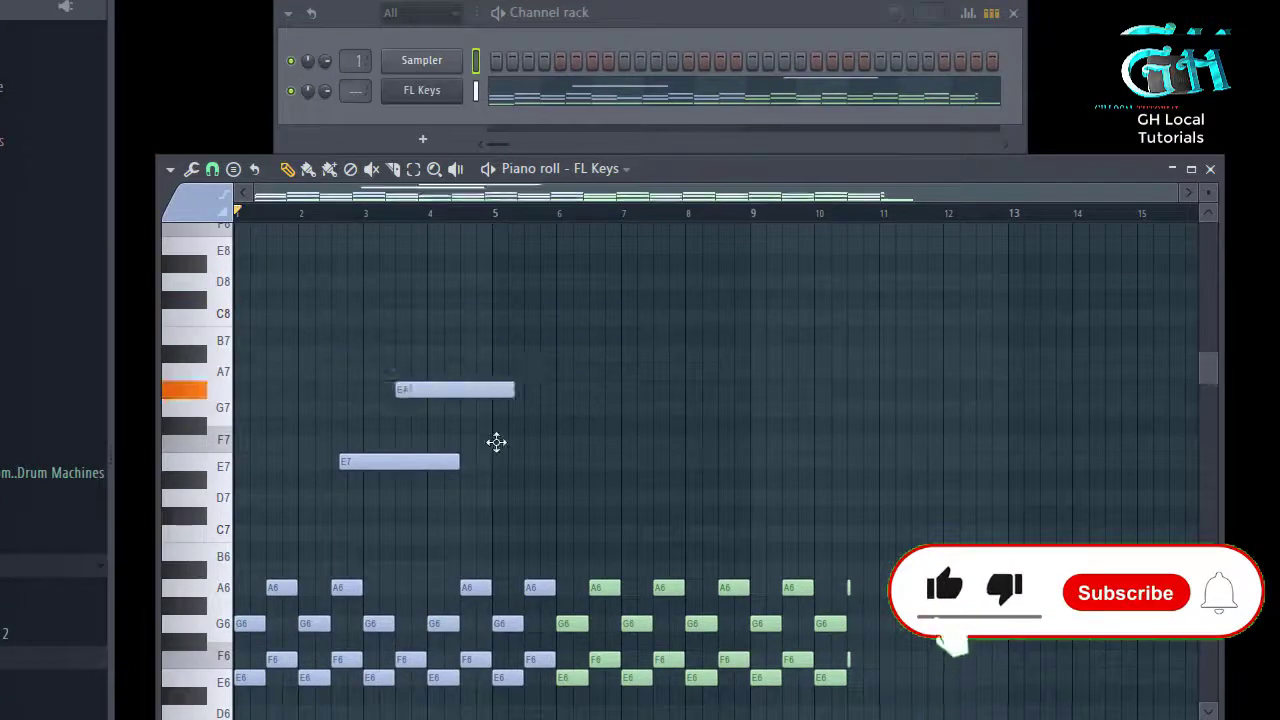
right_click(562, 443)
click(234, 204)
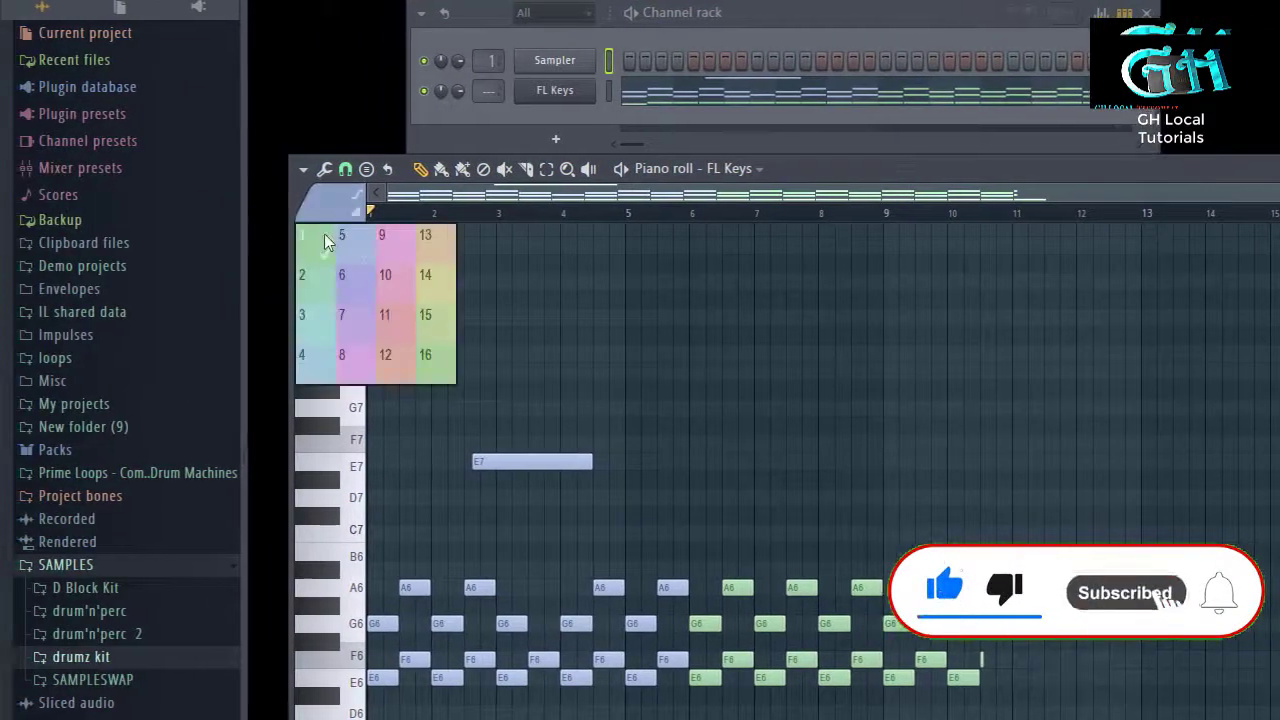
click(227, 242)
click(476, 354)
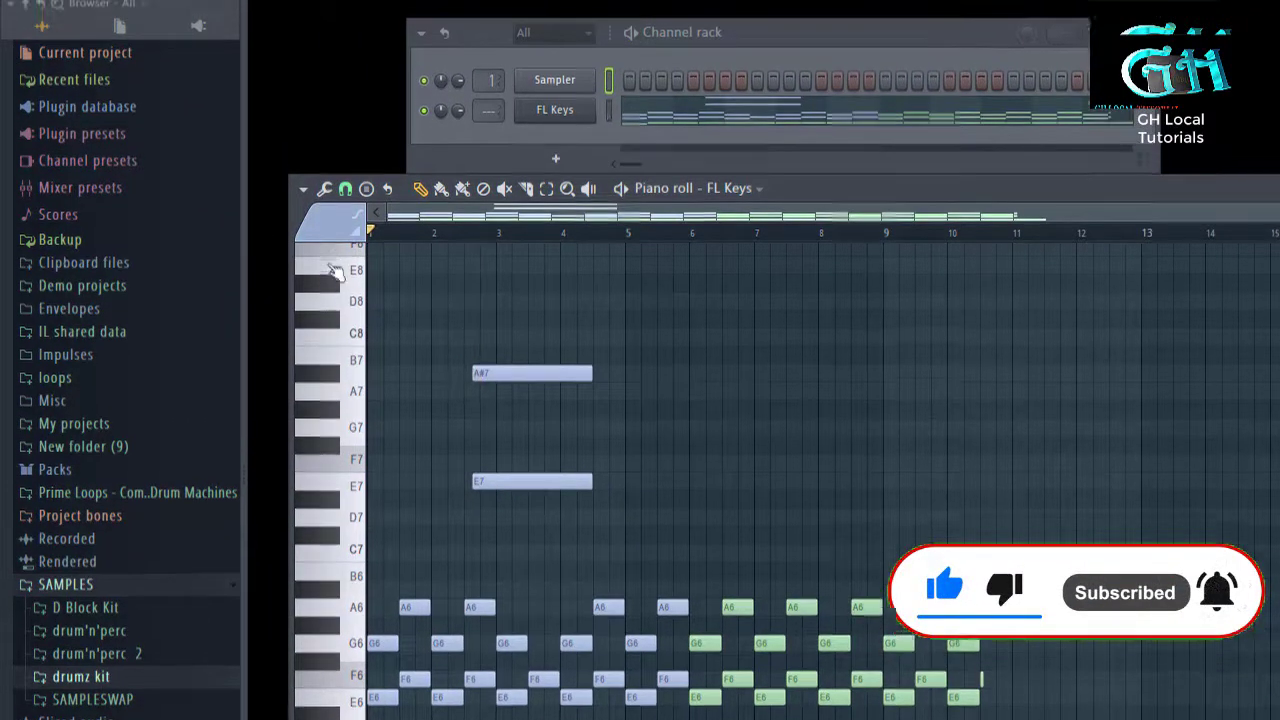
Replace the long blue E7 and A#7 notes with one color 1 note on F7 spanning bar 1 to bar 10
click(328, 226)
click(319, 264)
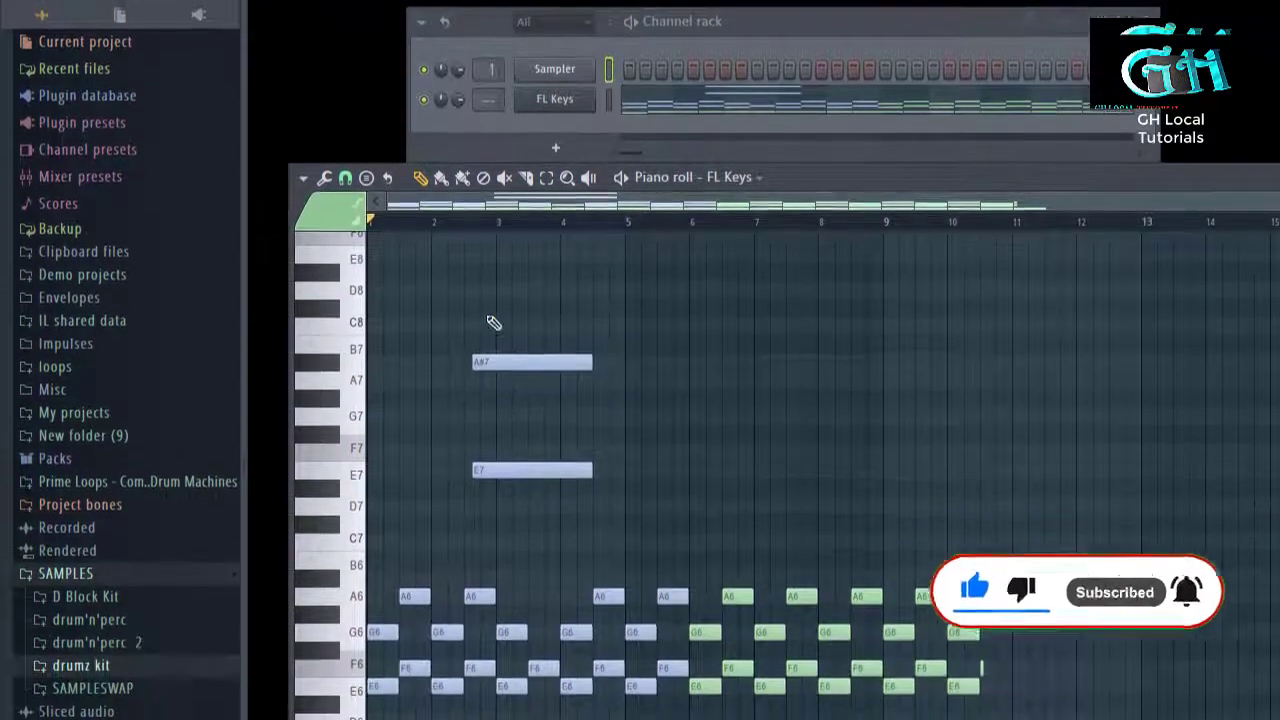
click(490, 308)
right_click(512, 462)
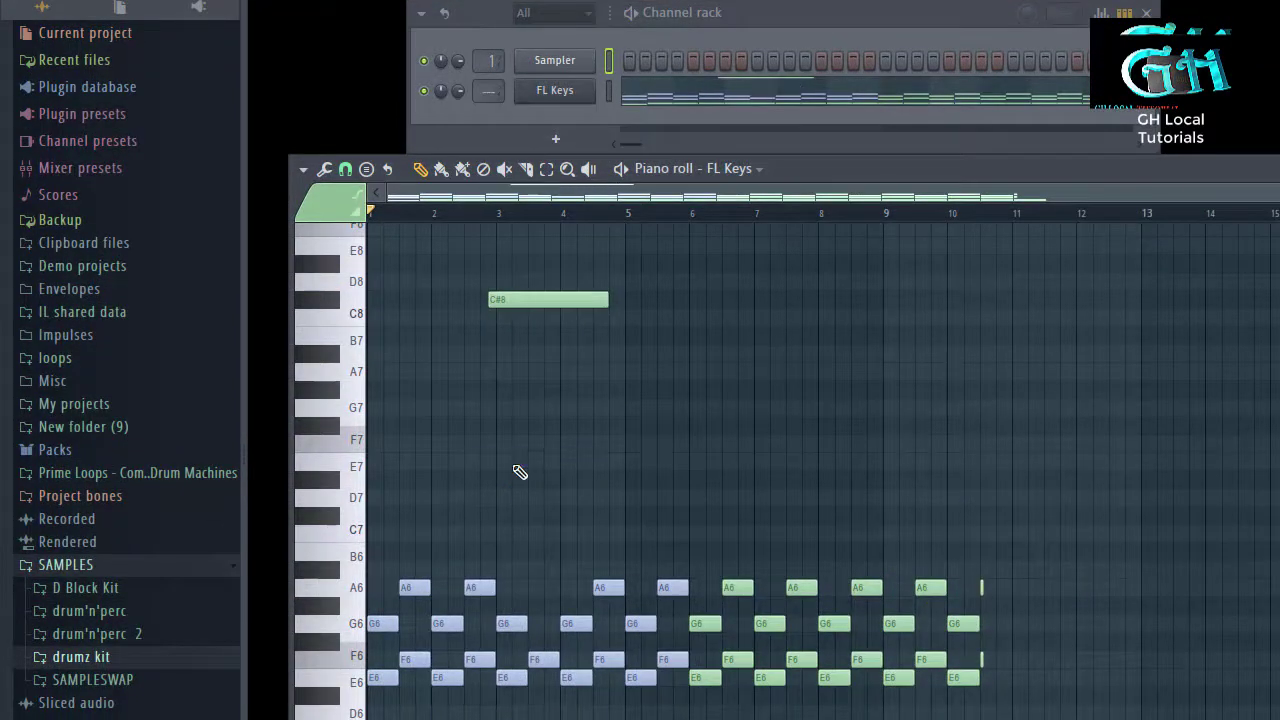
drag(538, 304, 400, 442)
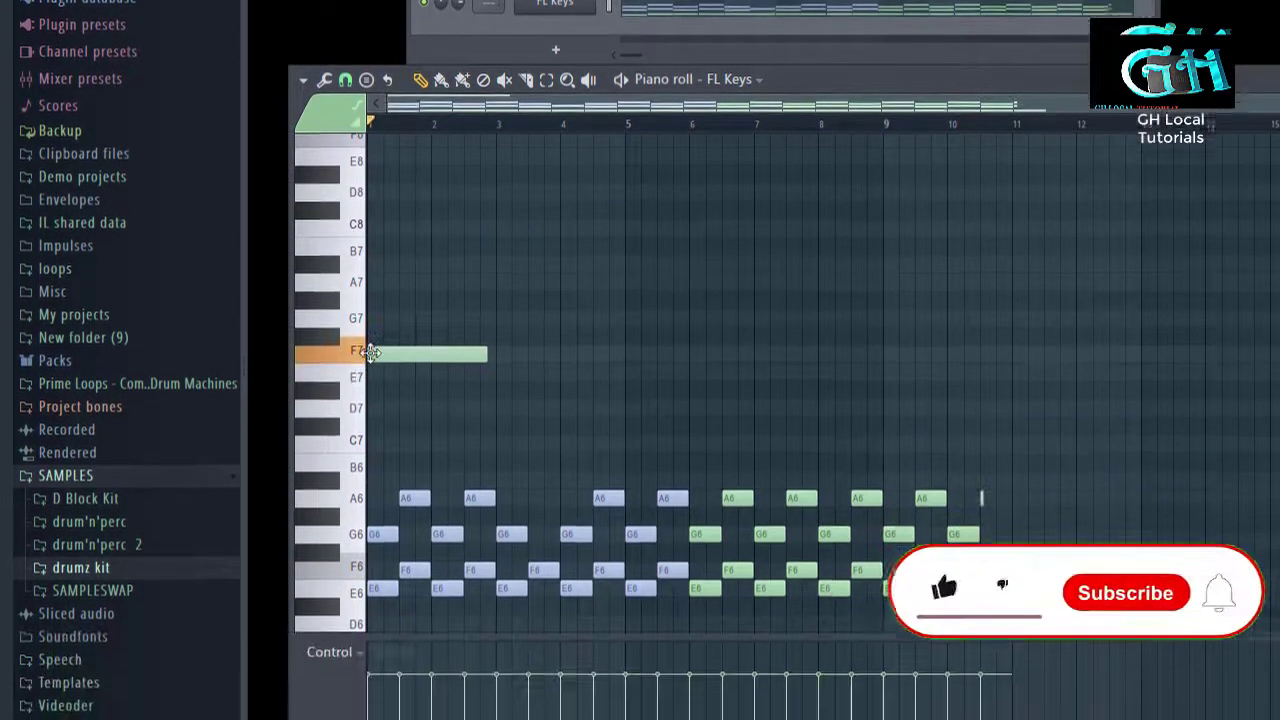
drag(482, 341, 945, 333)
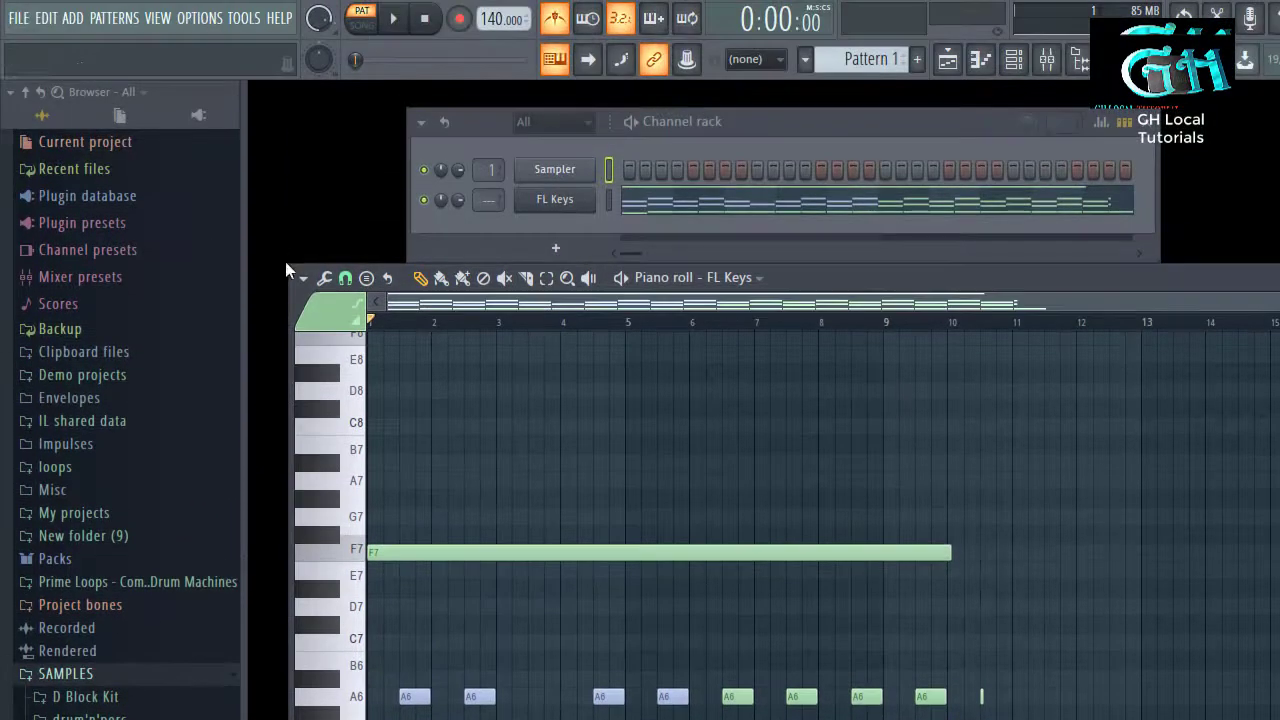
Apply Quick chop to the FL Keys notes and show the chopped notes of bars 1 to 4 closely
click(304, 60)
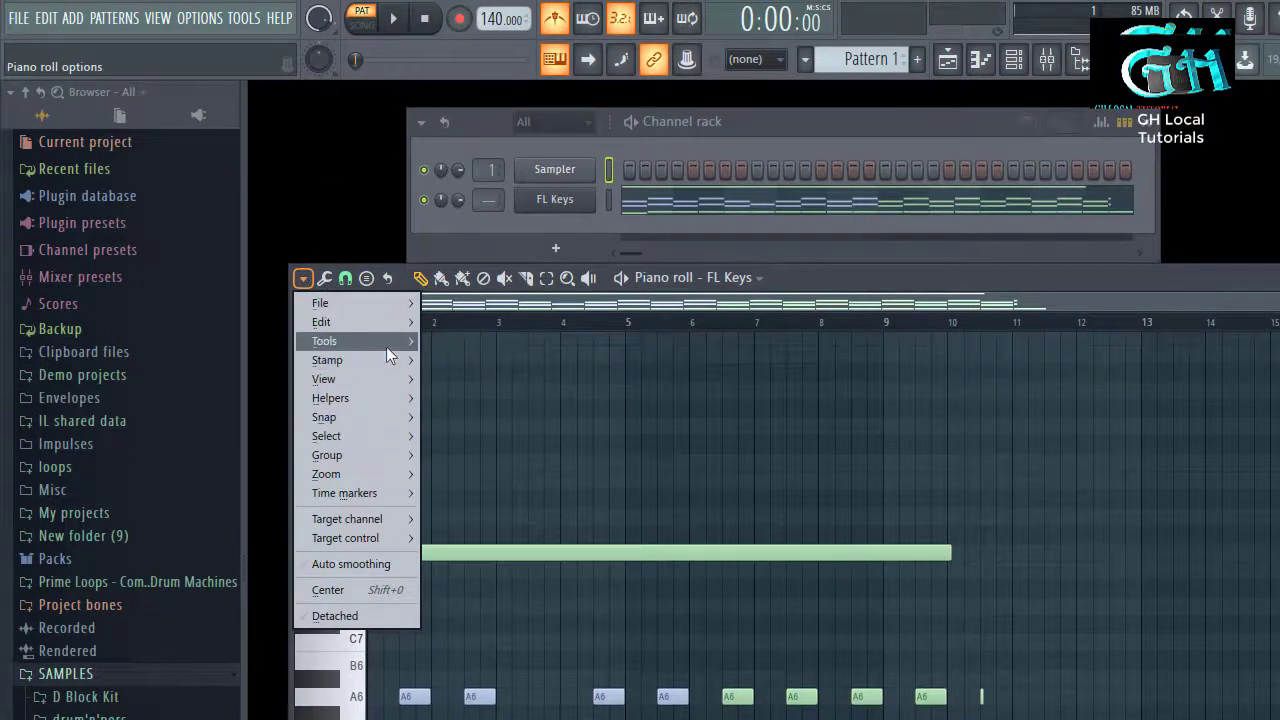
mouse_move(386, 342)
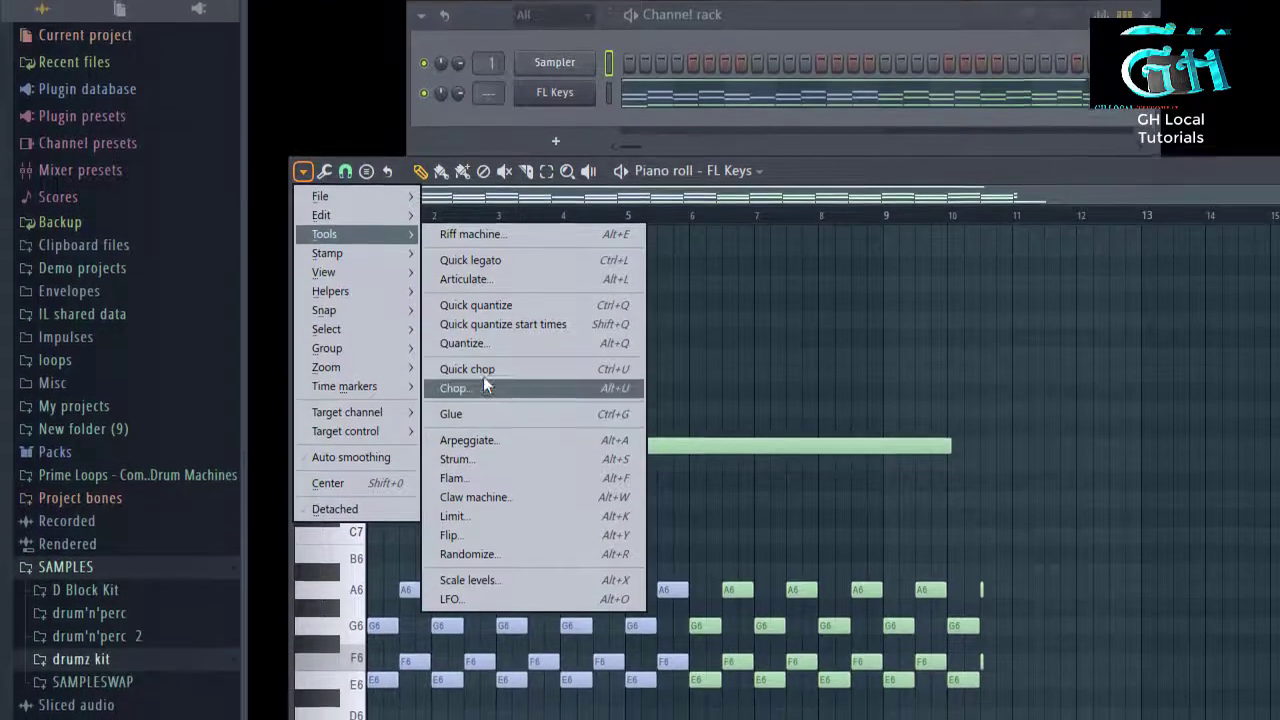
click(478, 477)
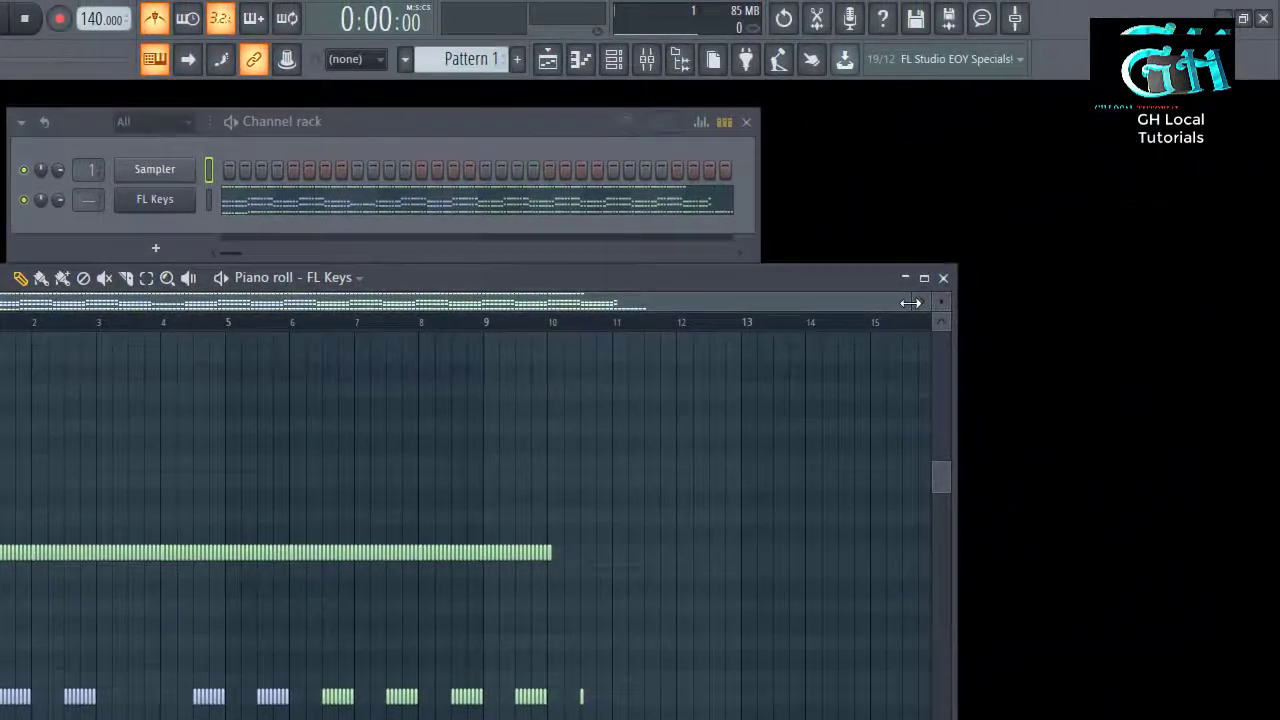
drag(910, 303, 243, 437)
Review the View options and set the piano roll's snap to 1/4 beat
click(294, 278)
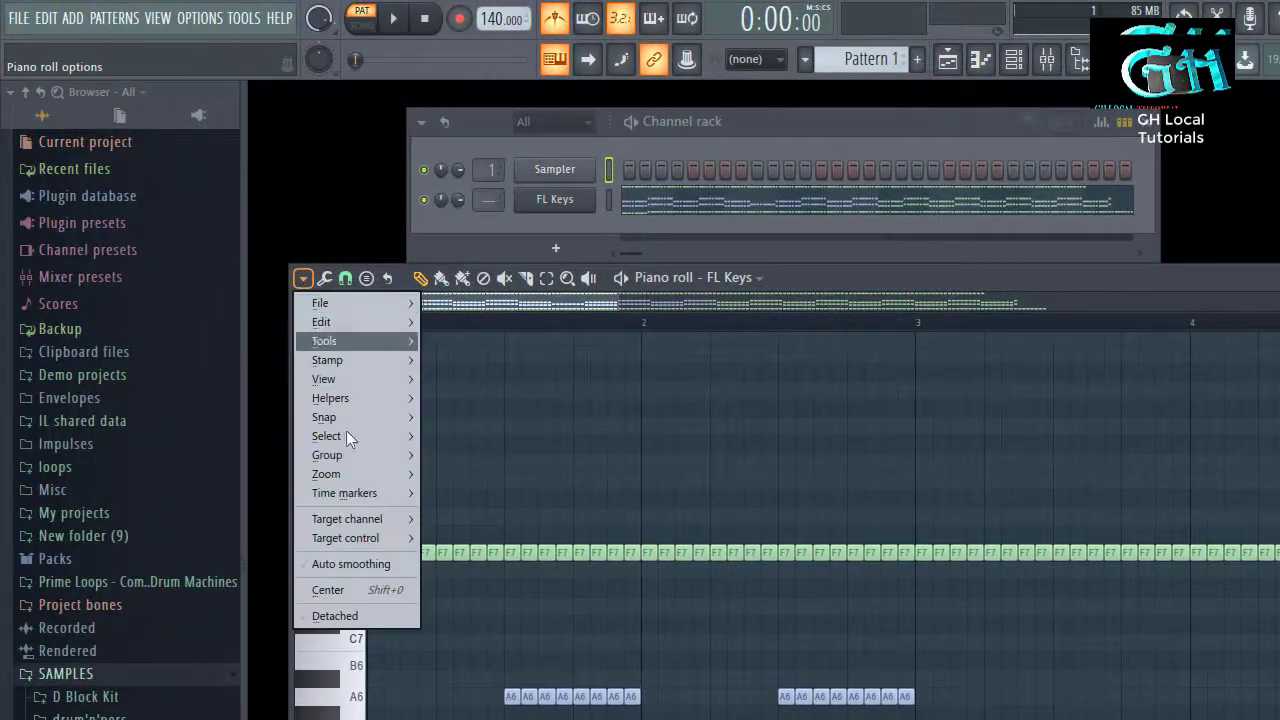
mouse_move(337, 355)
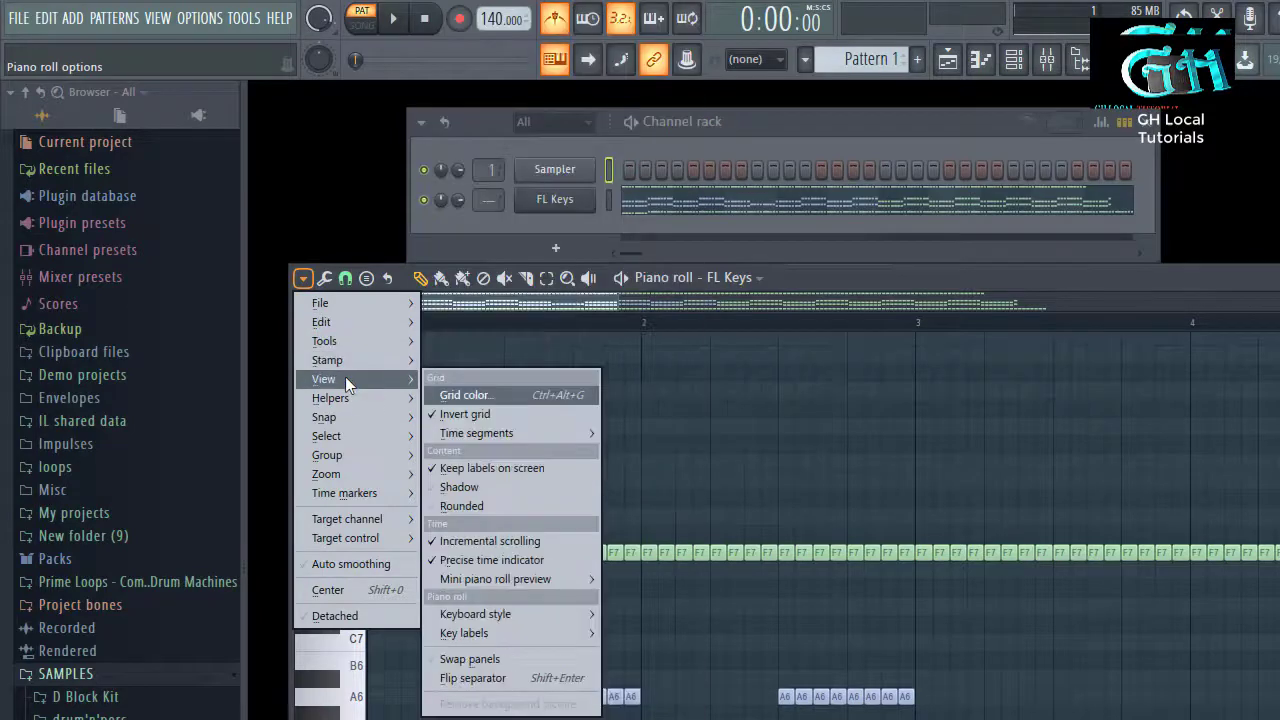
mouse_move(345, 416)
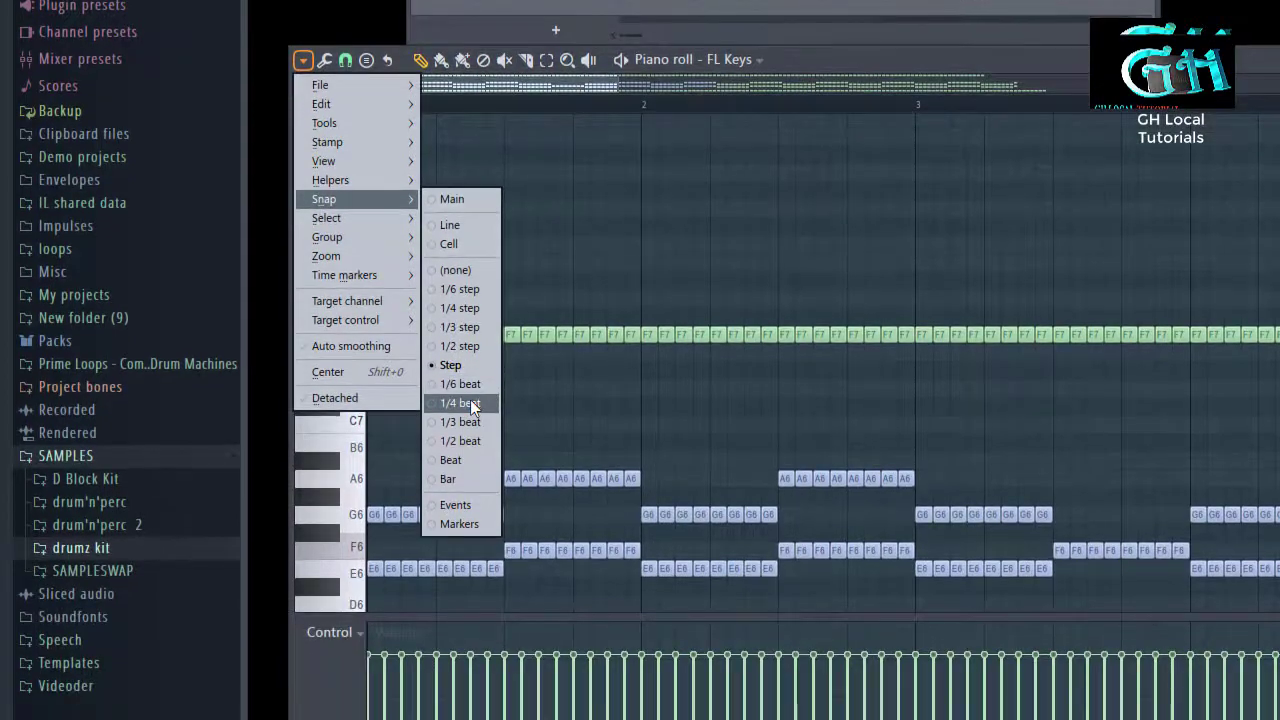
click(470, 403)
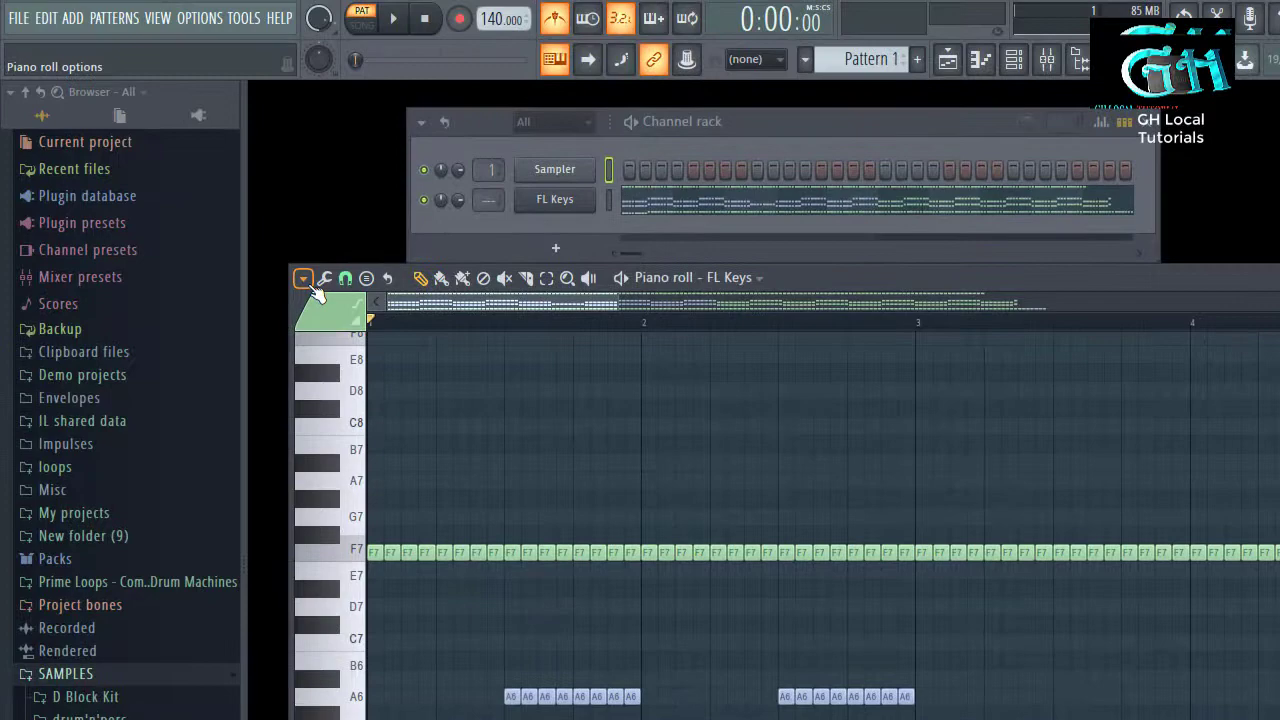
Draw one long color 1 note on B7 spanning bar 1 to bar 10 in the FL Keys piano roll
click(305, 280)
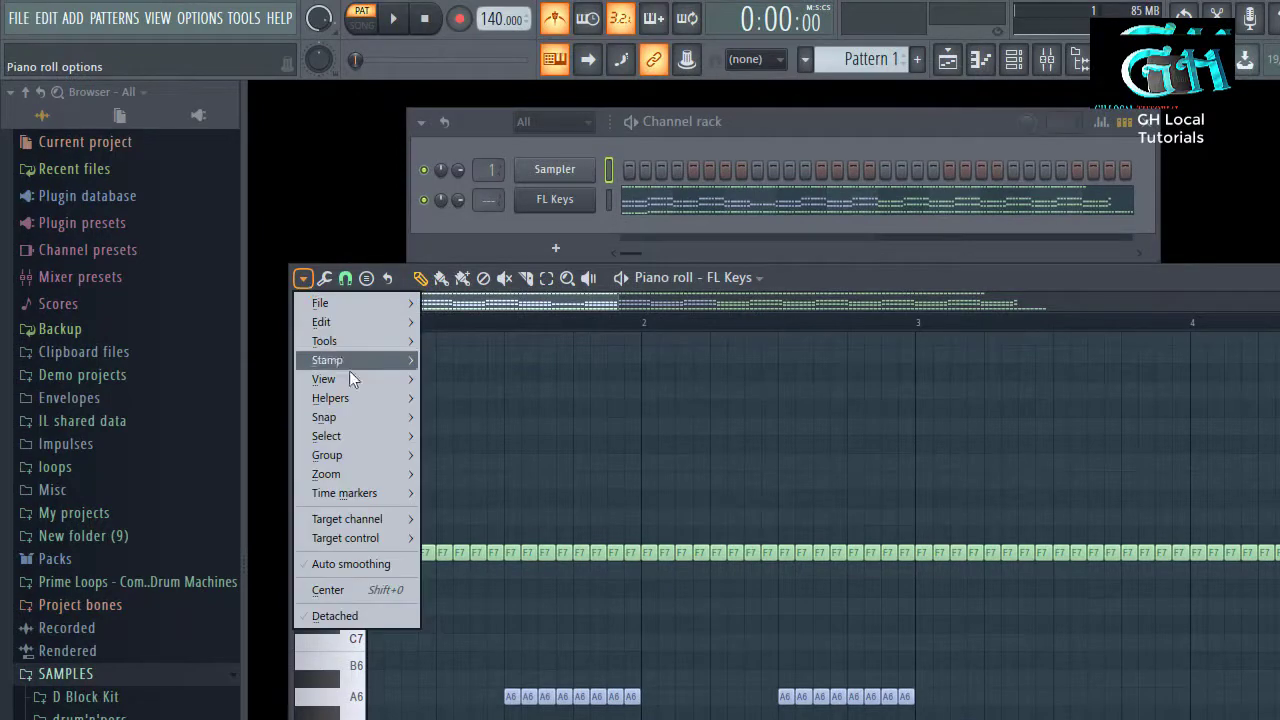
mouse_move(358, 333)
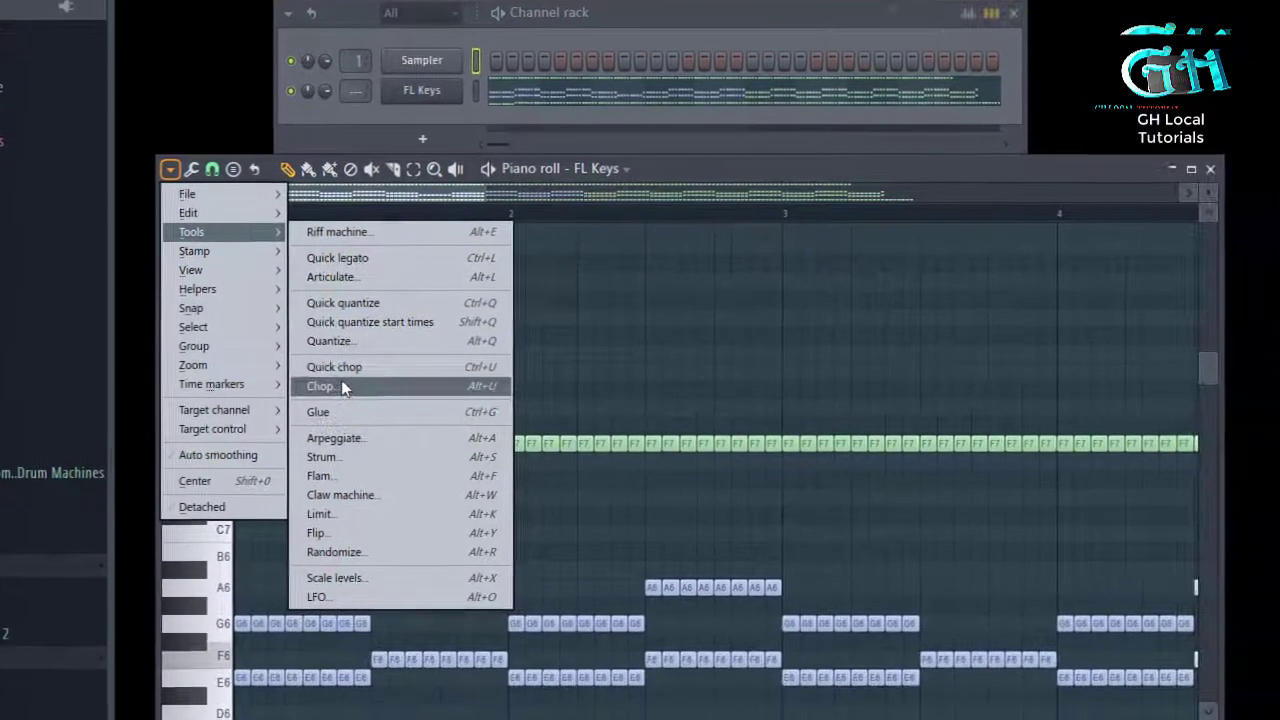
click(580, 350)
drag(650, 354, 165, 338)
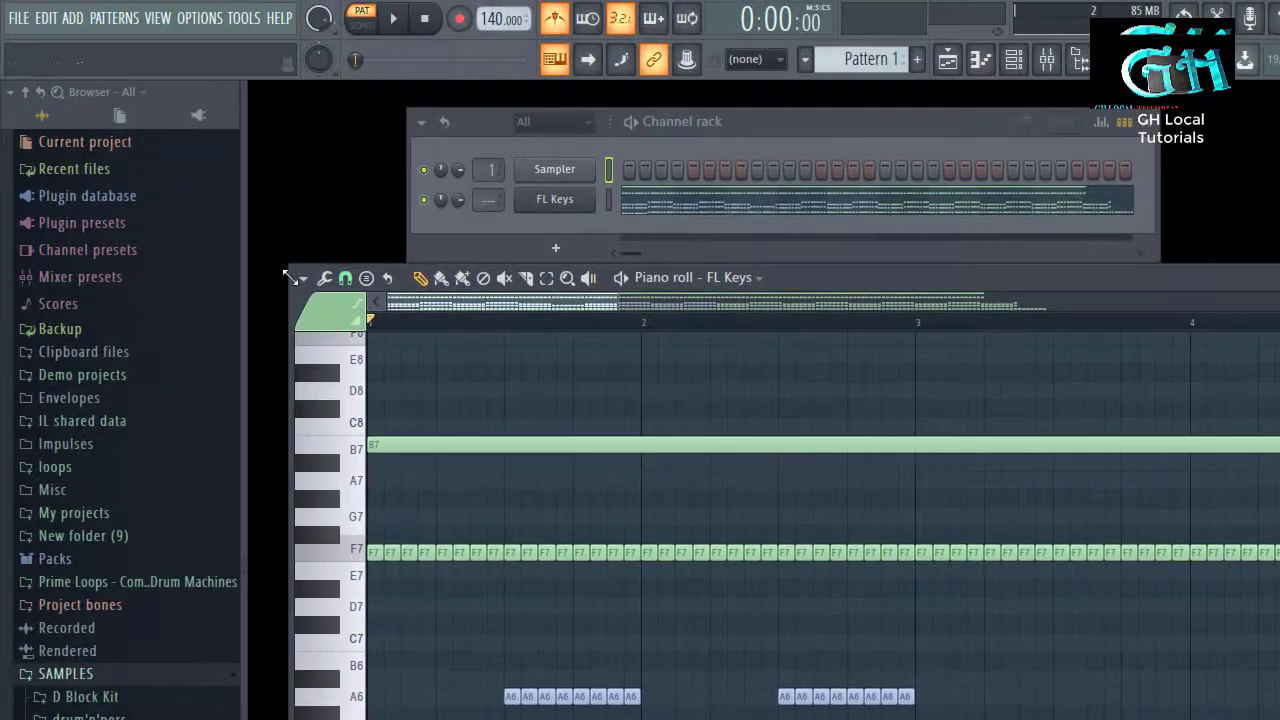
Try different time multiplier settings in the chopper on the long B7 note, closing it without accepting
click(168, 169)
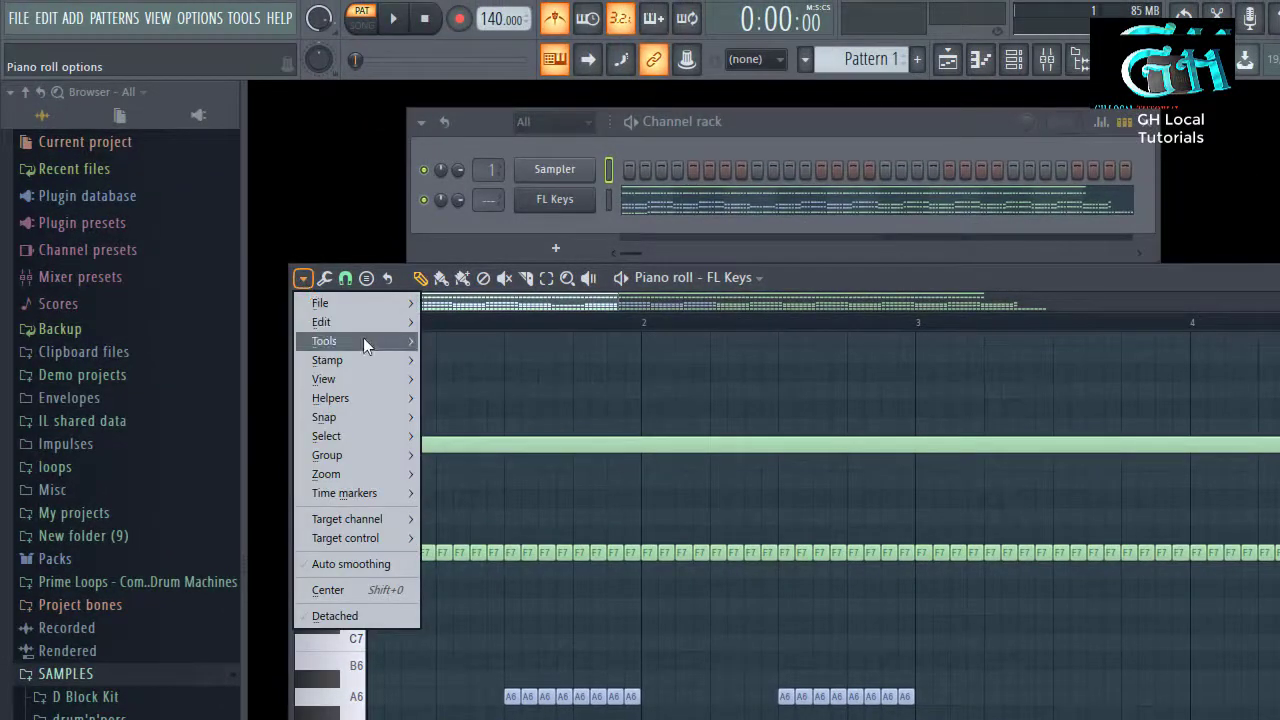
mouse_move(363, 337)
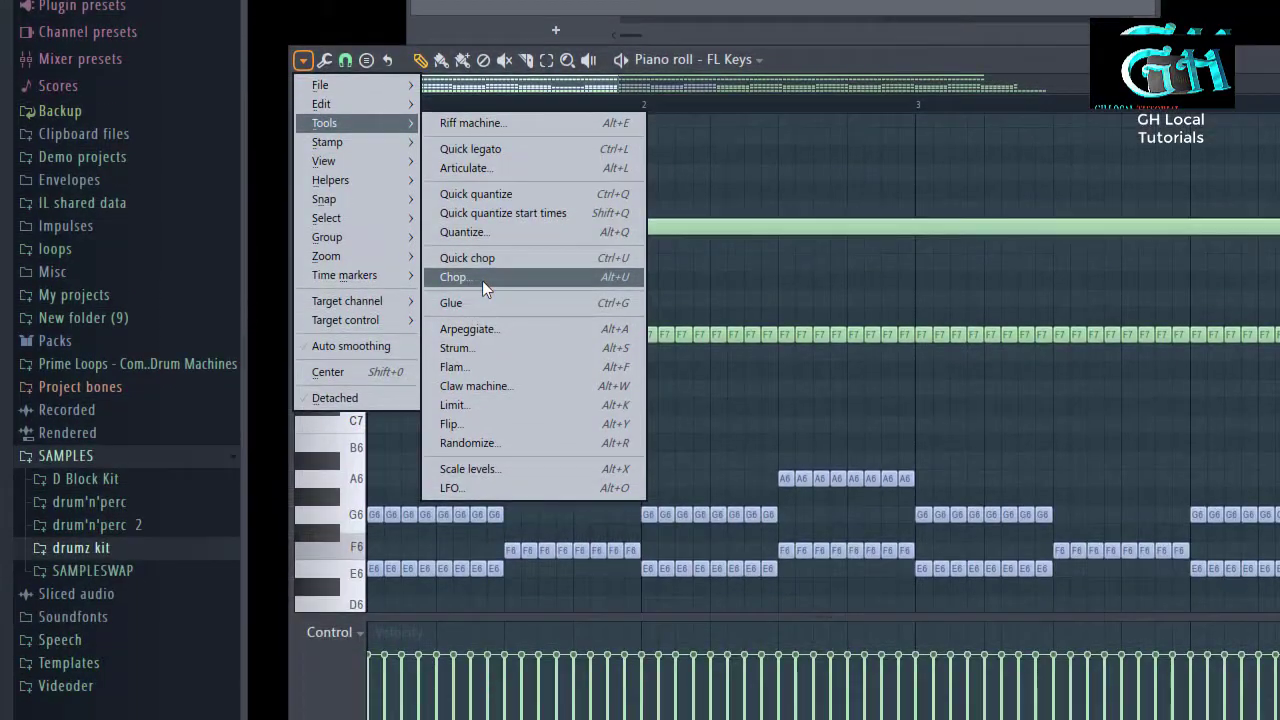
click(482, 496)
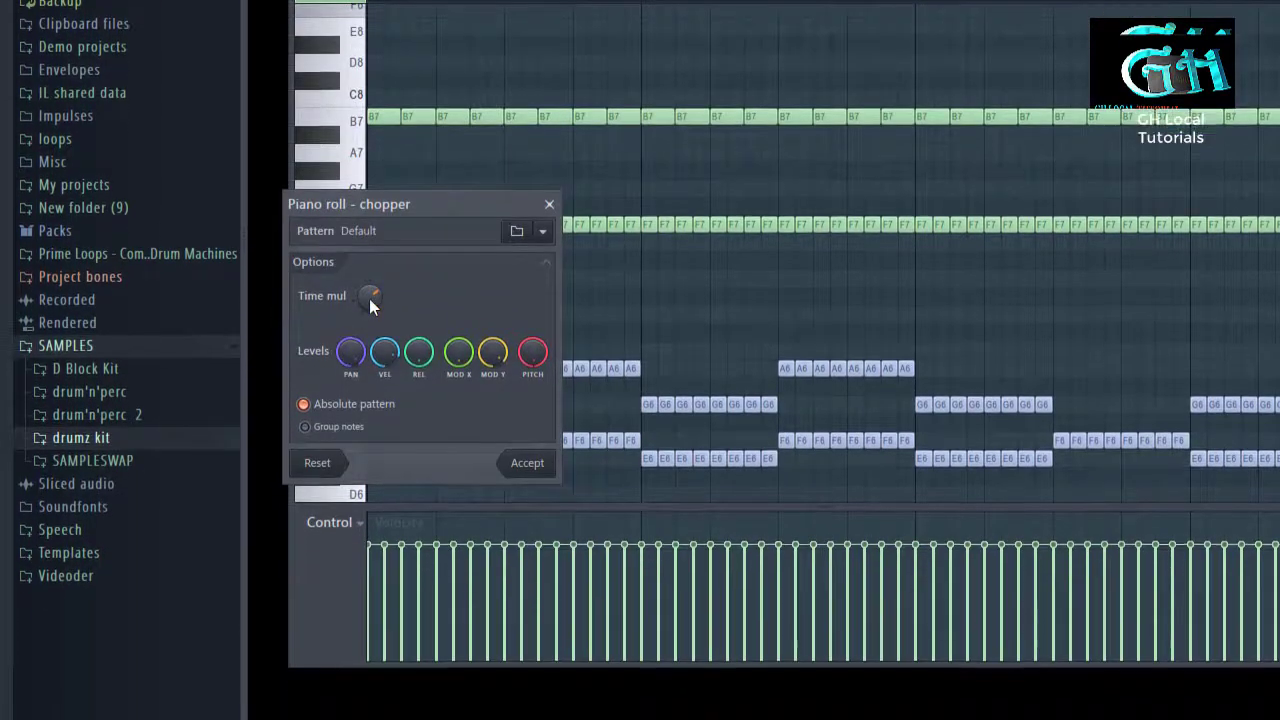
drag(370, 405, 370, 470)
drag(370, 296, 370, 268)
click(549, 204)
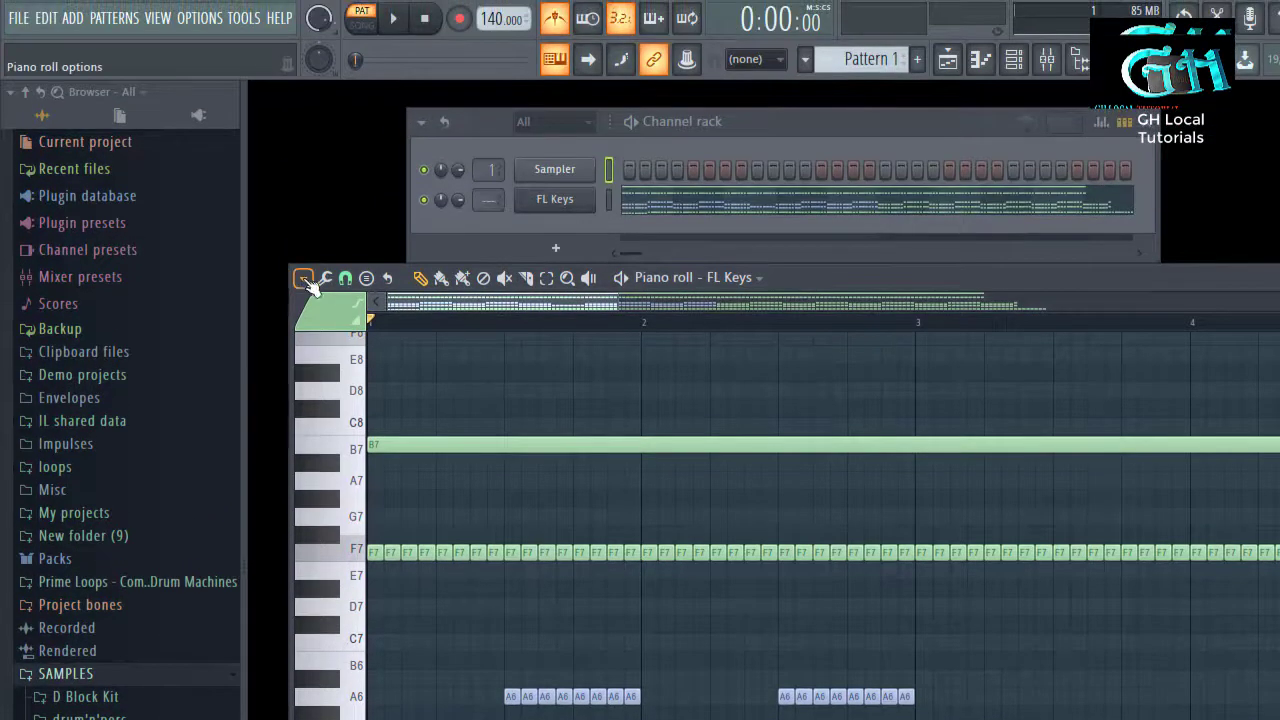
Review the Tools commands and examine the chopped F7 notes of bar 1 closely
click(306, 280)
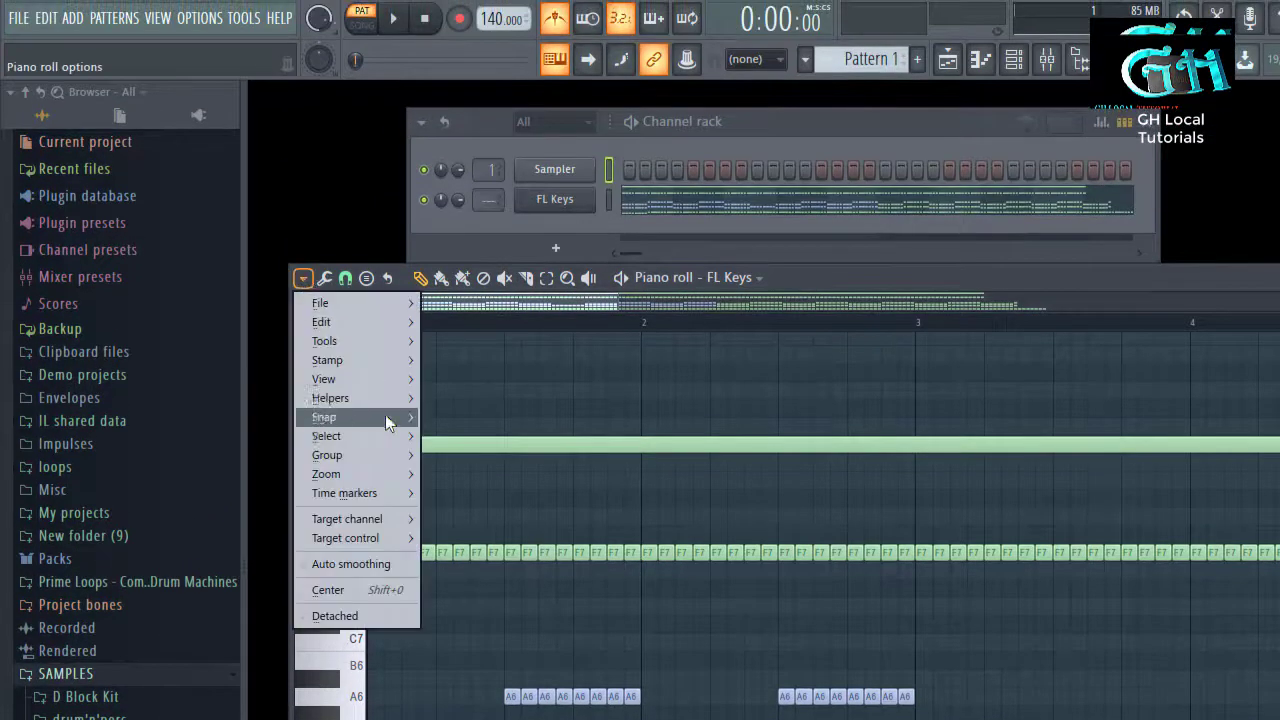
mouse_move(376, 340)
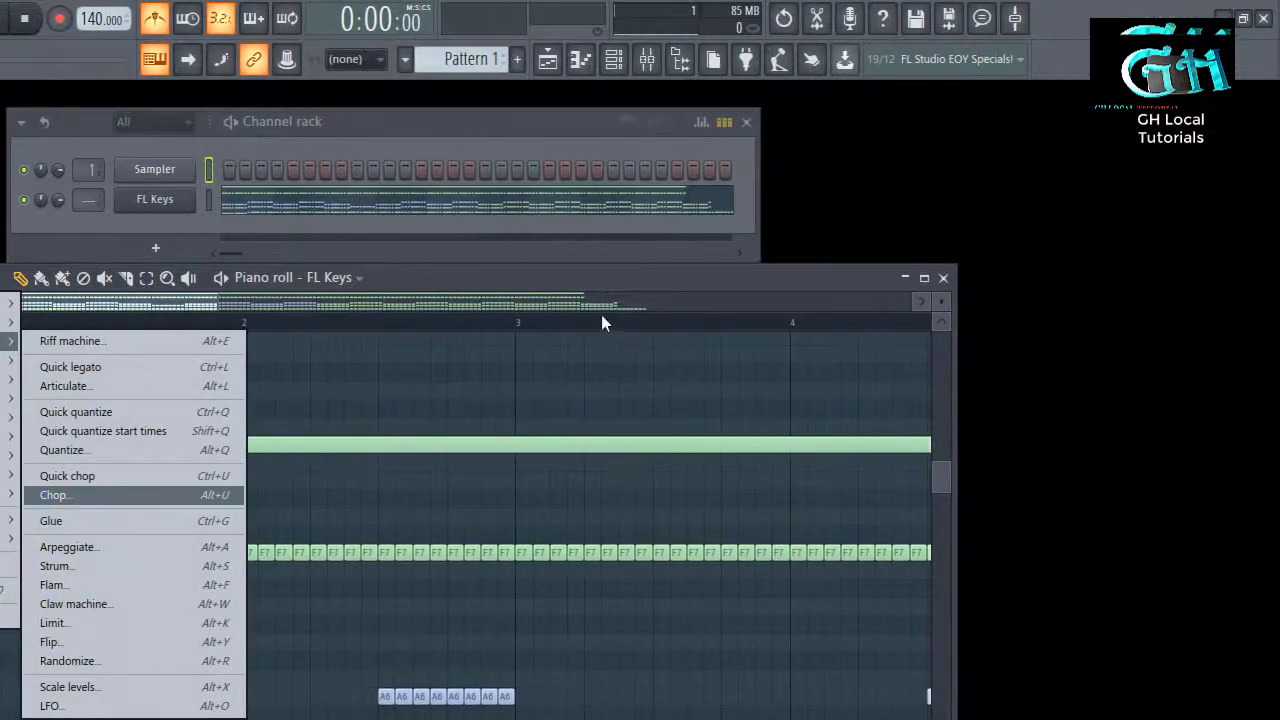
click(1009, 277)
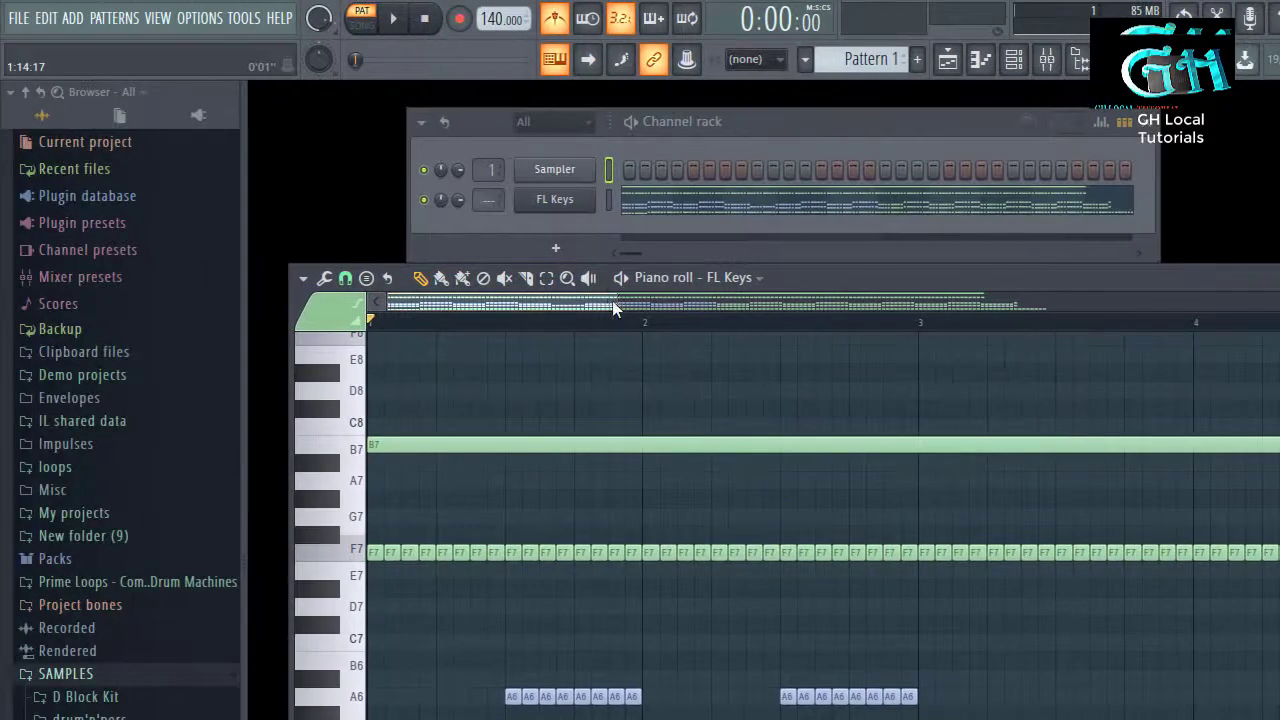
drag(217, 302, 530, 356)
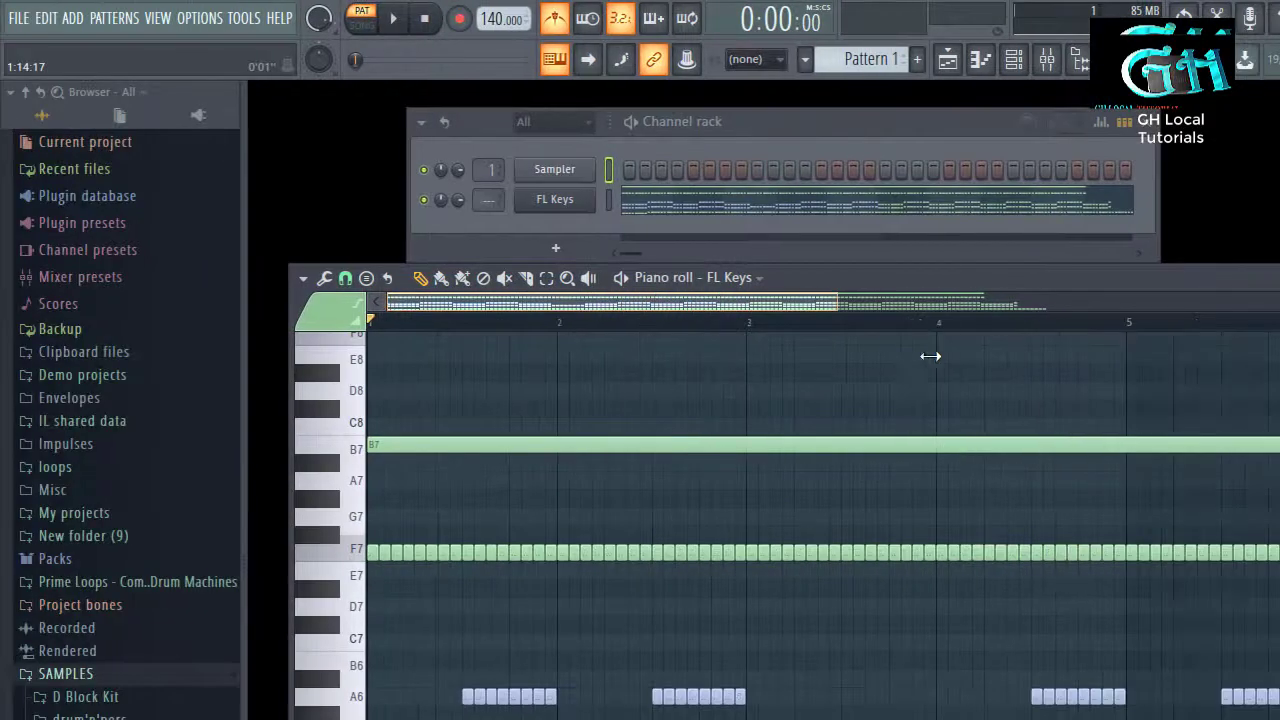
drag(930, 356, 386, 543)
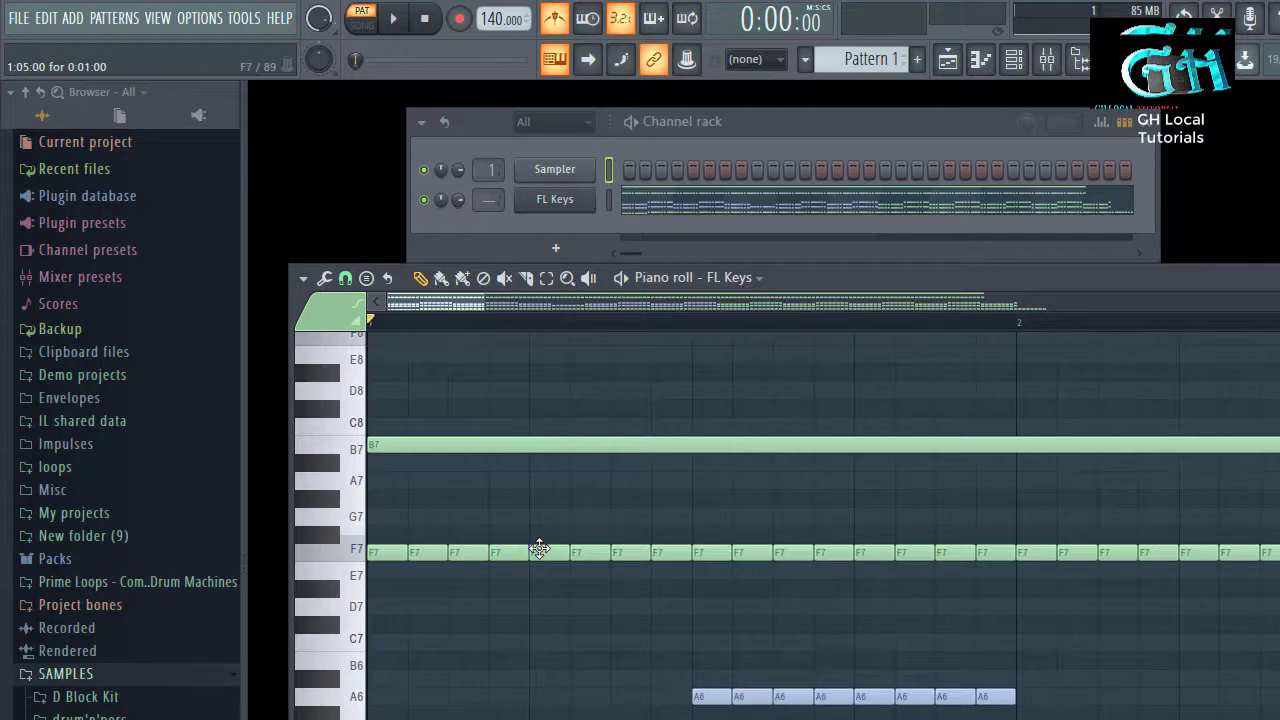
key(ctrl+a)
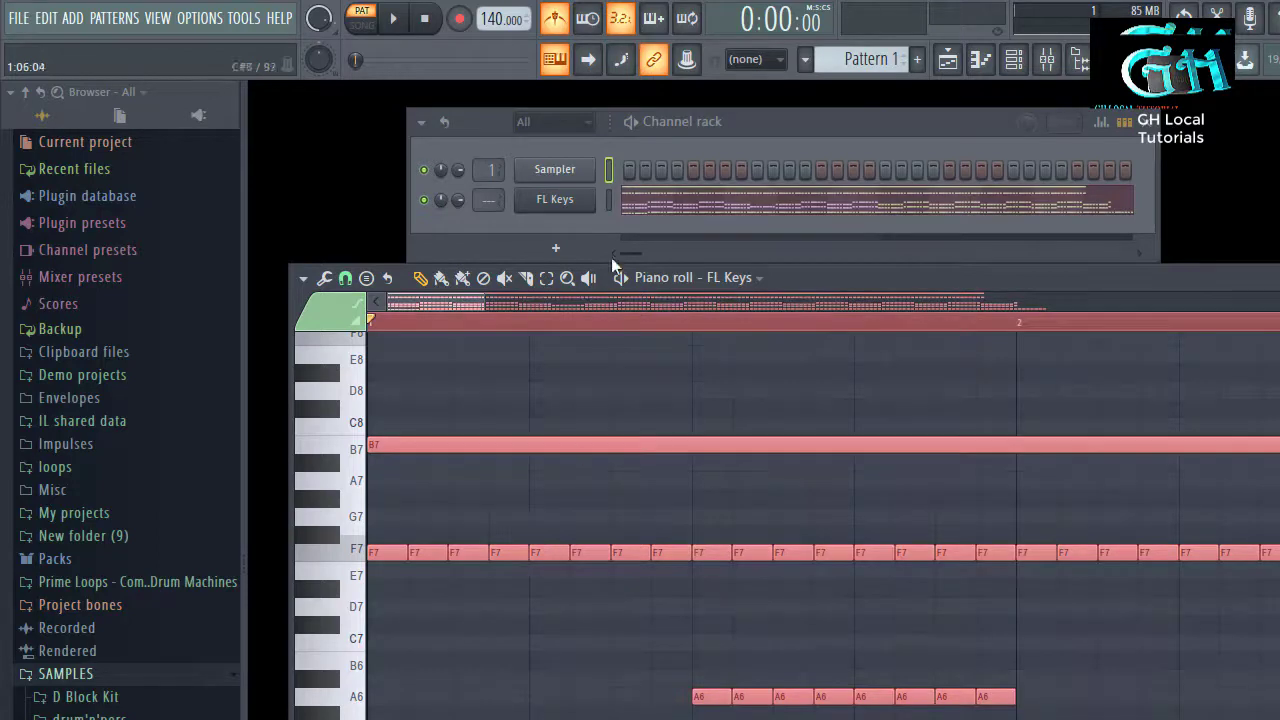
click(303, 279)
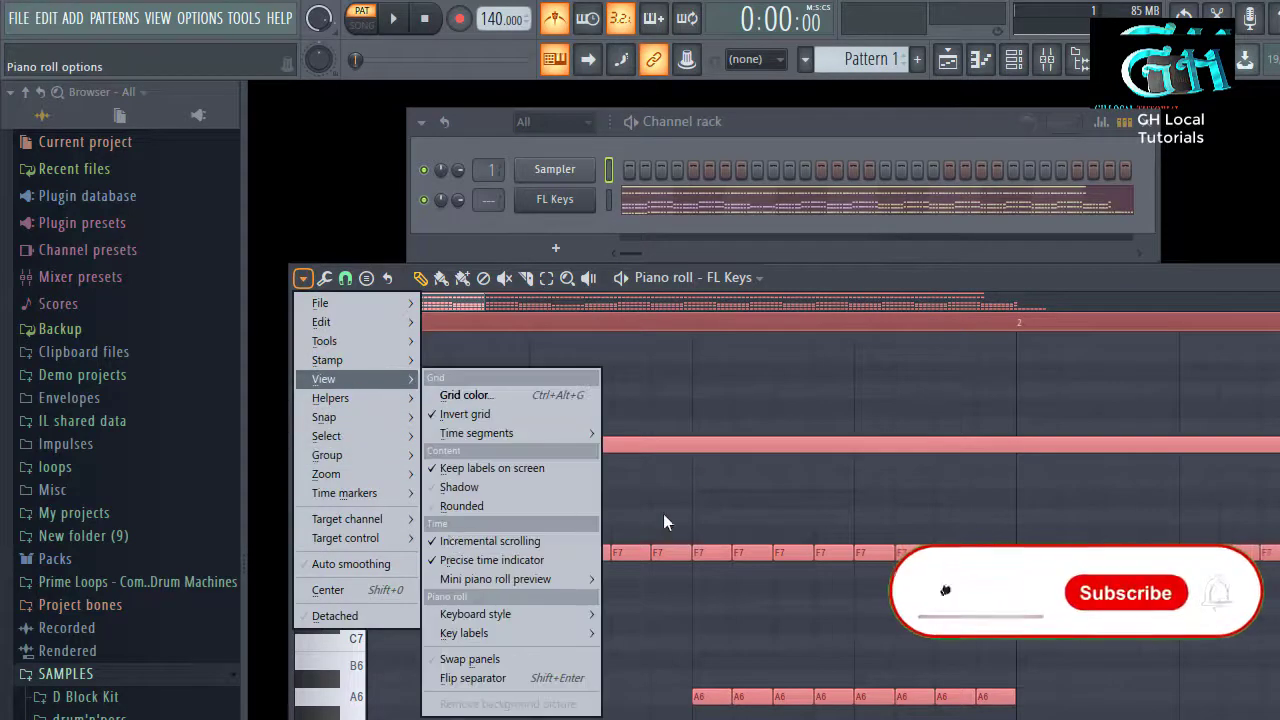
click(675, 401)
right_click(714, 391)
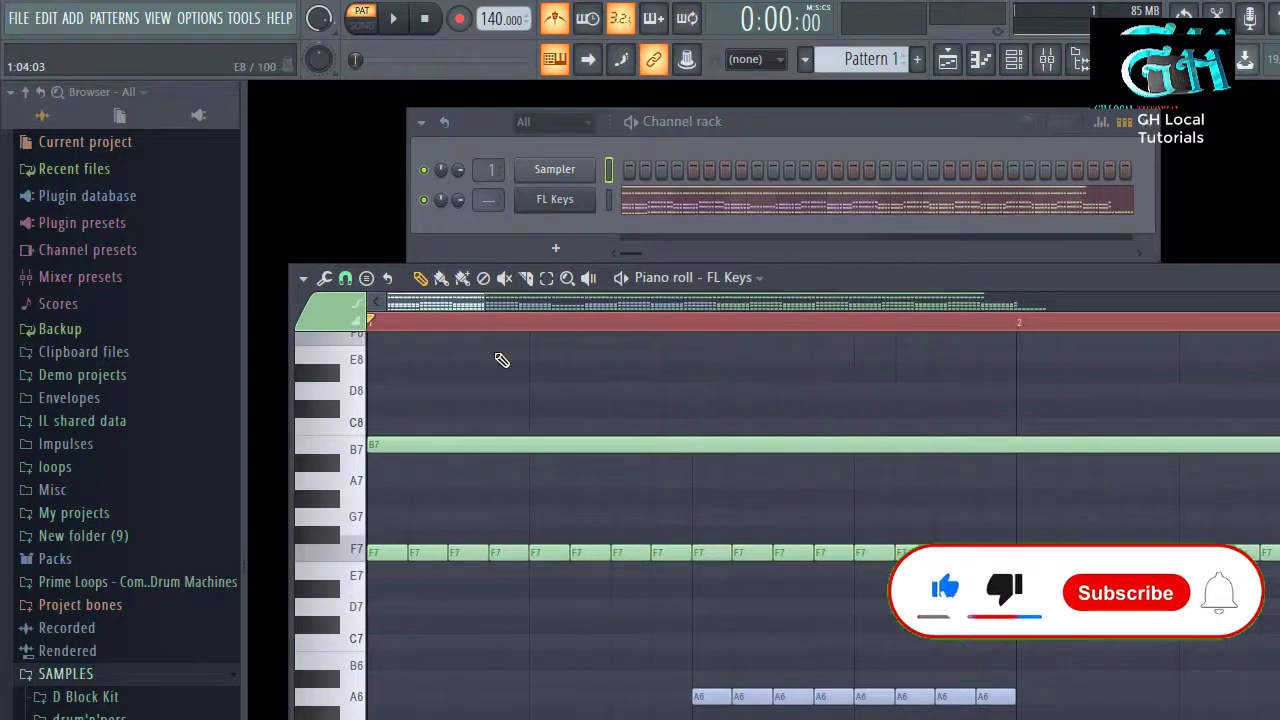
Glue the chopped E6 to A6 notes between about bar 2 and bar 4 back together
drag(481, 308, 1057, 289)
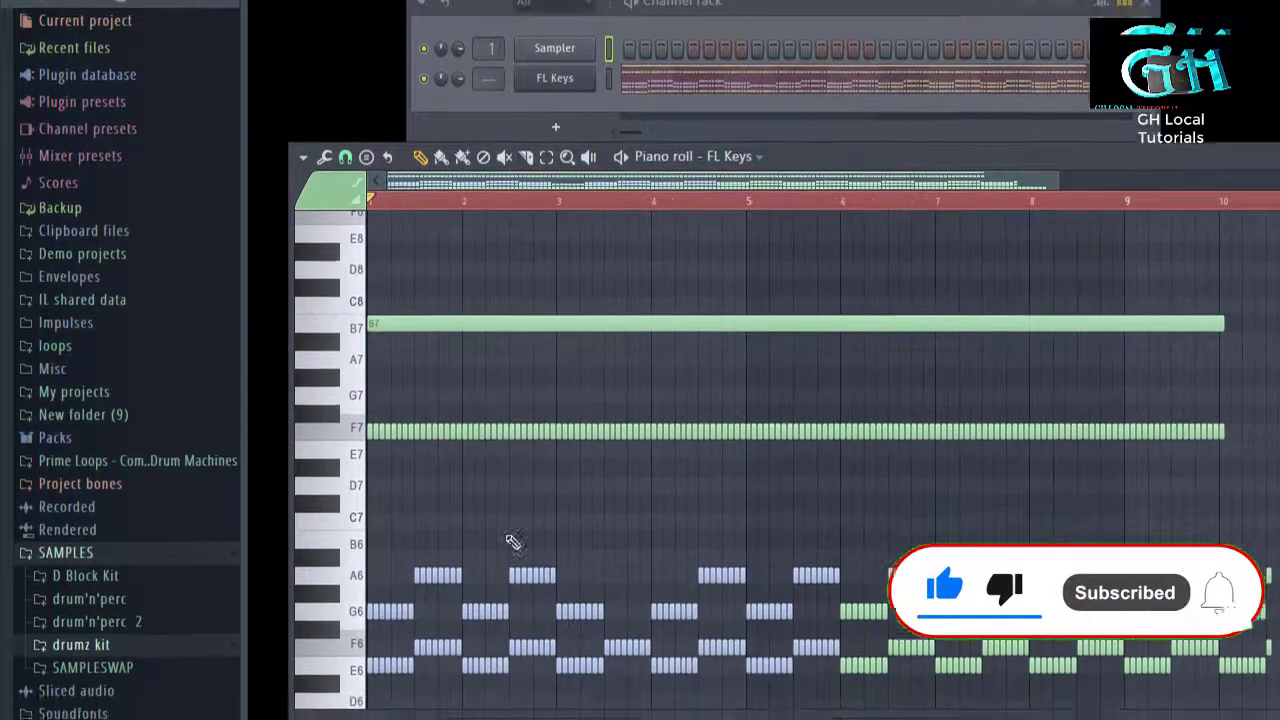
drag(497, 357, 672, 515)
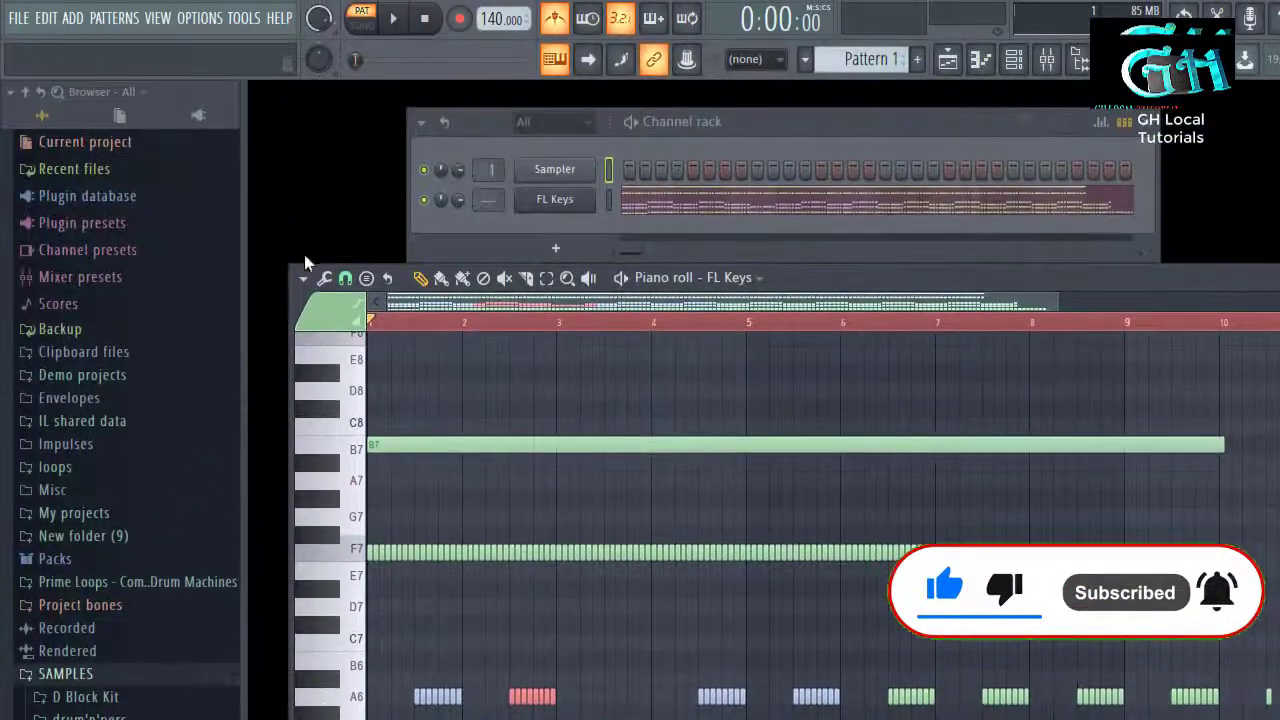
click(302, 278)
mouse_move(348, 340)
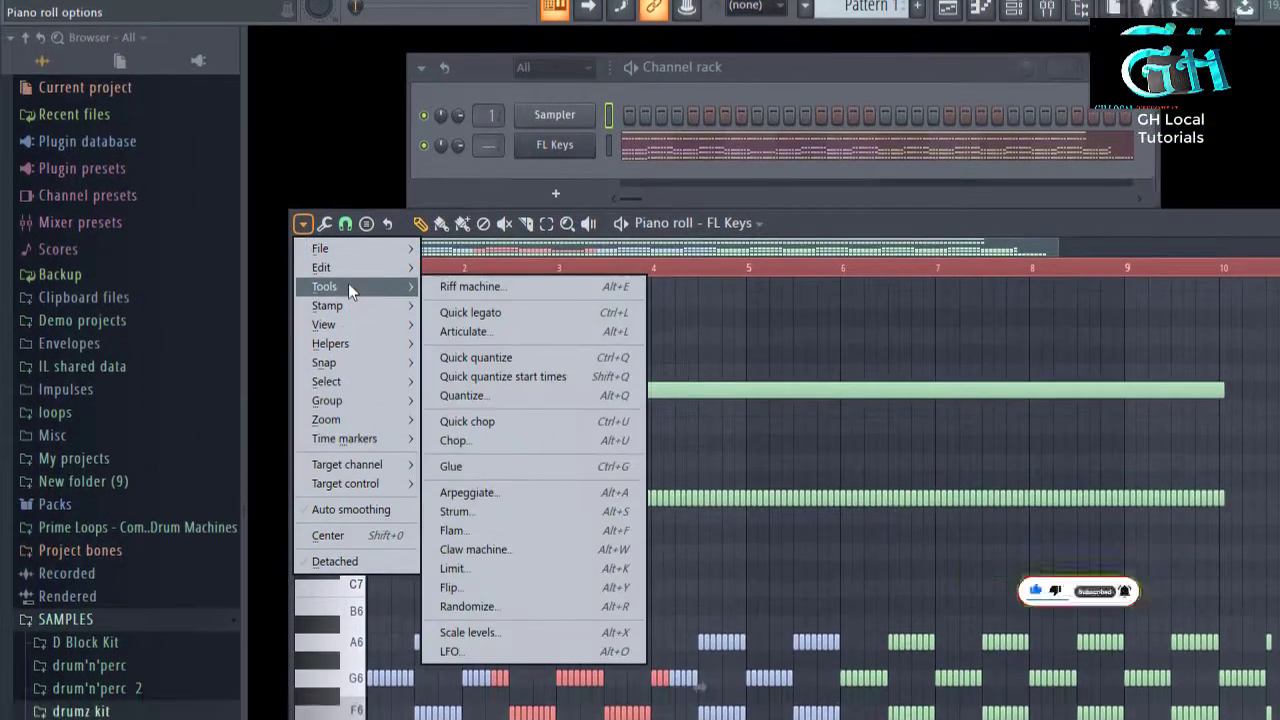
click(486, 411)
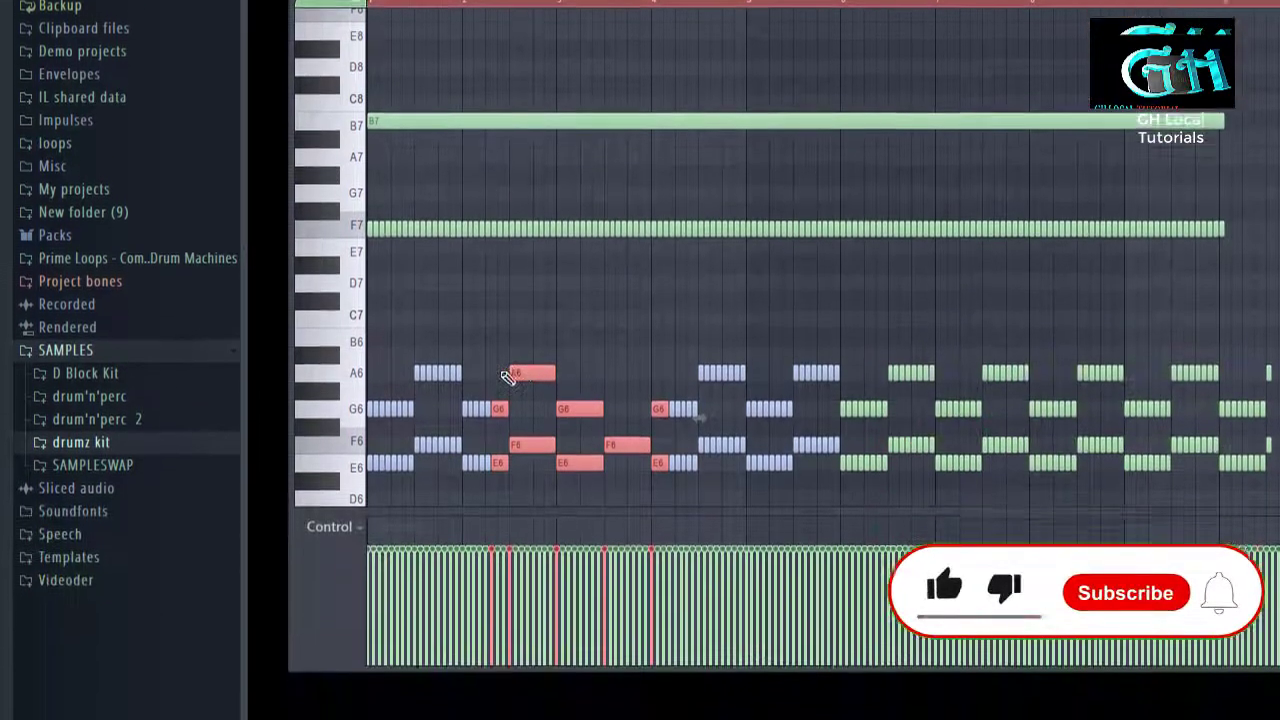
Move the glued notes up three semitones and add a long C#7 note starting near the end of bar 3
drag(531, 370, 542, 312)
click(630, 299)
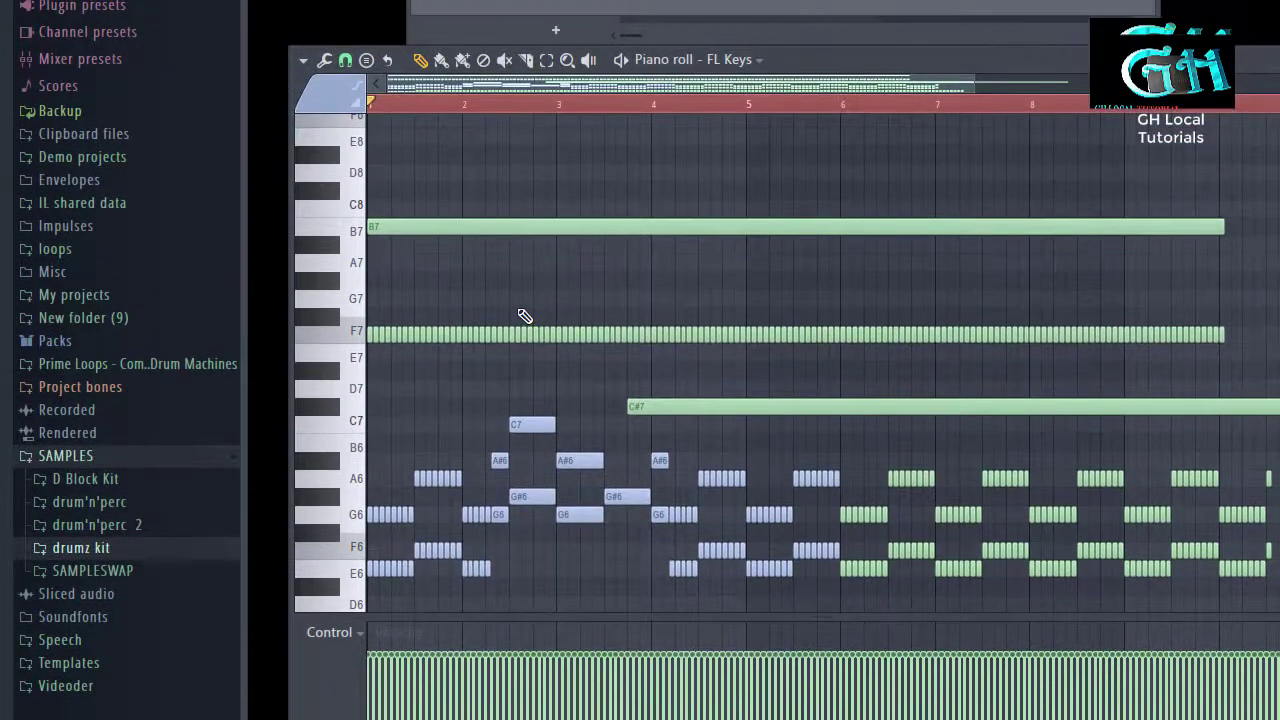
Glue the chopped F7 notes from the middle of bar 2 to early bar 5 into one note
drag(518, 200, 762, 262)
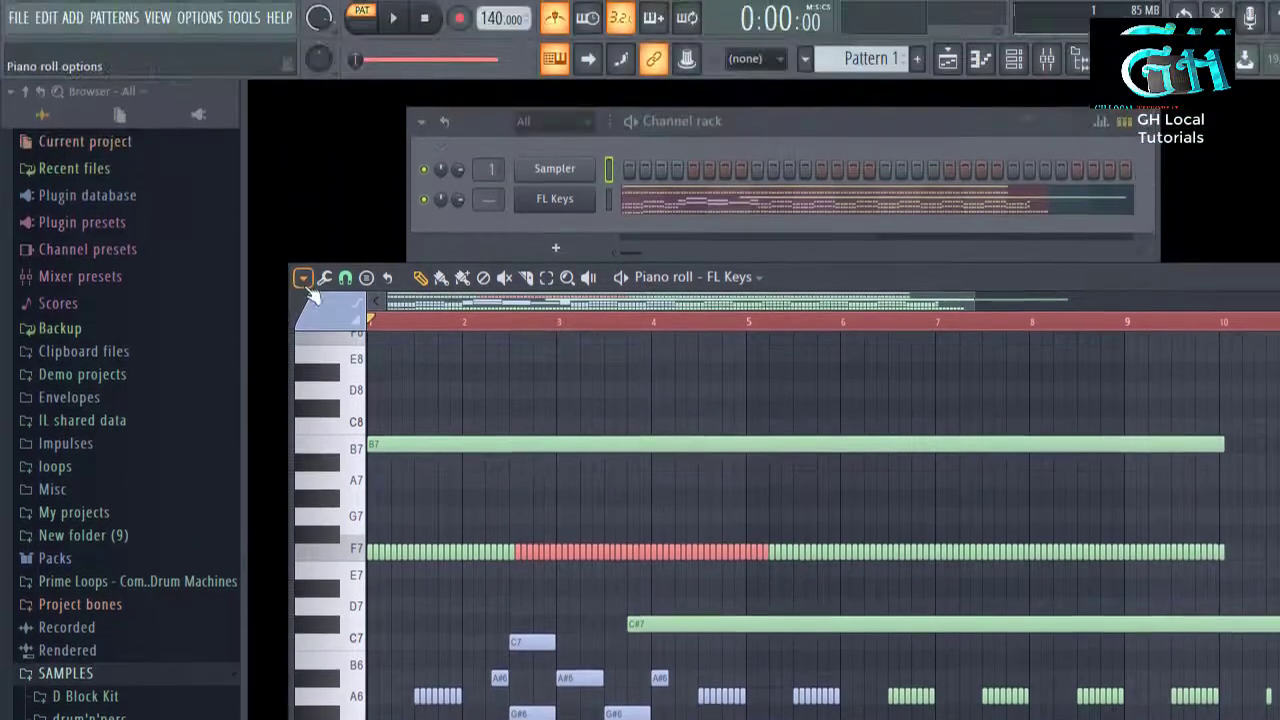
click(303, 60)
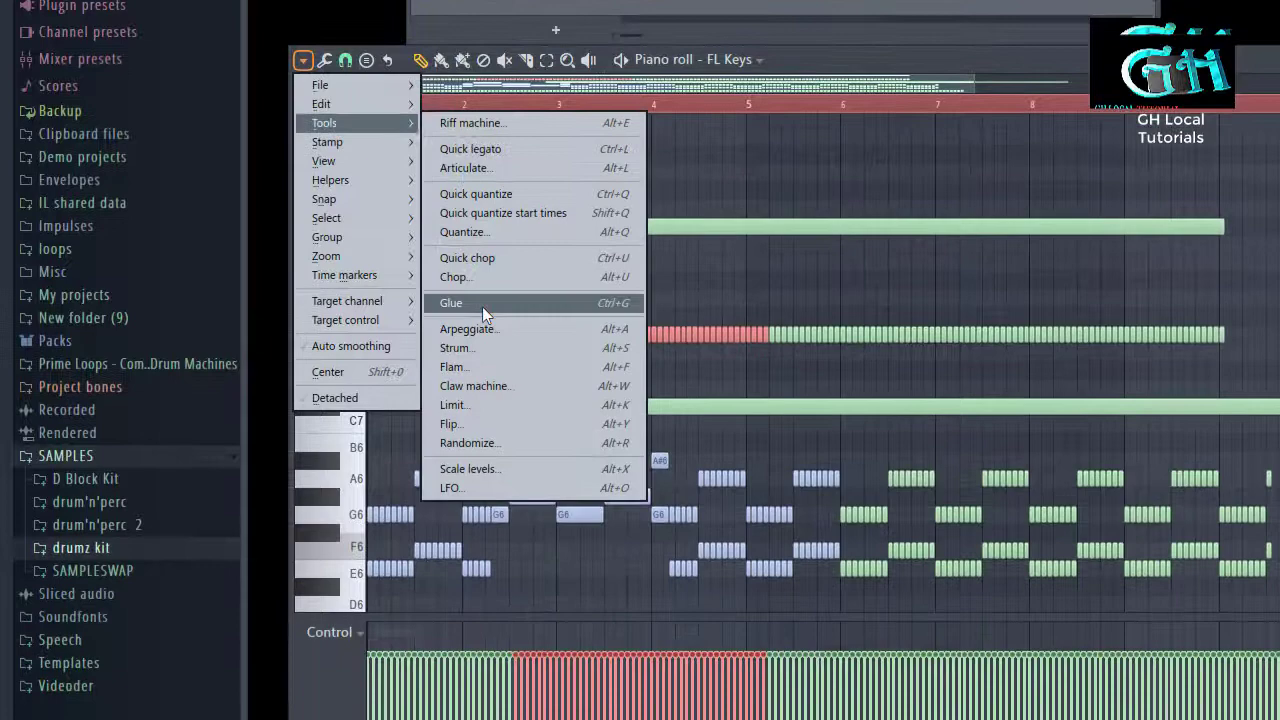
click(482, 306)
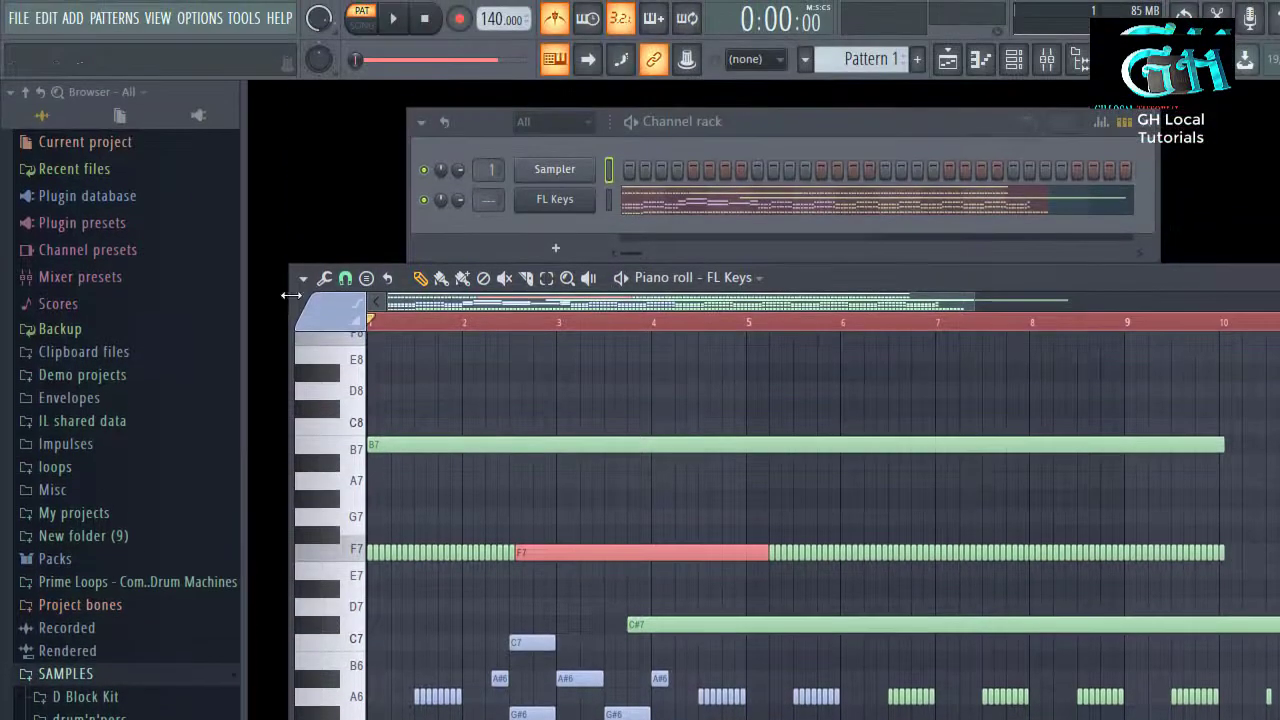
Review the remaining Tools commands and the chord and scale choices among the Stamp options
click(305, 60)
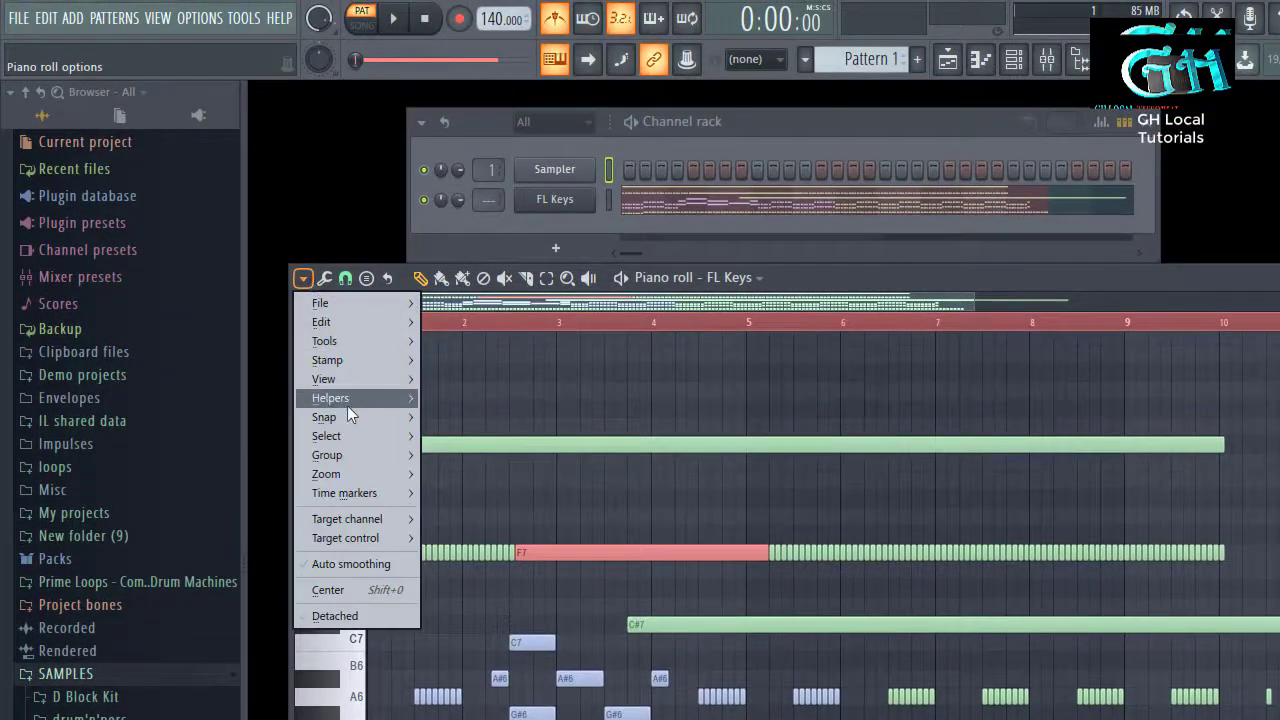
mouse_move(340, 341)
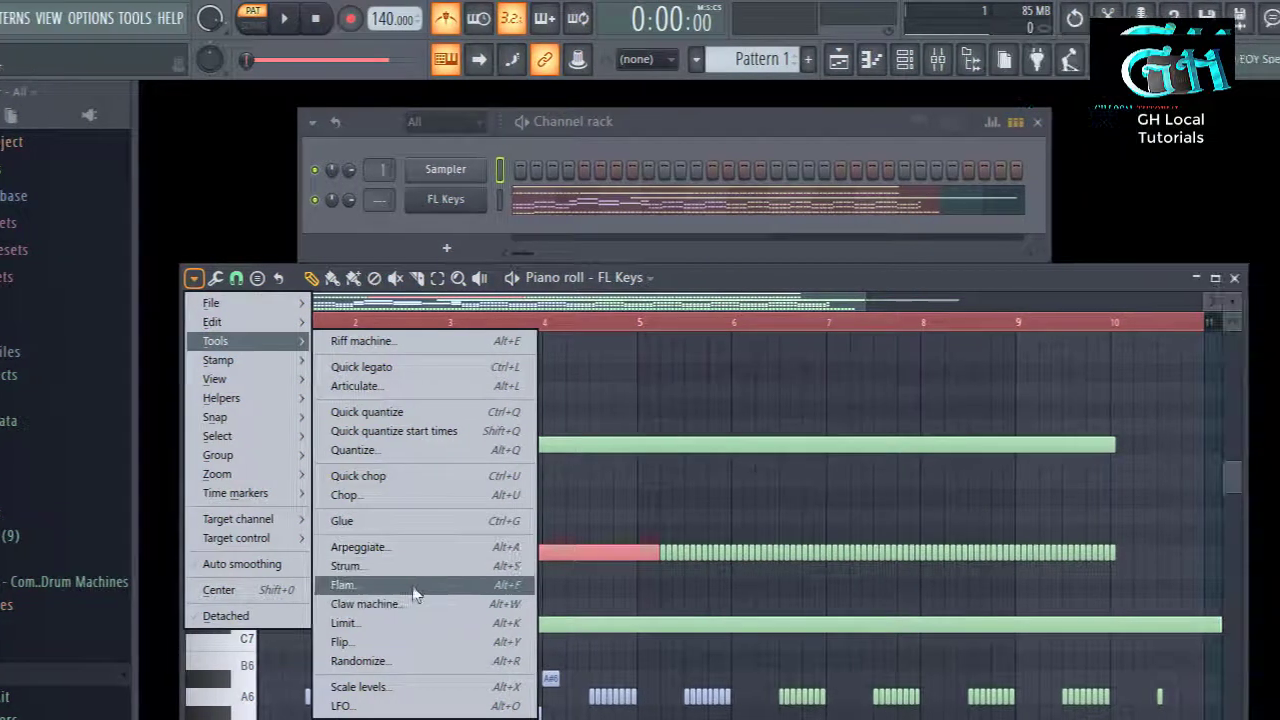
click(695, 281)
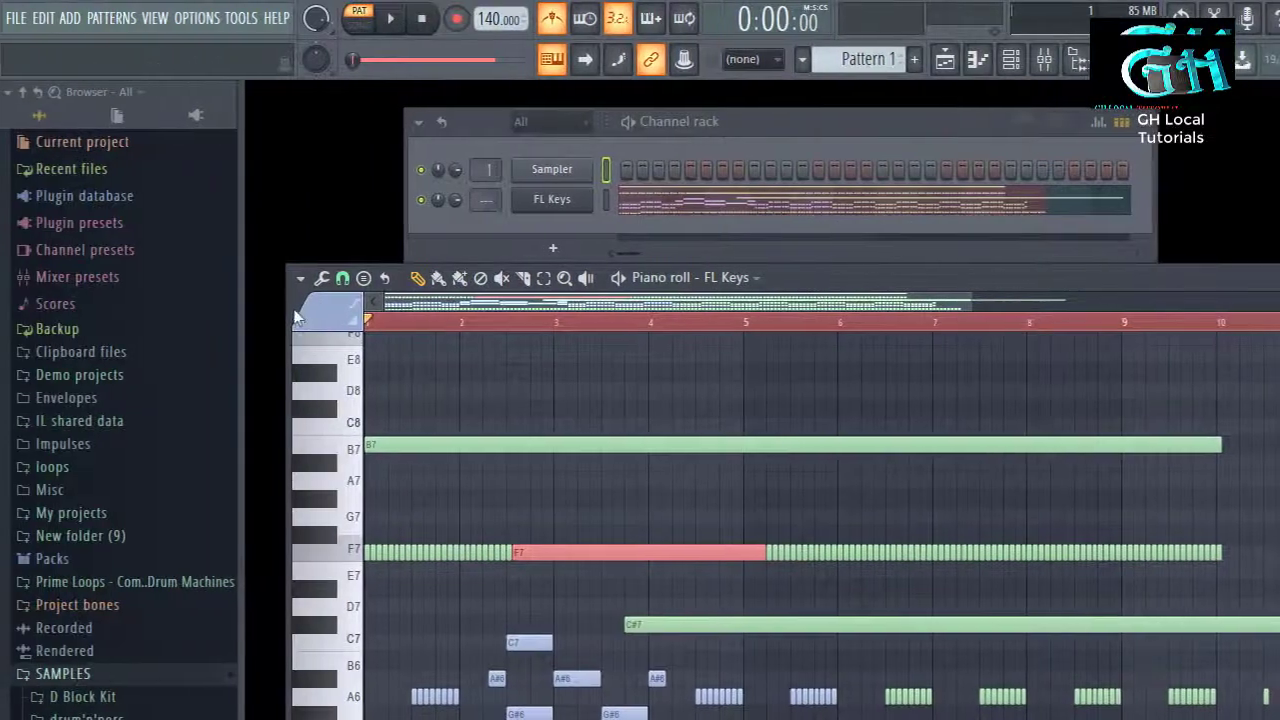
click(303, 280)
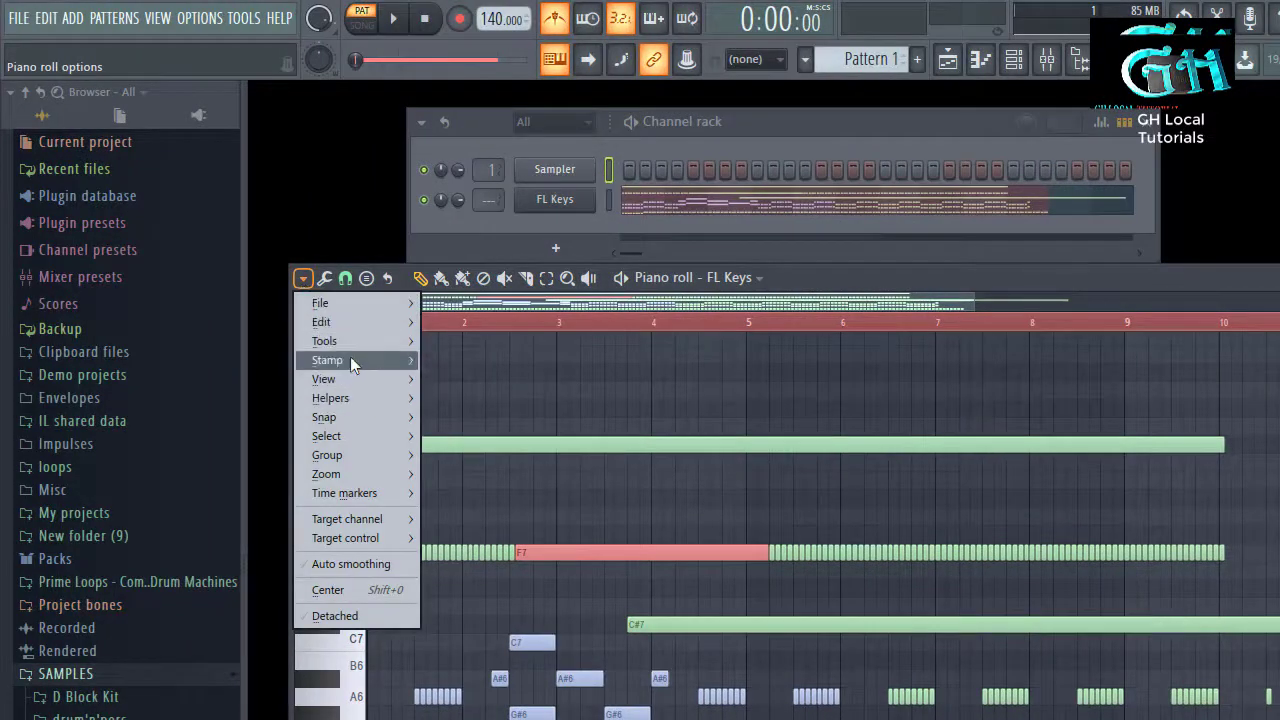
mouse_move(350, 360)
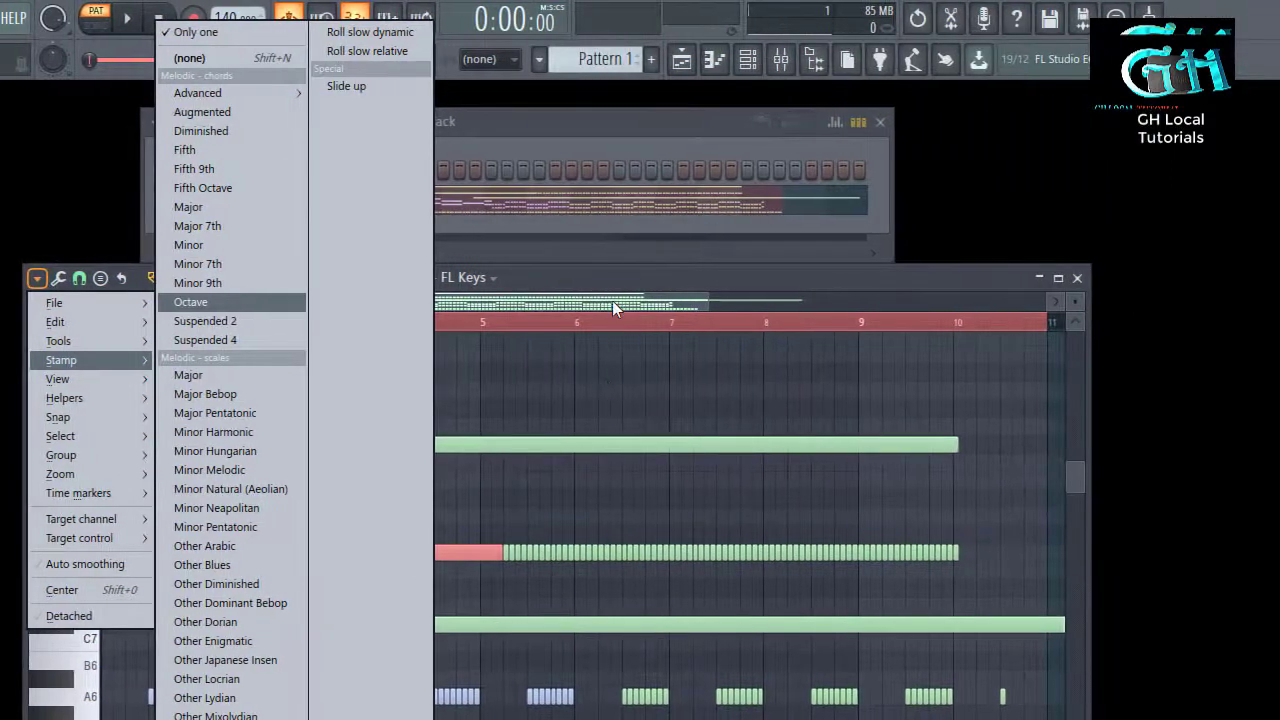
click(621, 277)
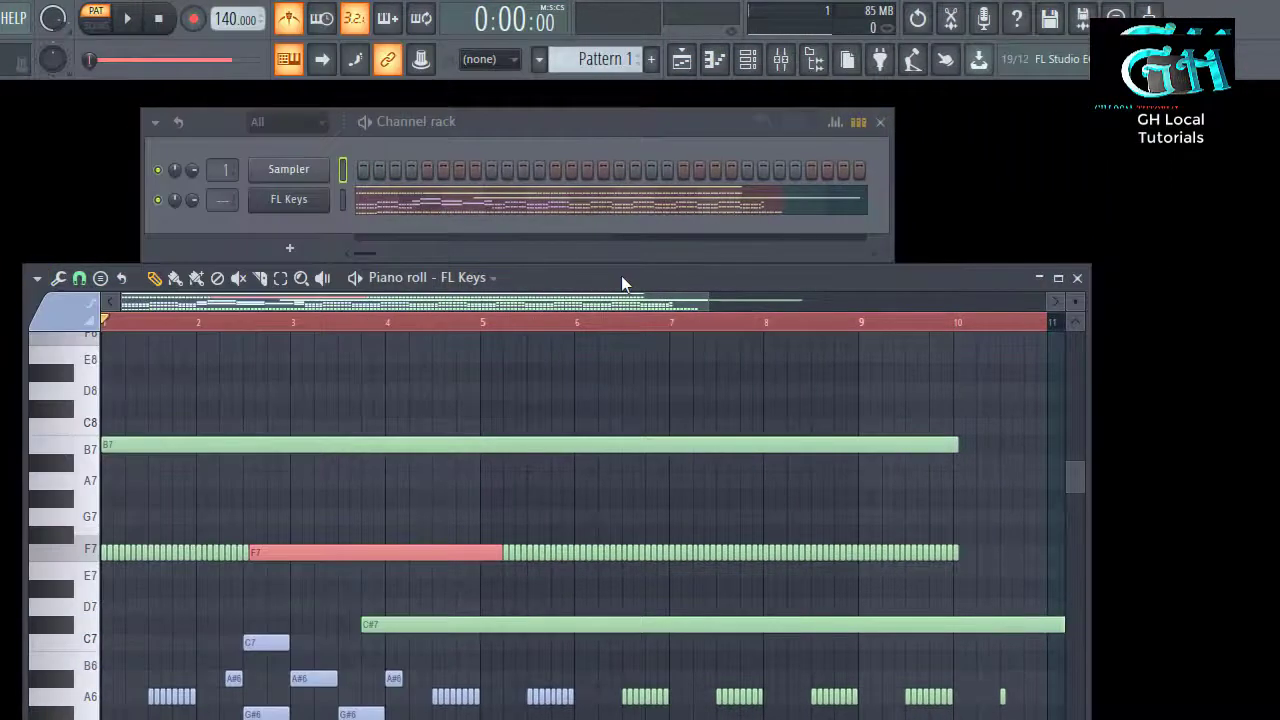
Delete all FL Keys notes and clear the time selection in the piano roll
key(ctrl+a)
key(Delete)
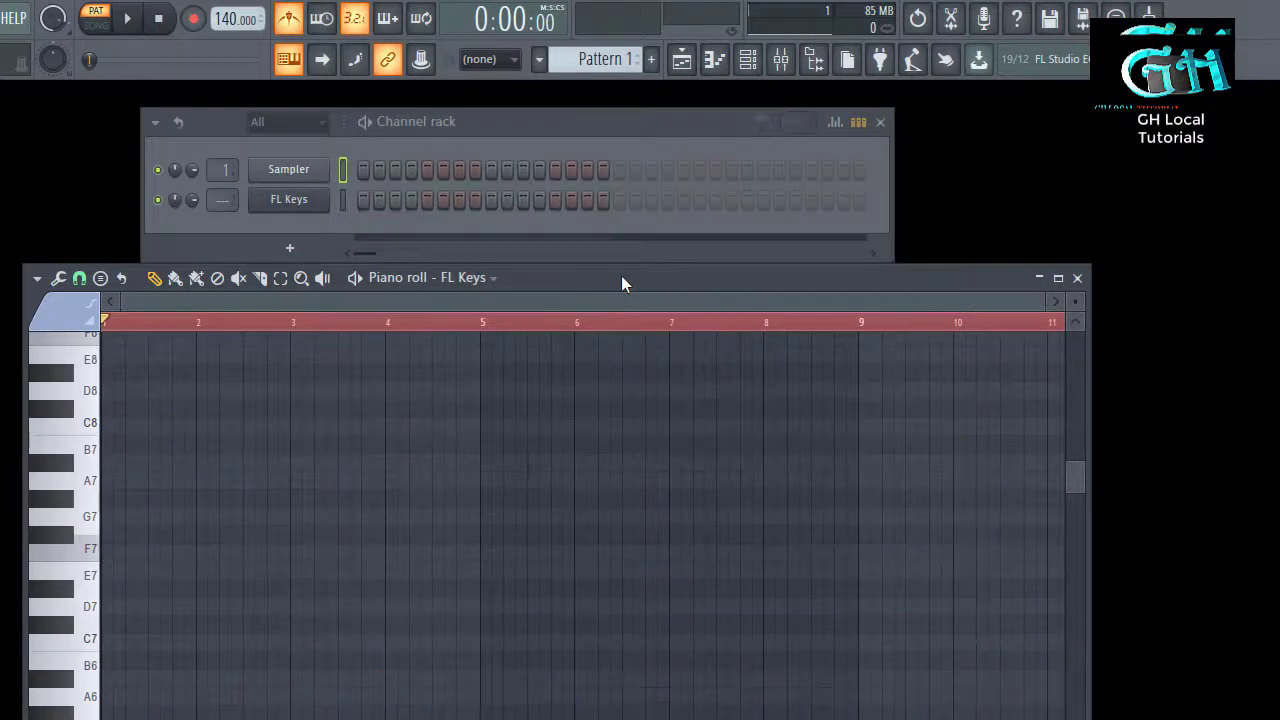
click(320, 372)
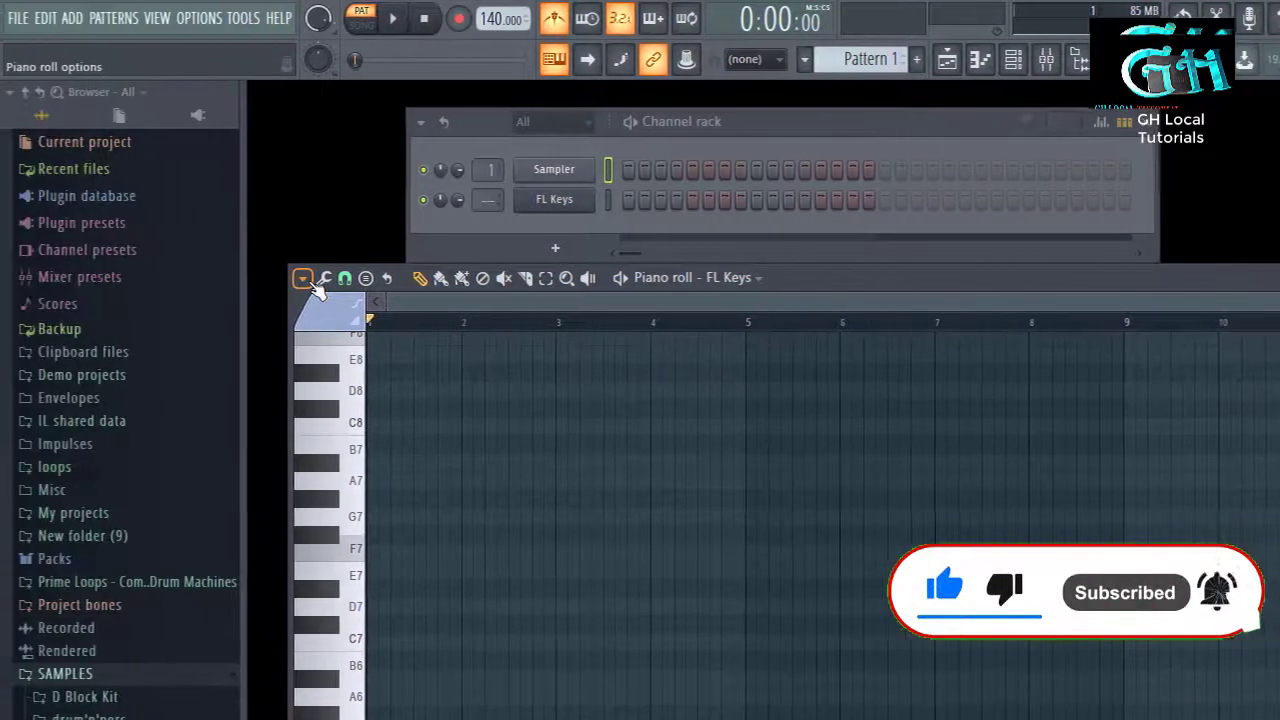
Stamp a Major chord rooted on C7 at the start of bar 1
click(152, 277)
mouse_move(378, 360)
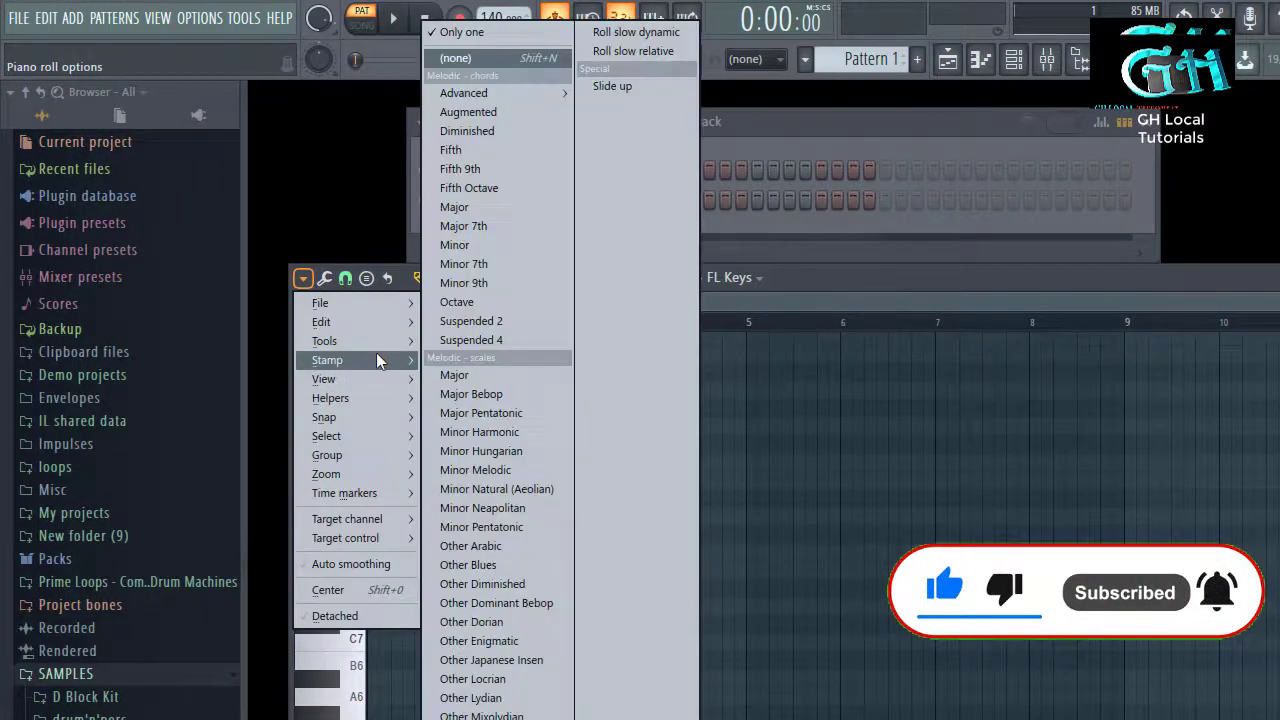
click(484, 207)
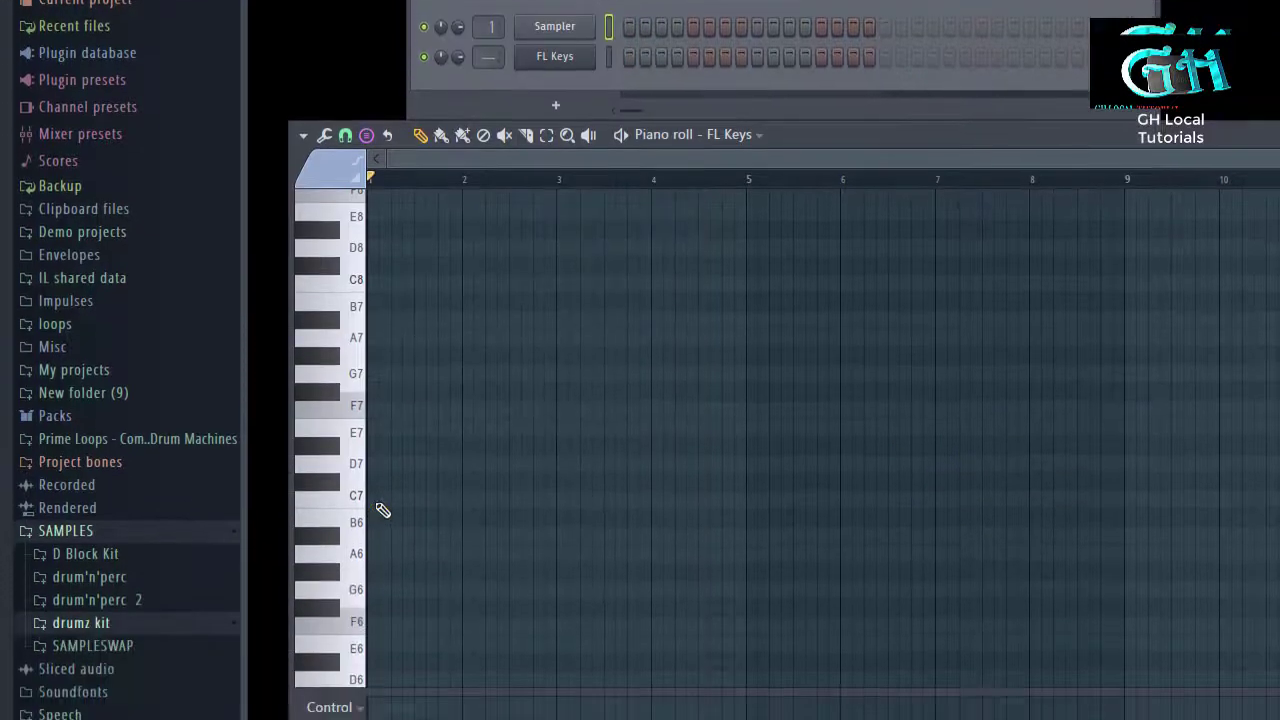
click(372, 496)
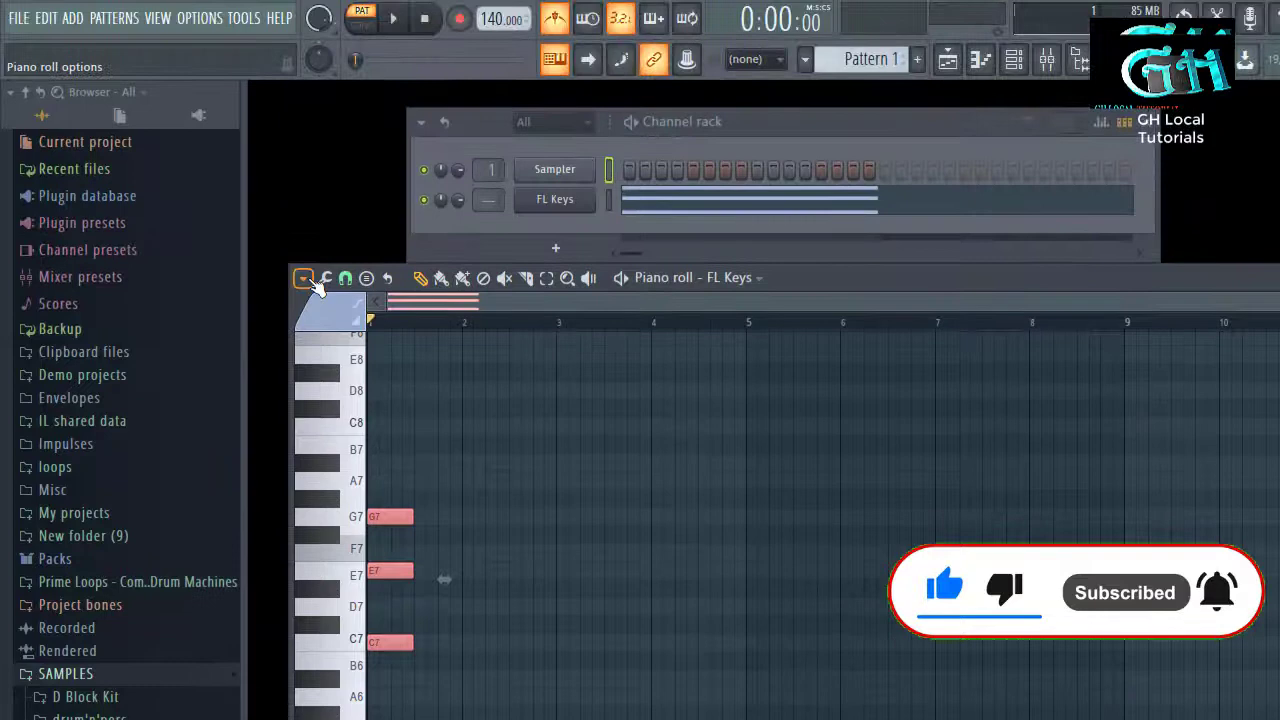
Stamp a Suspended 4 chord rooted on C7 just after the Major chord, in the second half of bar 1
click(306, 280)
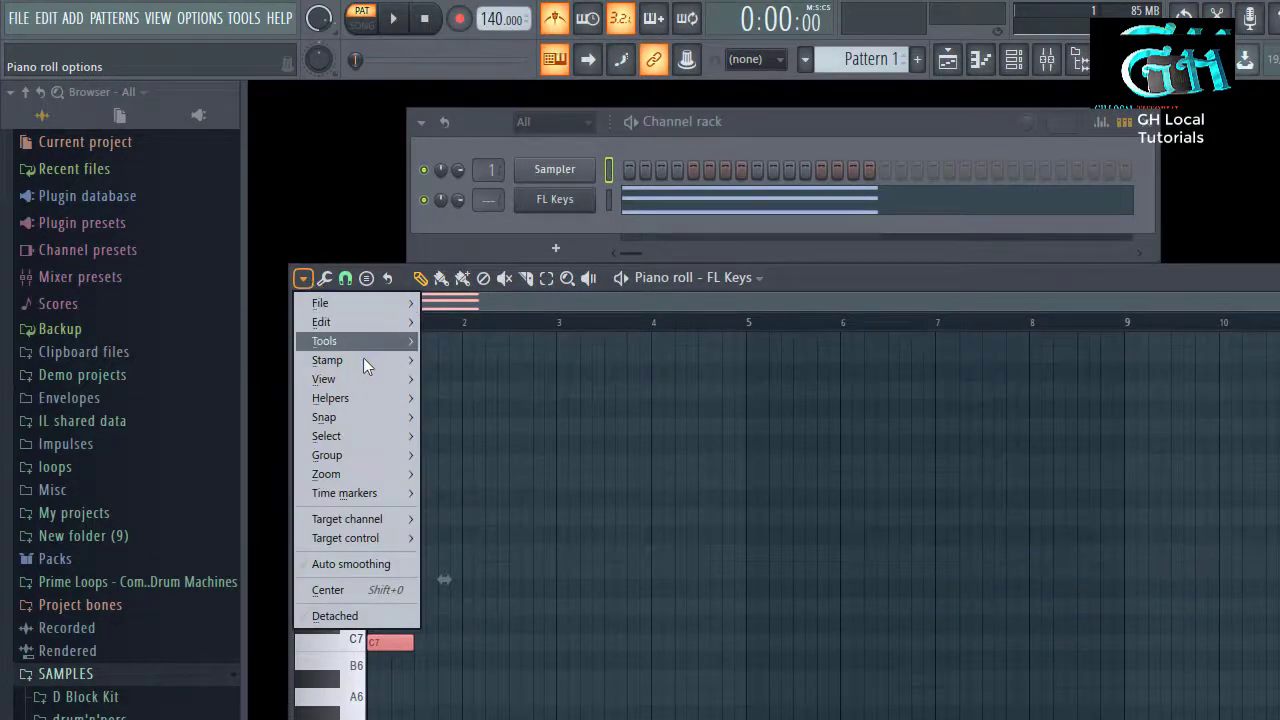
mouse_move(365, 359)
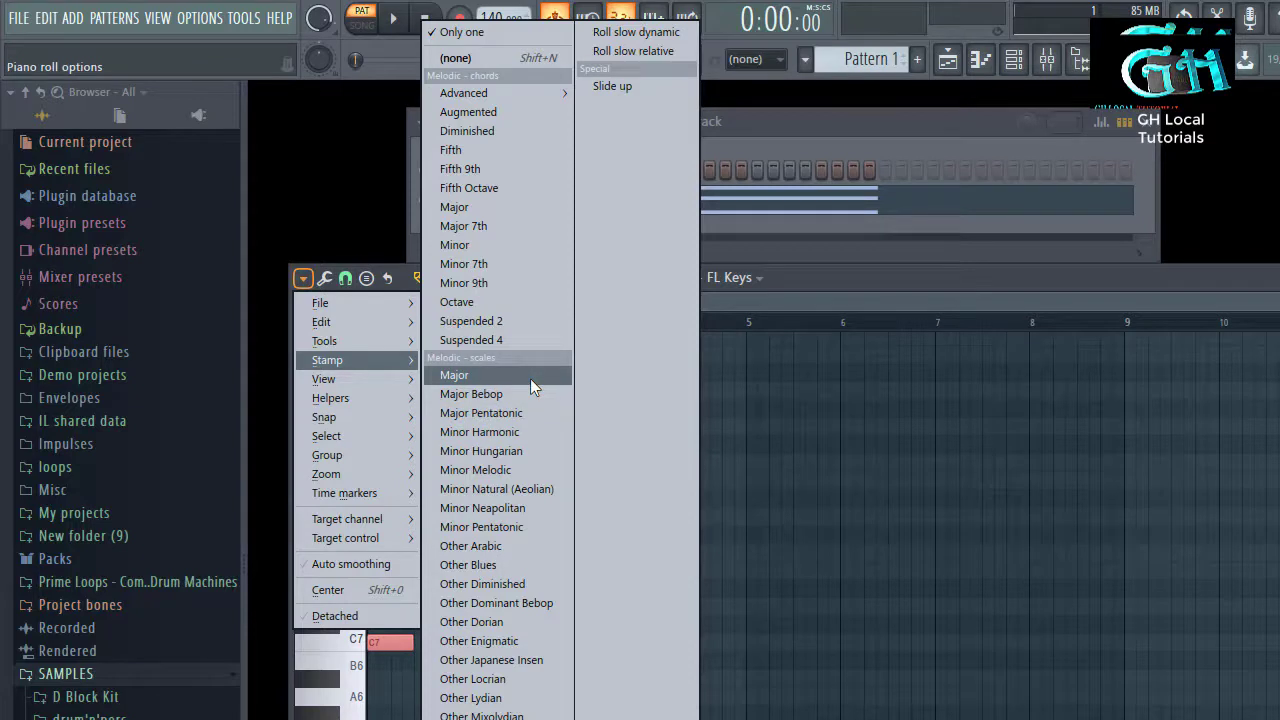
click(491, 343)
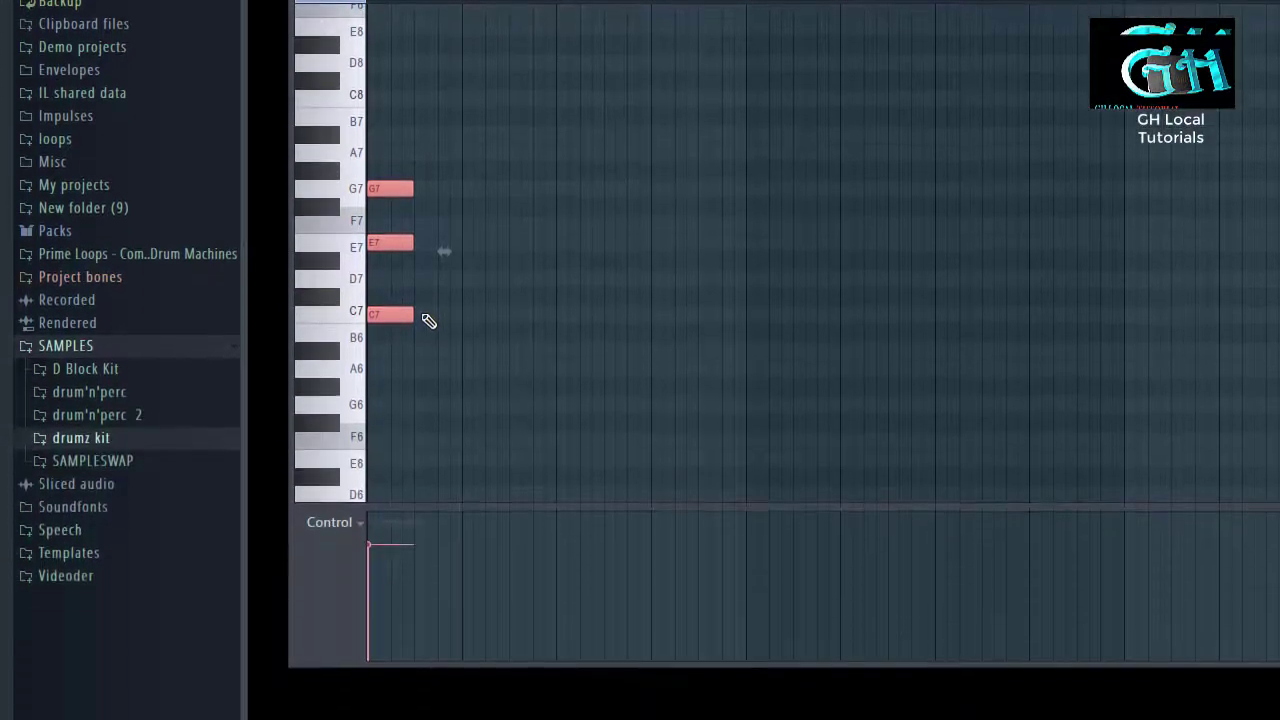
click(422, 641)
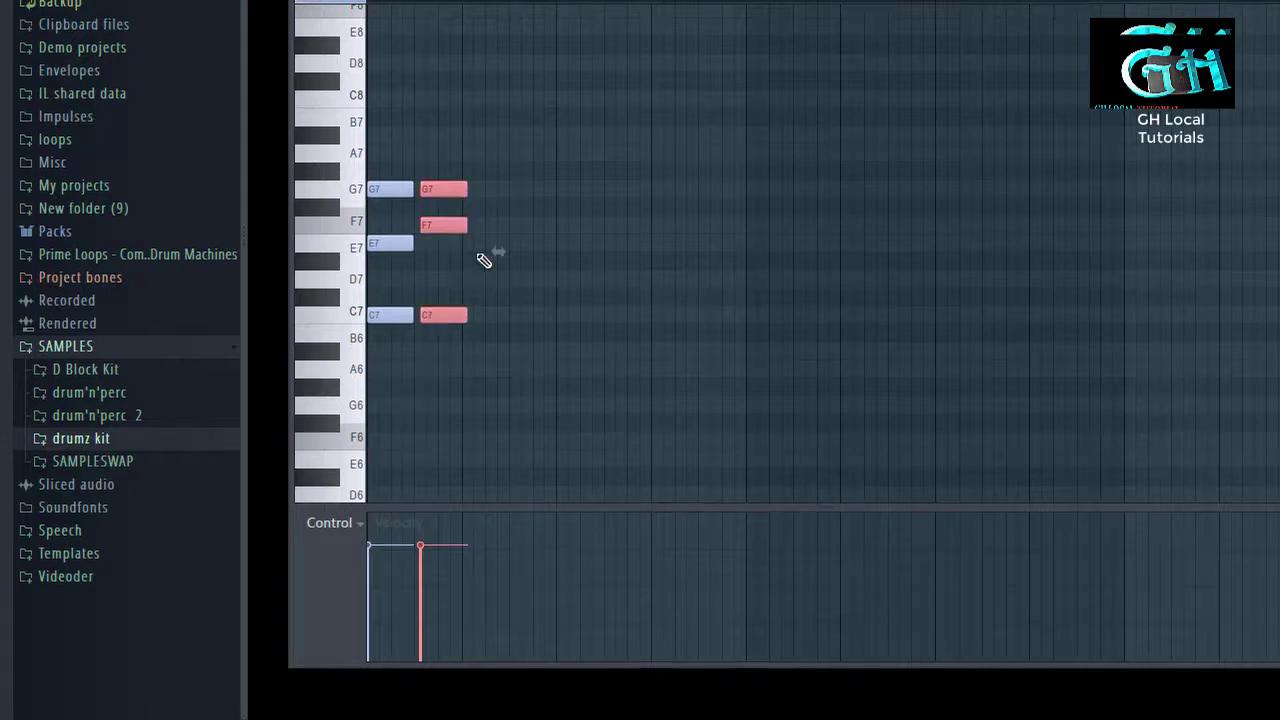
Select both stamped chords in bar 1 and delete all their notes
ctrl+click(402, 184)
drag(380, 366, 518, 598)
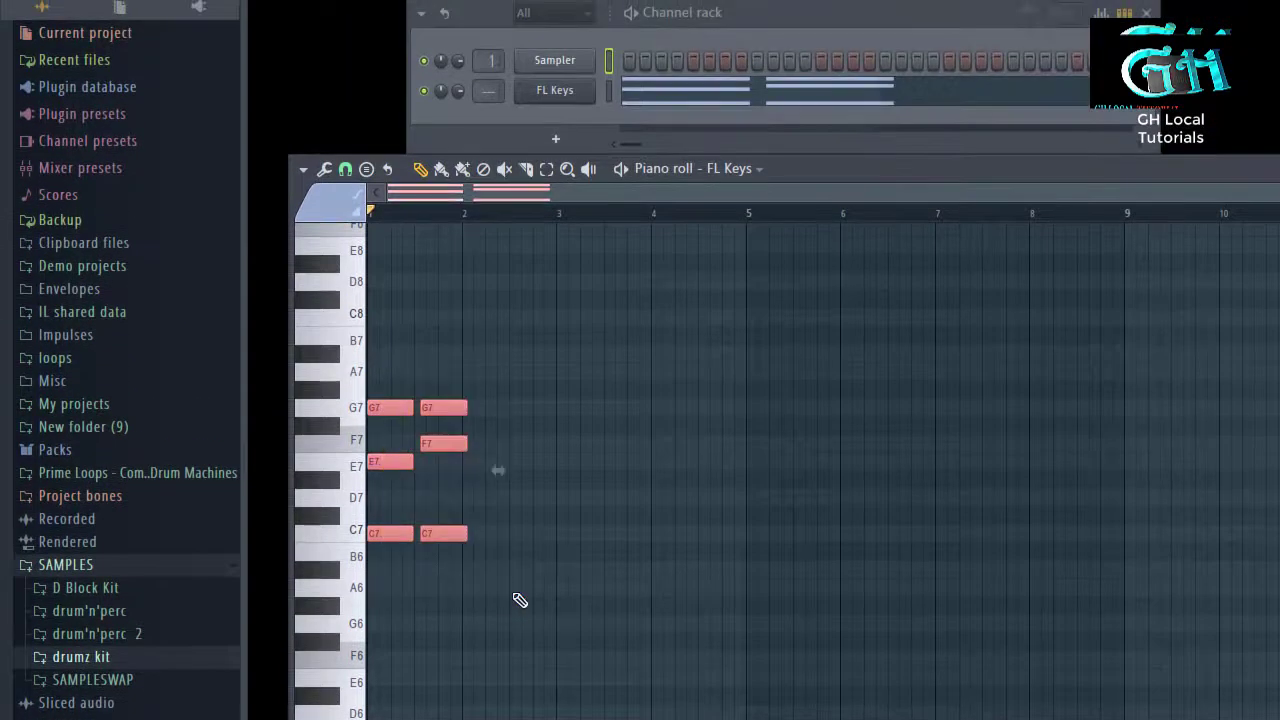
key(Delete)
Stamp a Major scale rooted on C7 at the start of bar 1 and lengthen its notes to early bar 5
click(305, 280)
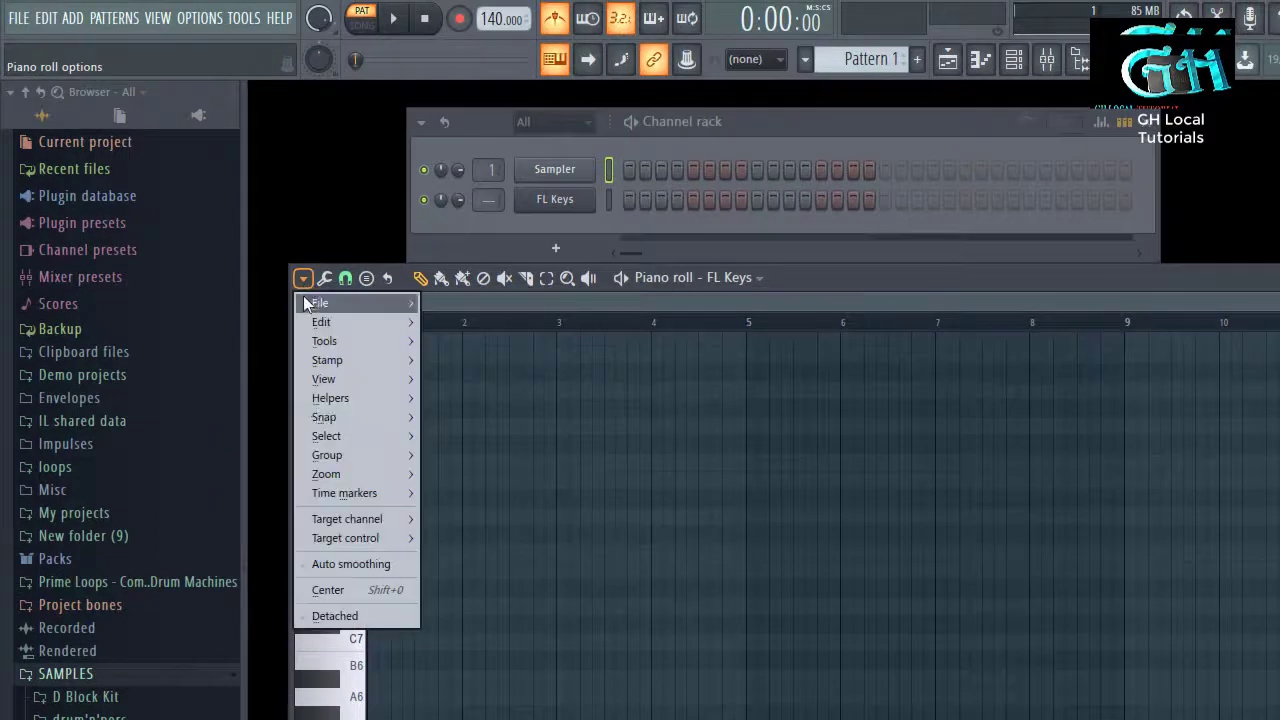
mouse_move(353, 360)
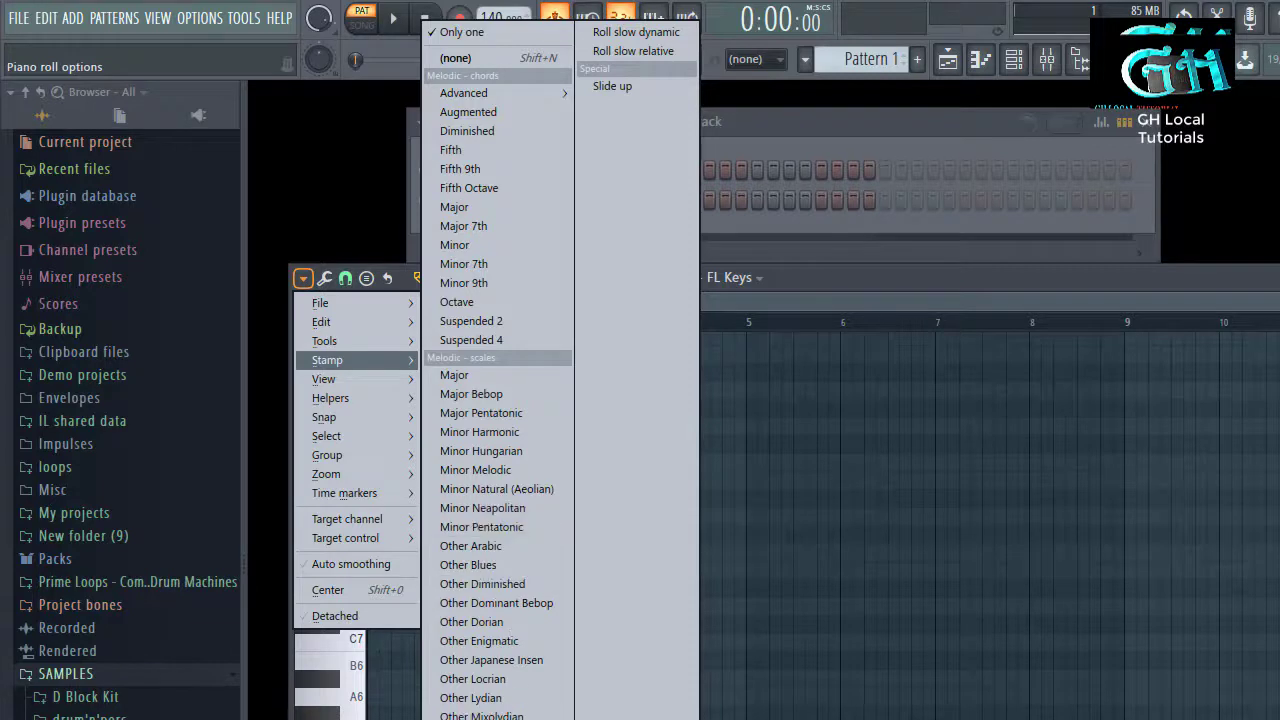
click(489, 379)
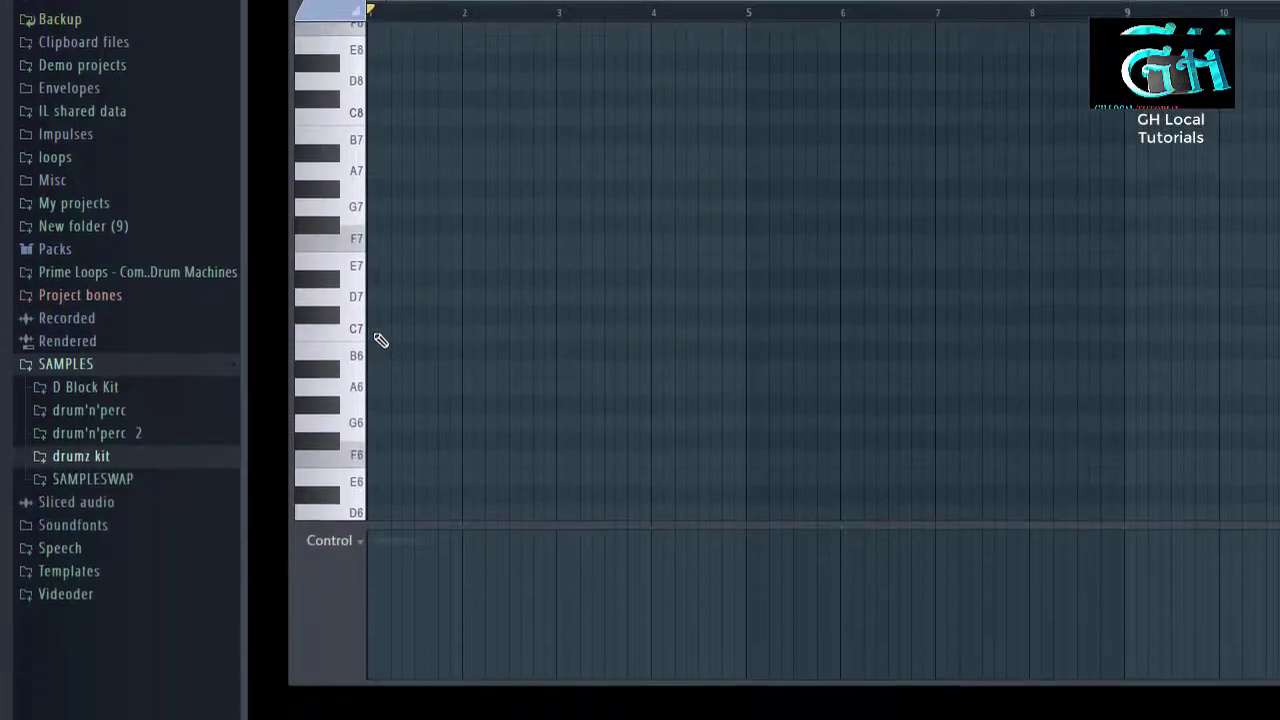
click(378, 332)
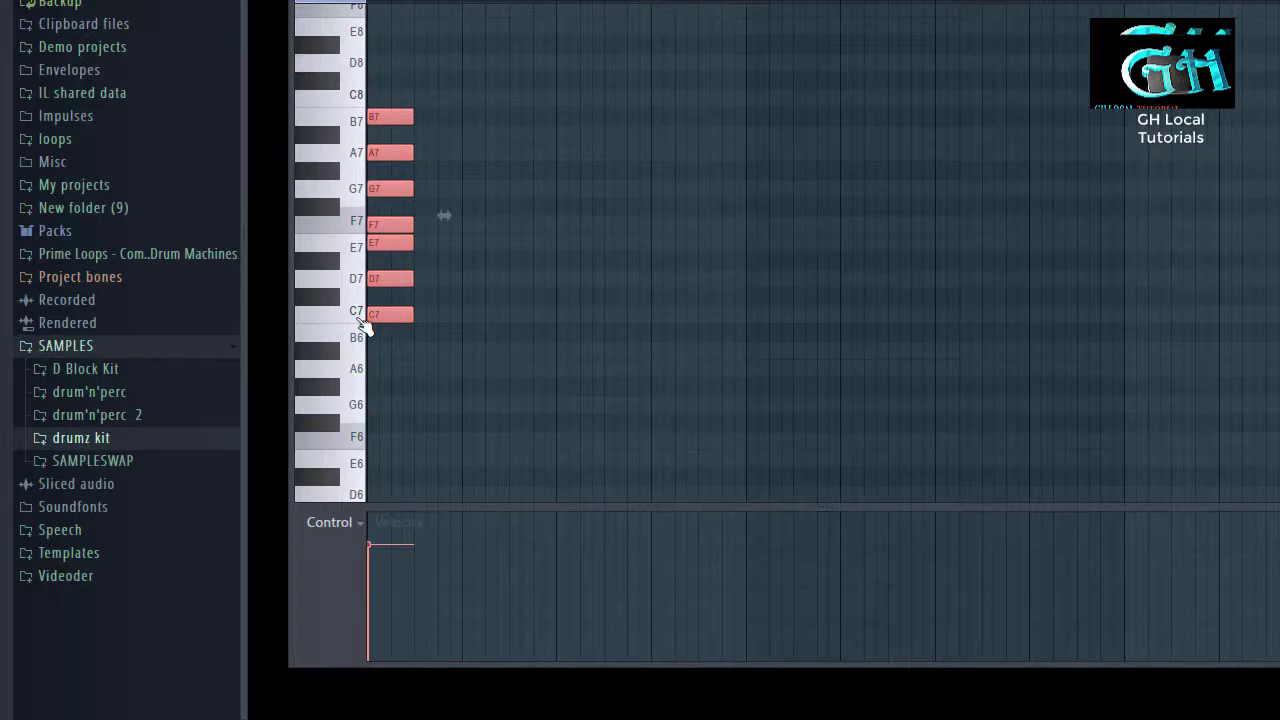
drag(411, 122, 541, 125)
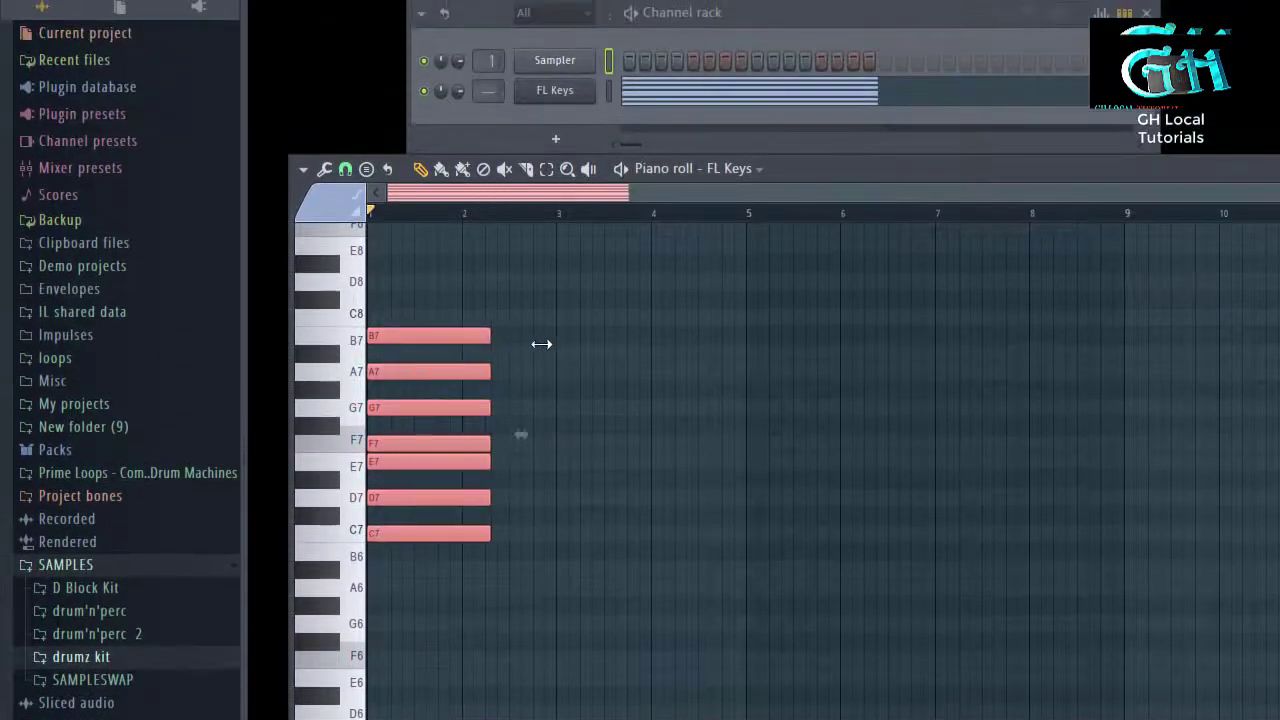
drag(541, 344, 830, 344)
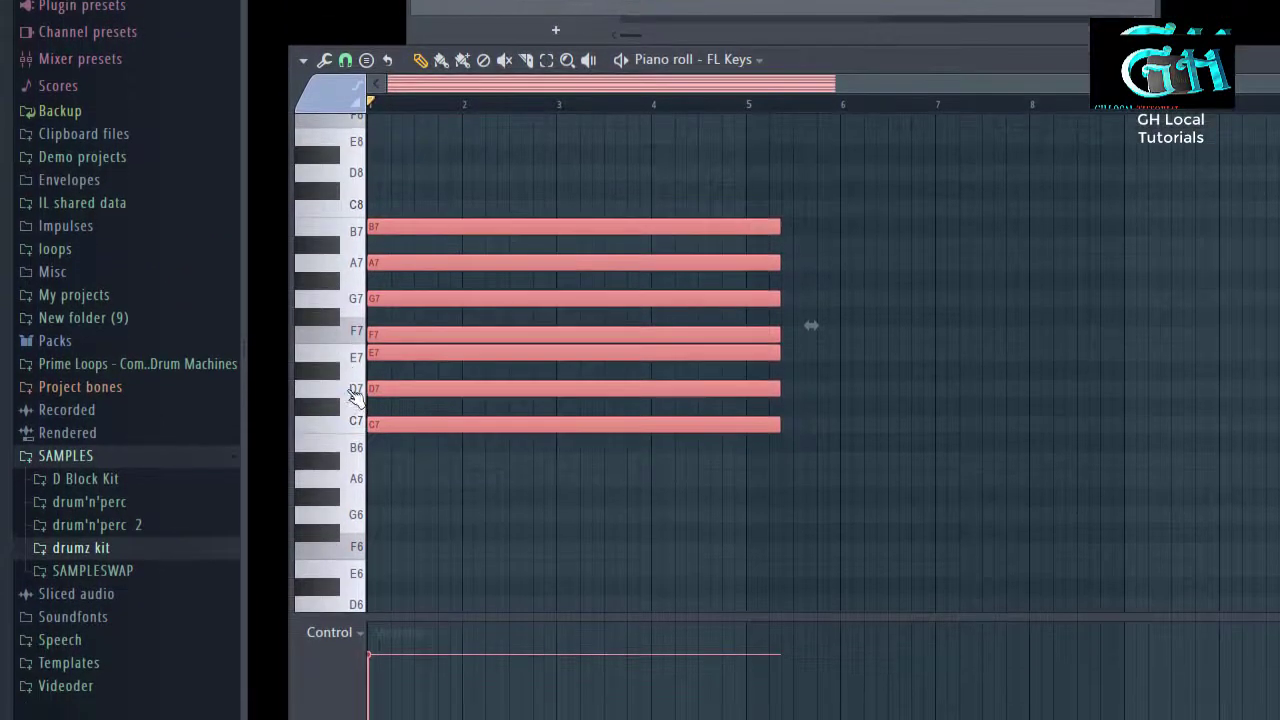
Audition the scale tones E7 through B7 on the piano keyboard and delete all the stamped scale notes
click(353, 364)
click(353, 334)
click(353, 304)
click(352, 270)
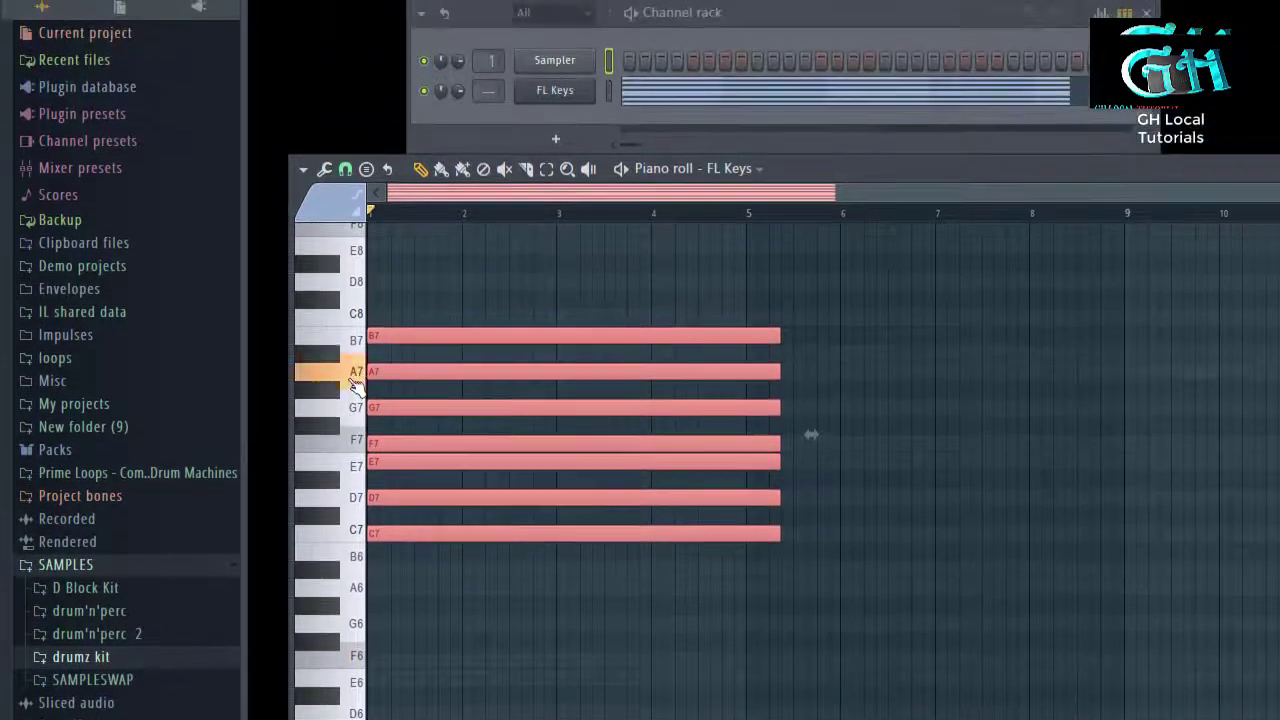
click(354, 337)
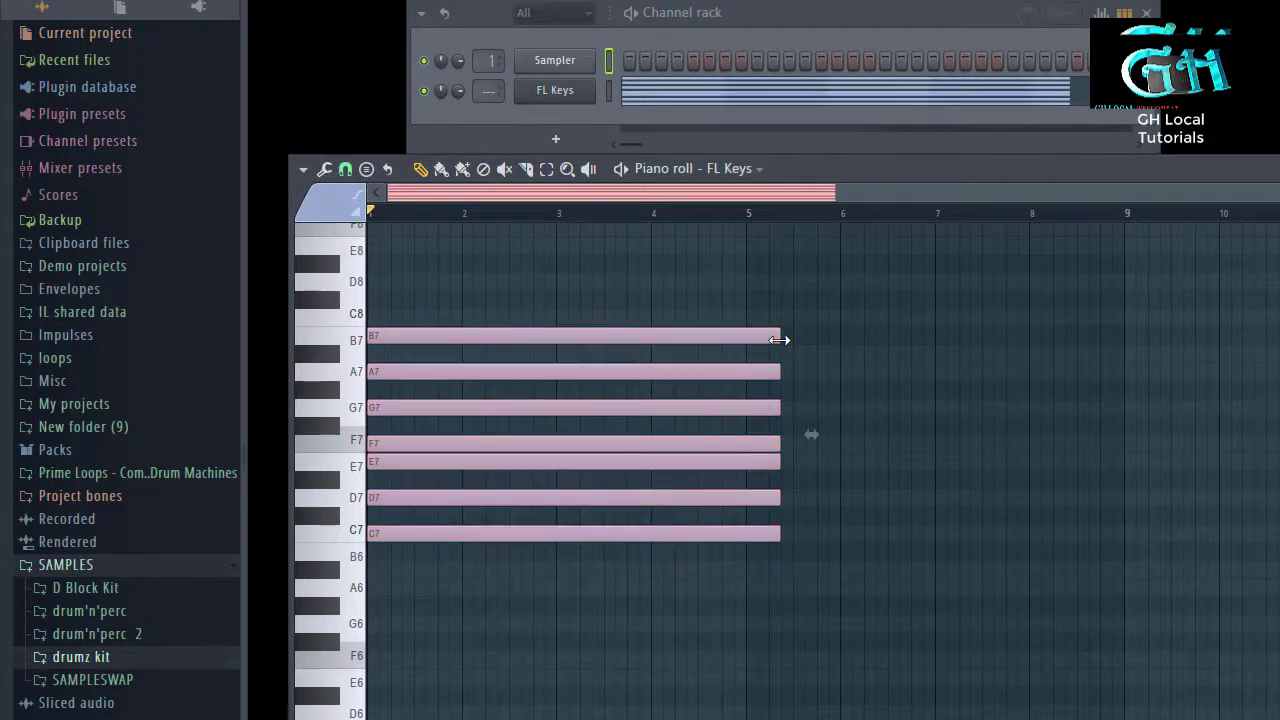
key(Delete)
Change the piano roll's grid color to yellow-green
click(303, 168)
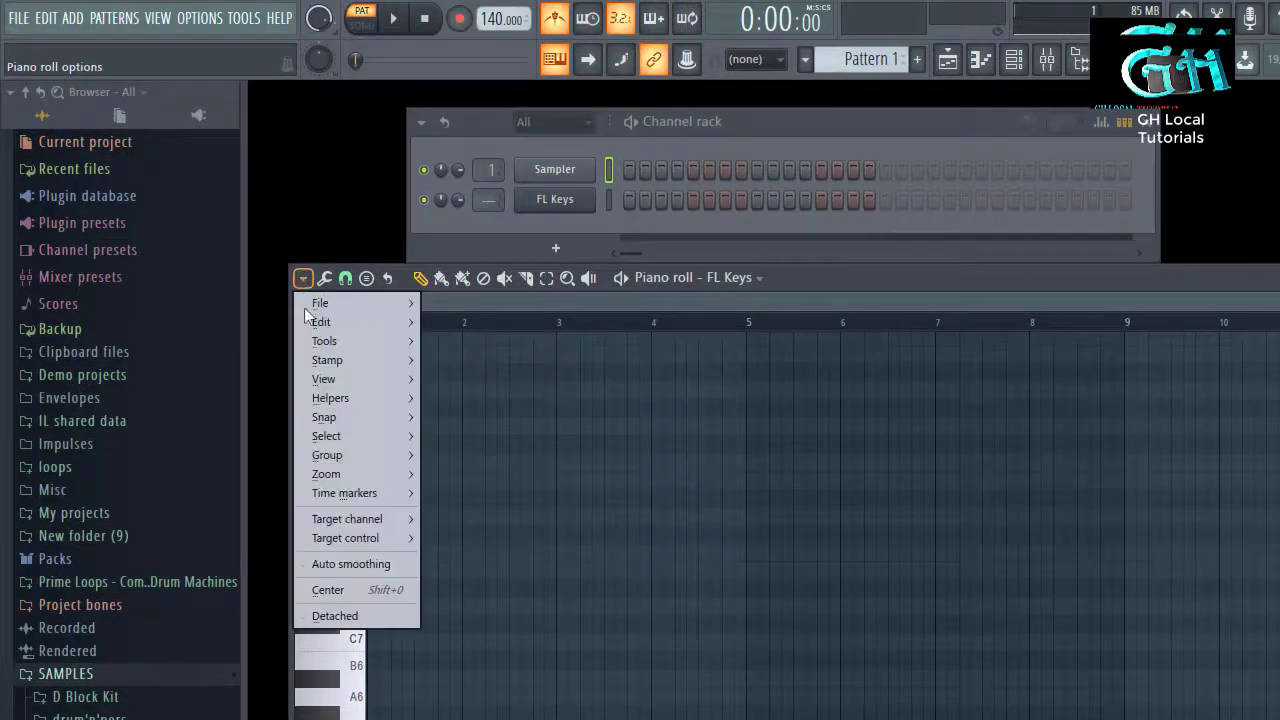
mouse_move(342, 379)
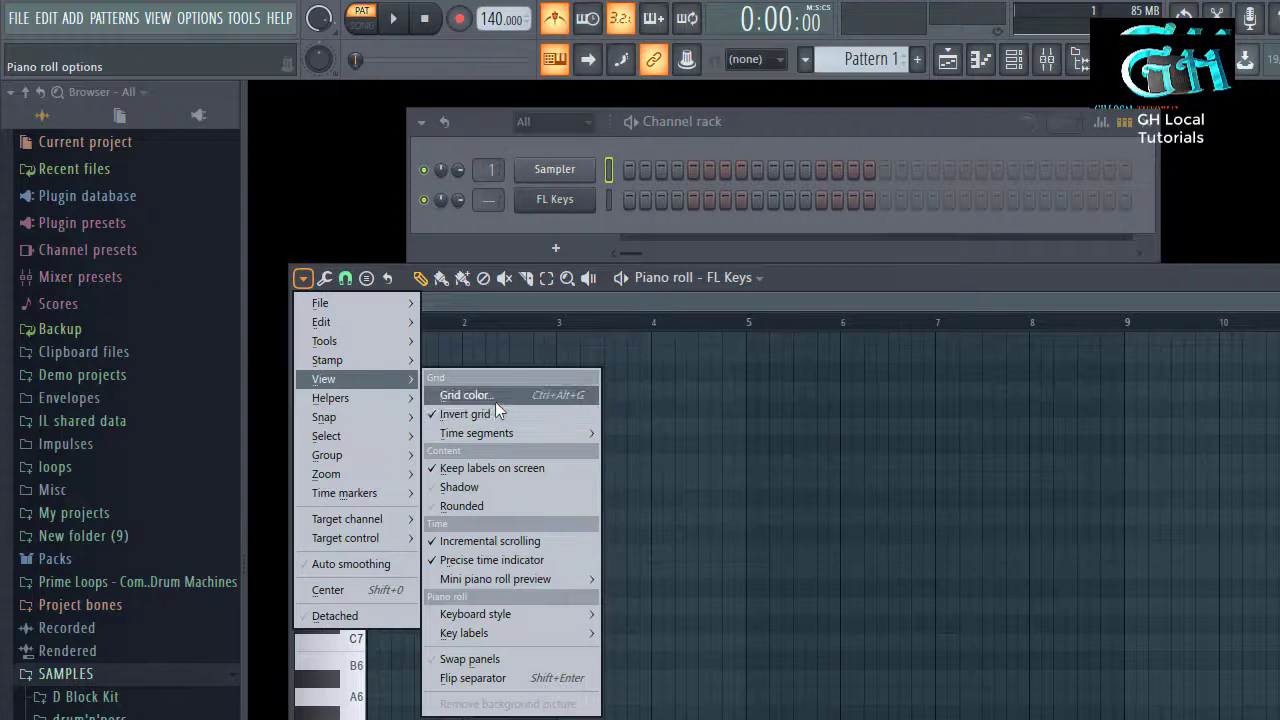
mouse_move(527, 616)
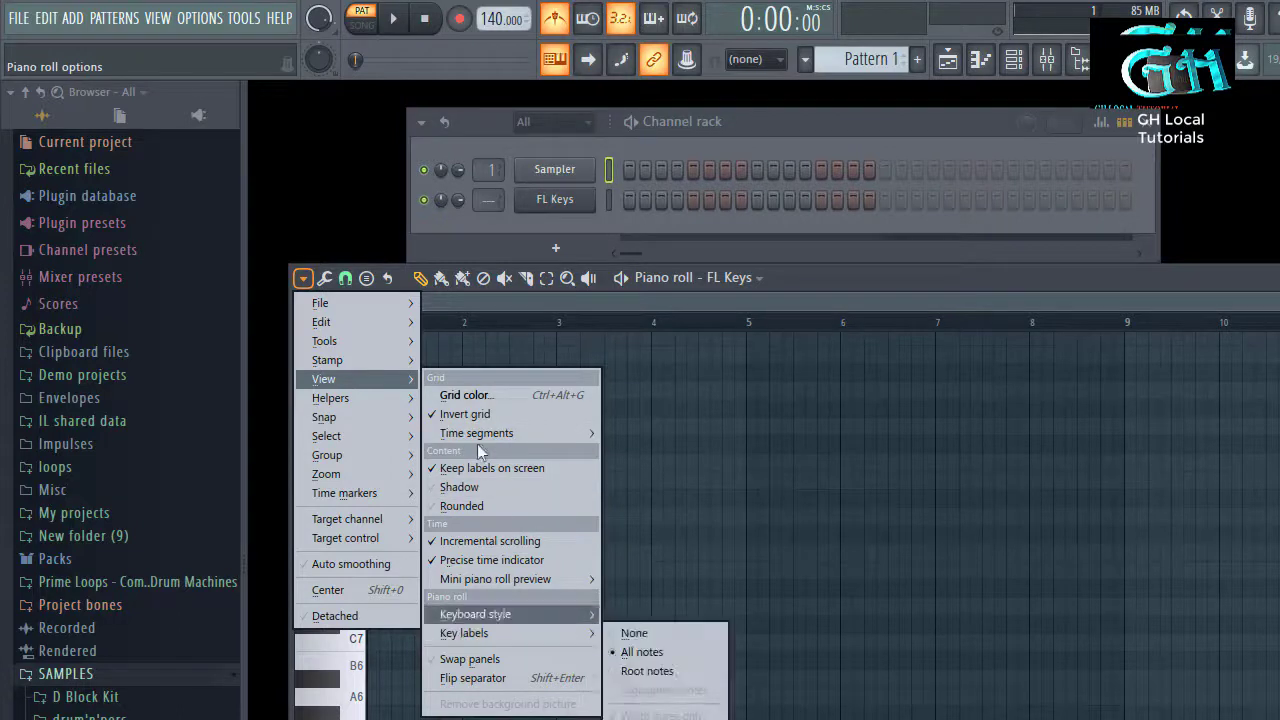
click(465, 396)
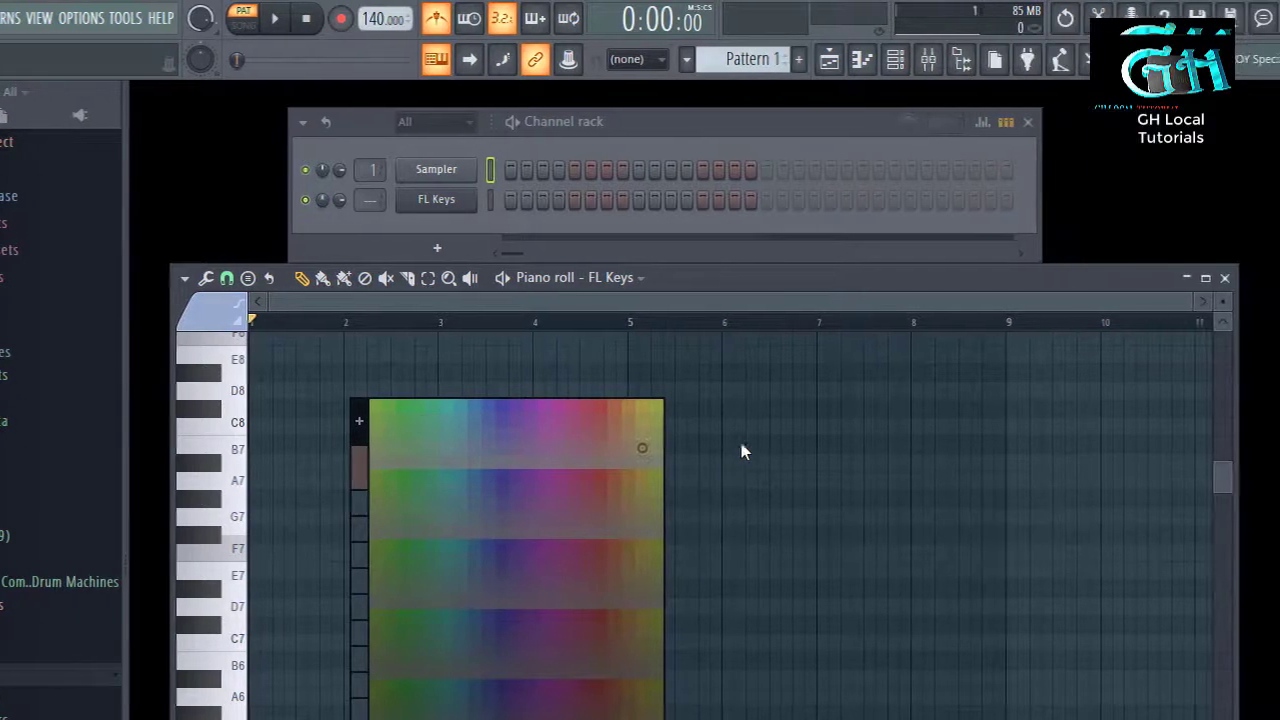
click(778, 413)
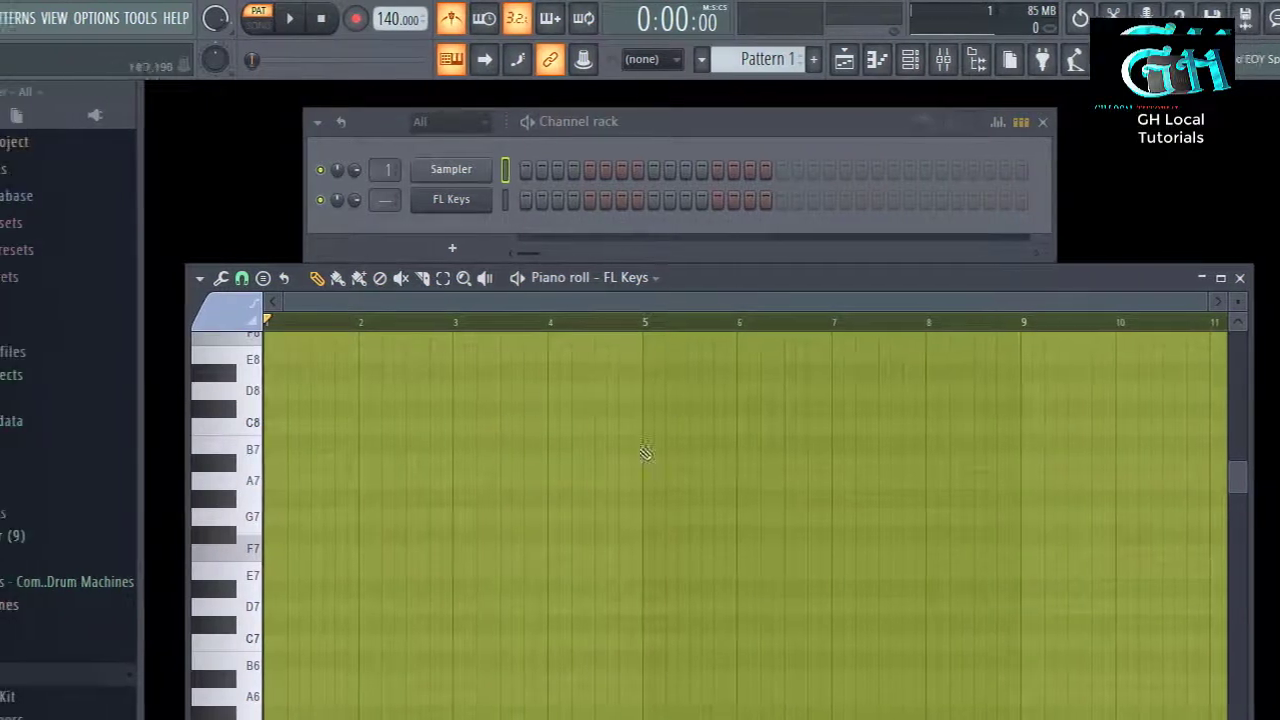
Reset the piano roll's grid color to its default
click(301, 280)
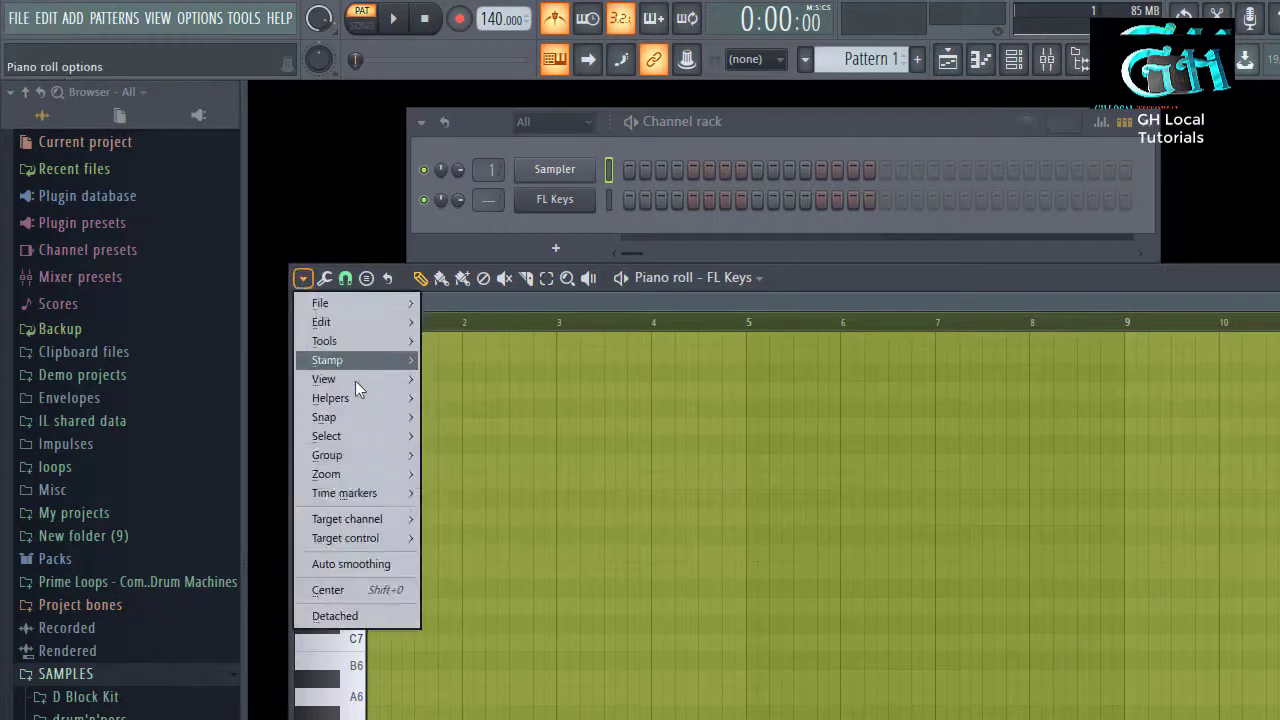
mouse_move(357, 386)
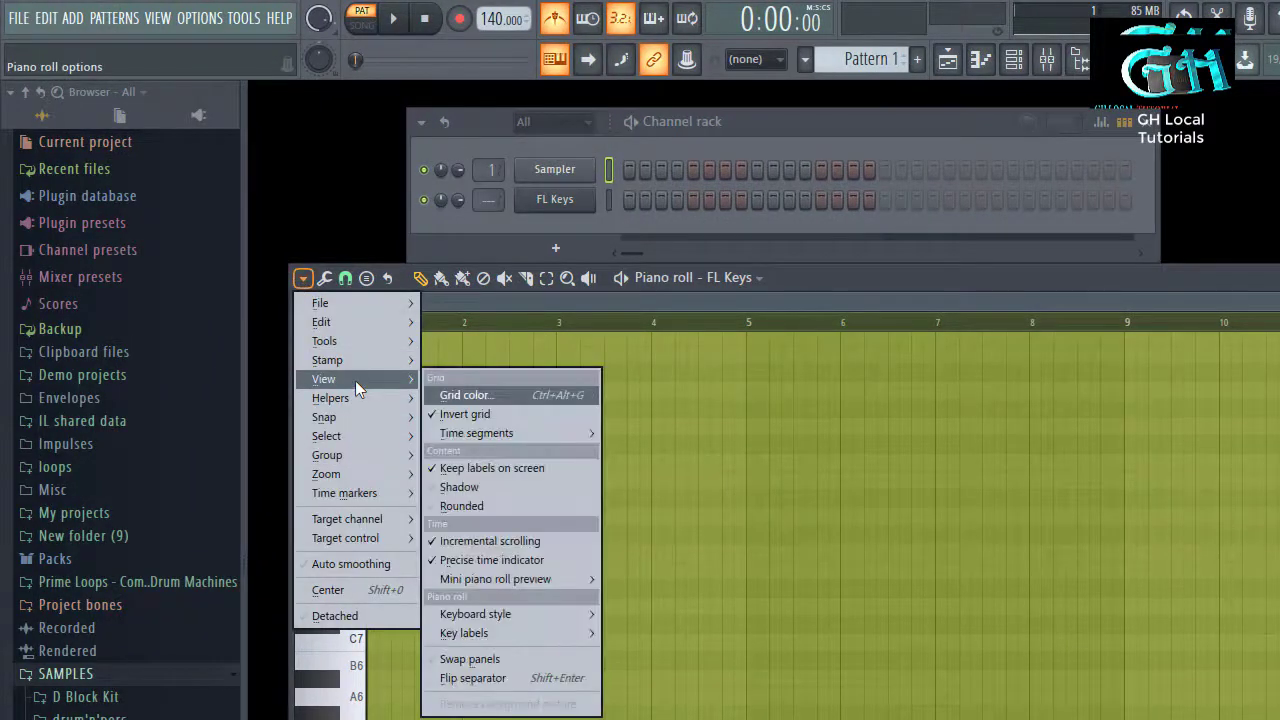
click(479, 395)
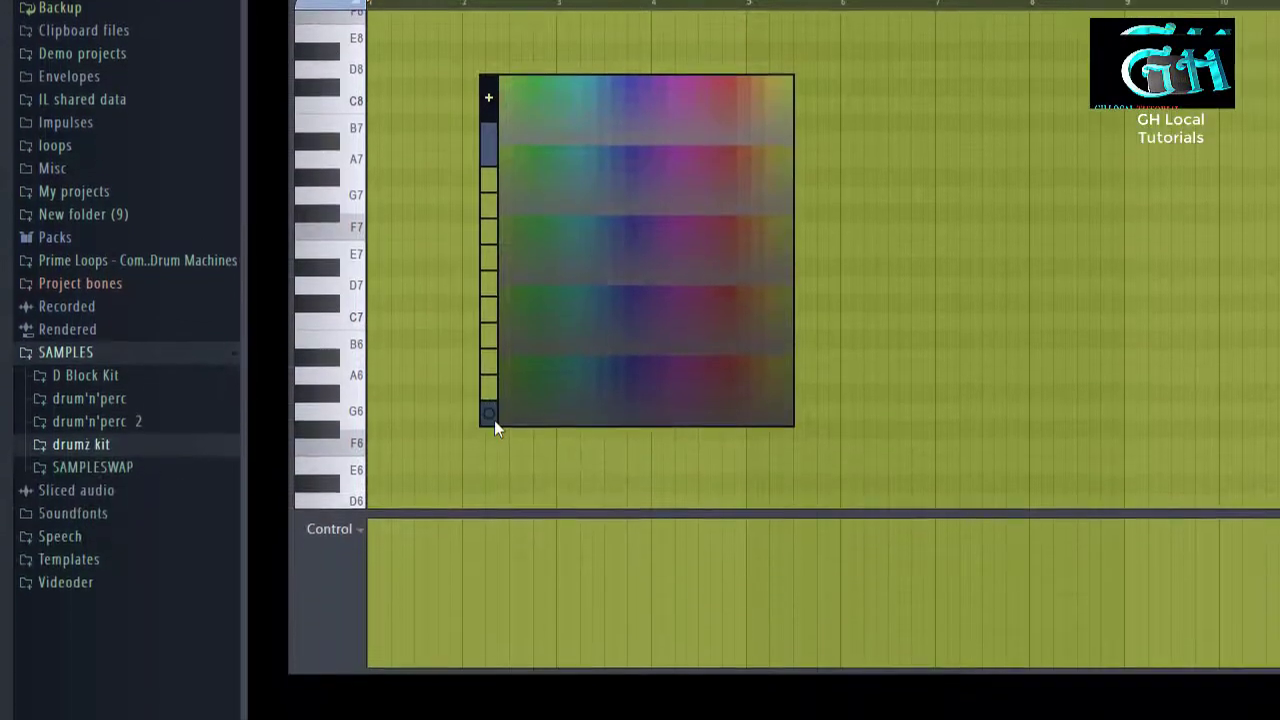
click(490, 632)
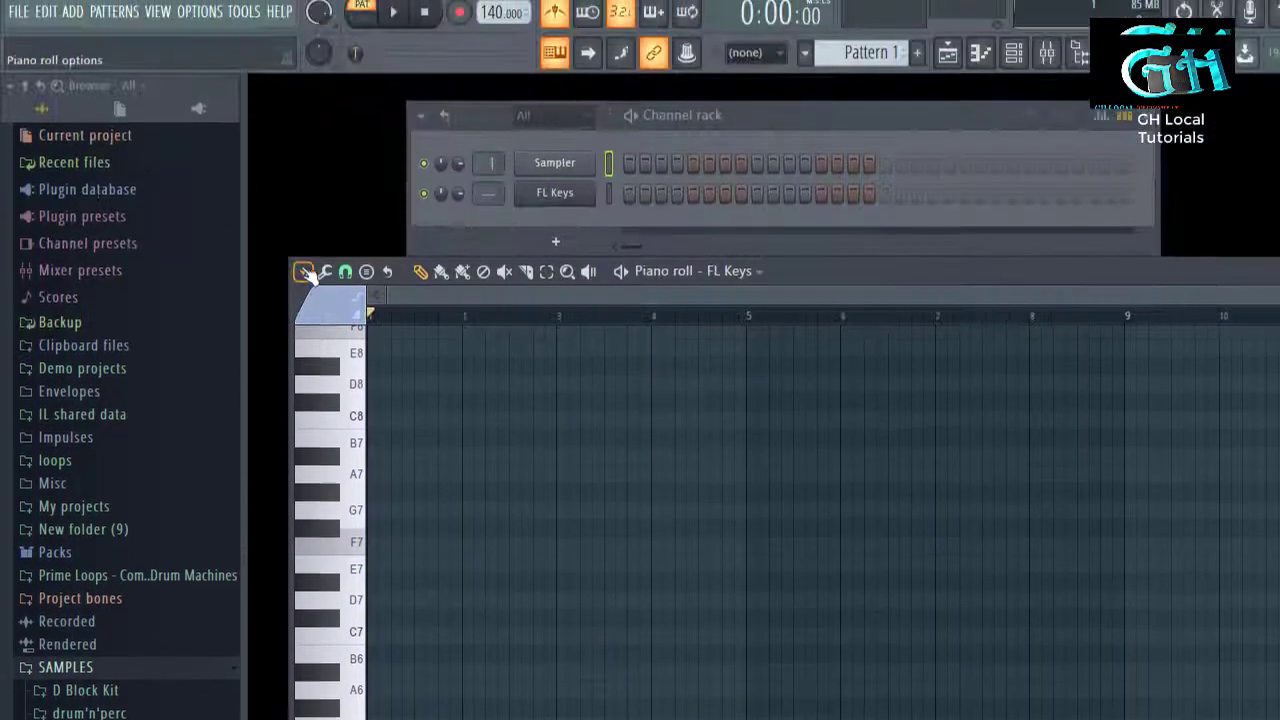
Look over the View options and move the piano roll window up so it overlaps the lower part of the channel rack
click(303, 54)
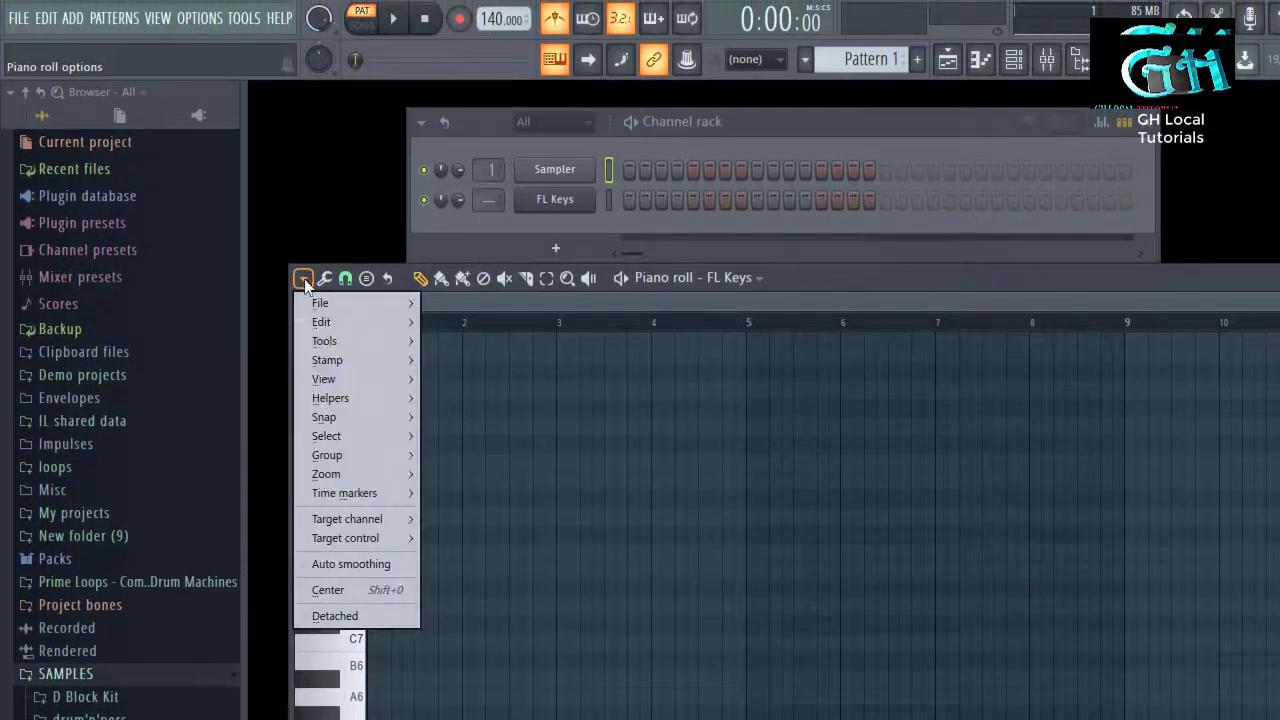
mouse_move(364, 371)
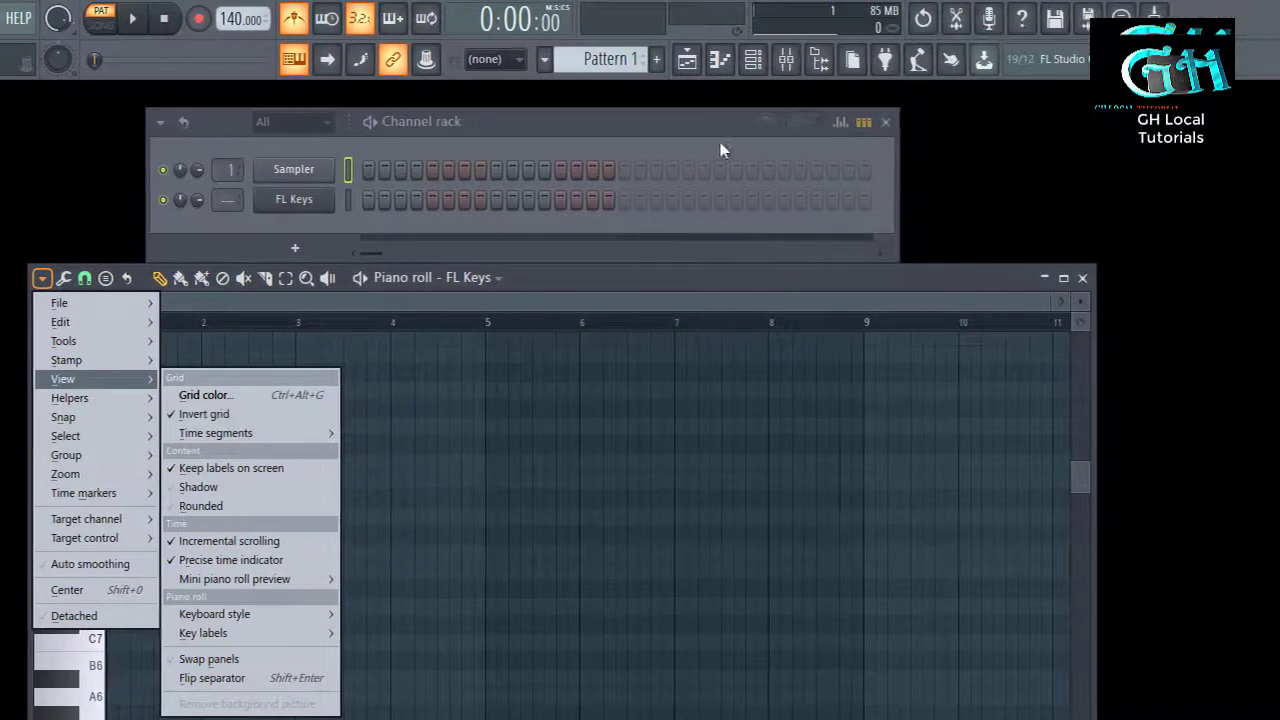
drag(639, 281, 625, 195)
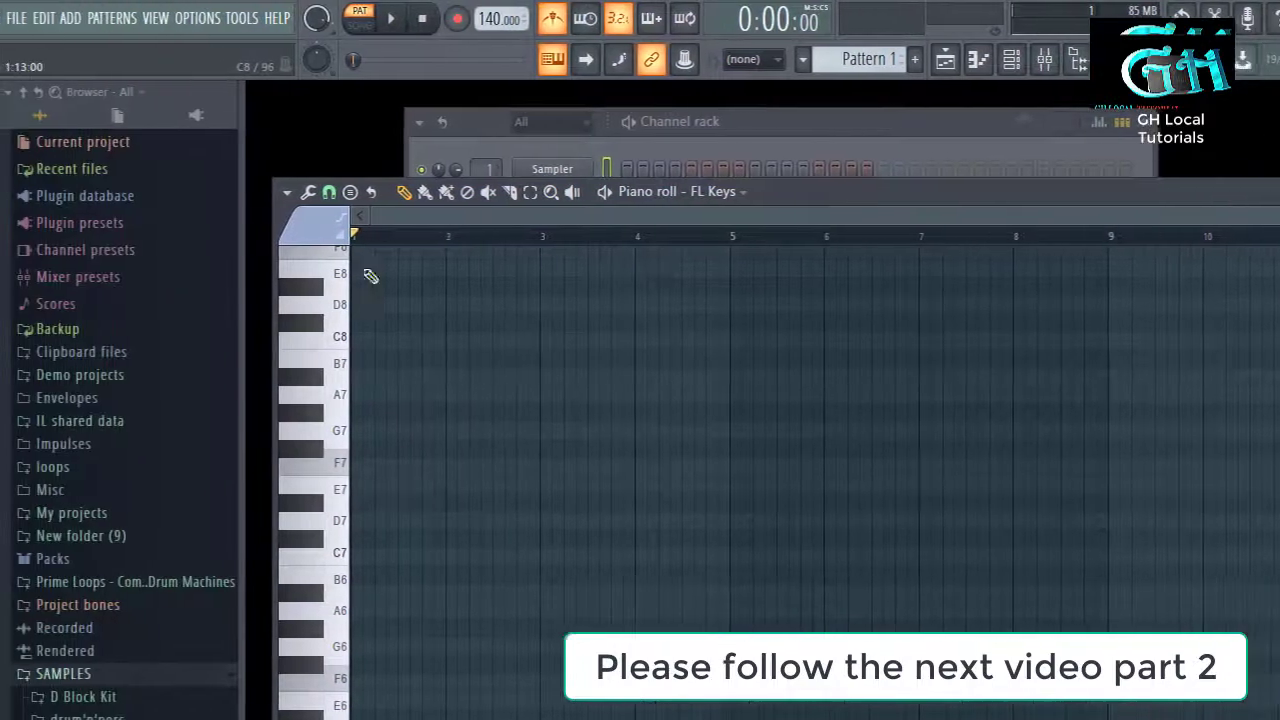
Examine the View options for content display and the available keyboard styles, leaving the settings as they are
click(288, 192)
mouse_move(335, 293)
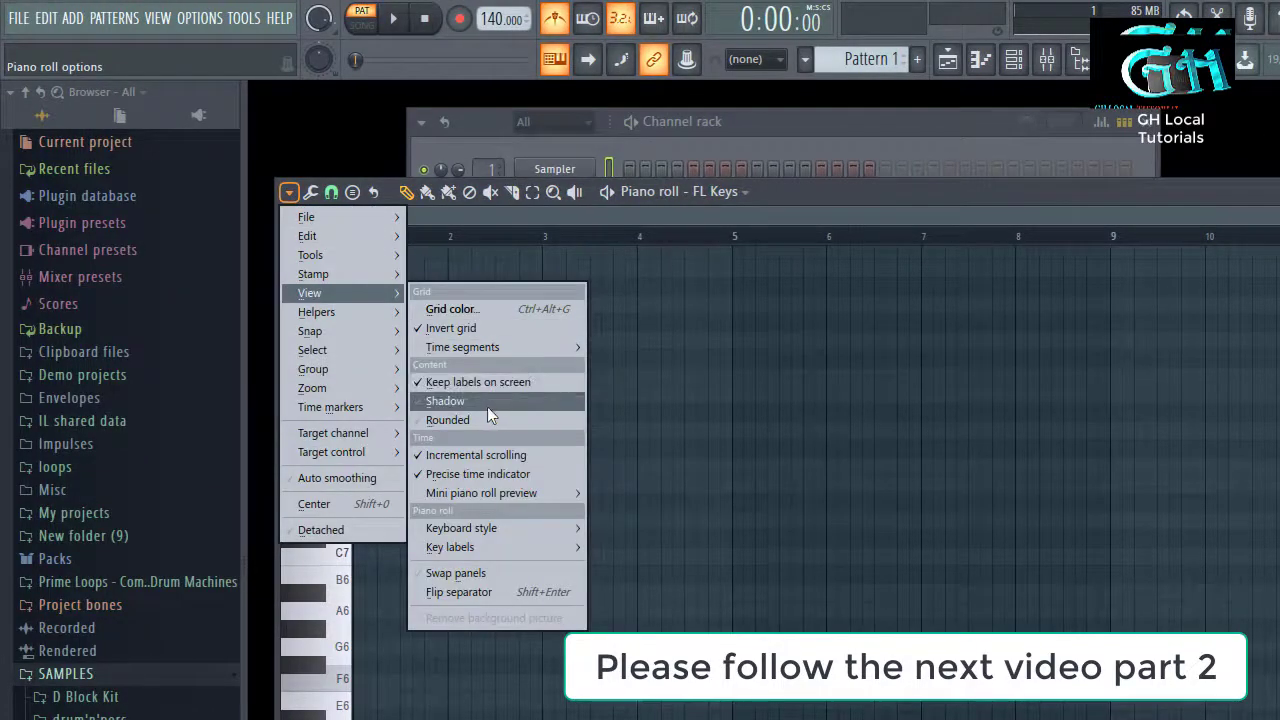
mouse_move(496, 525)
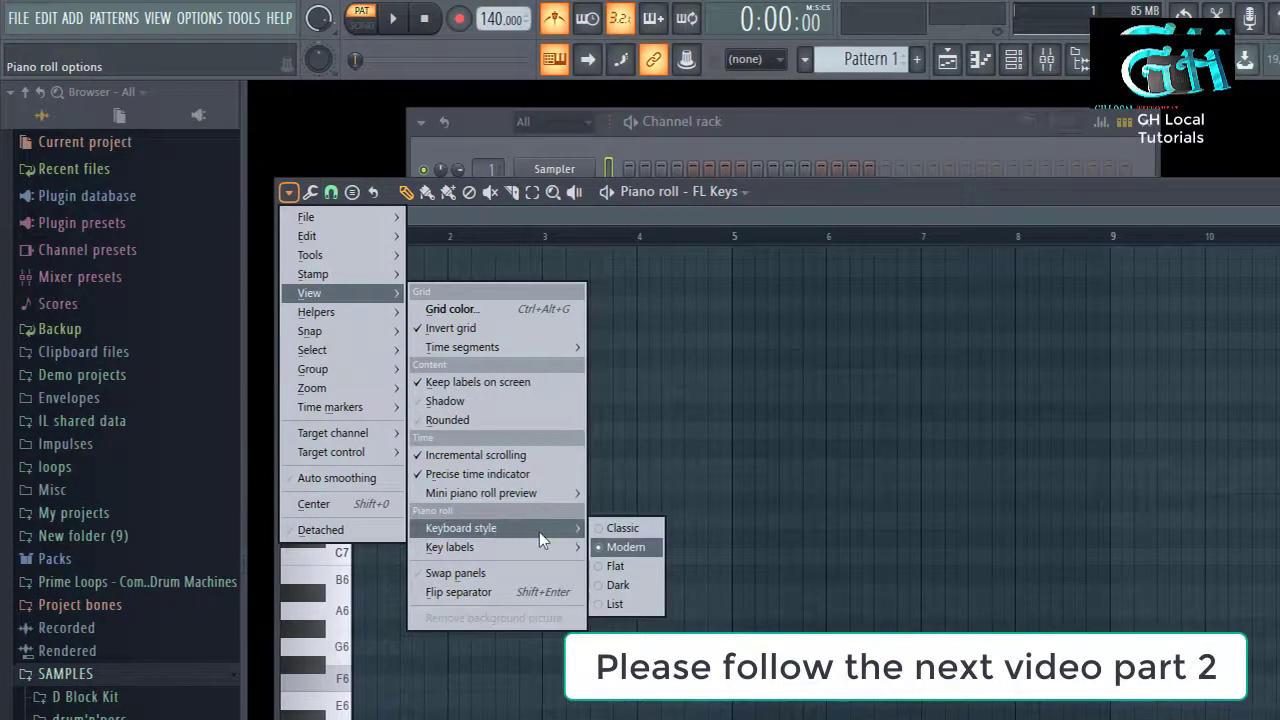
click(725, 192)
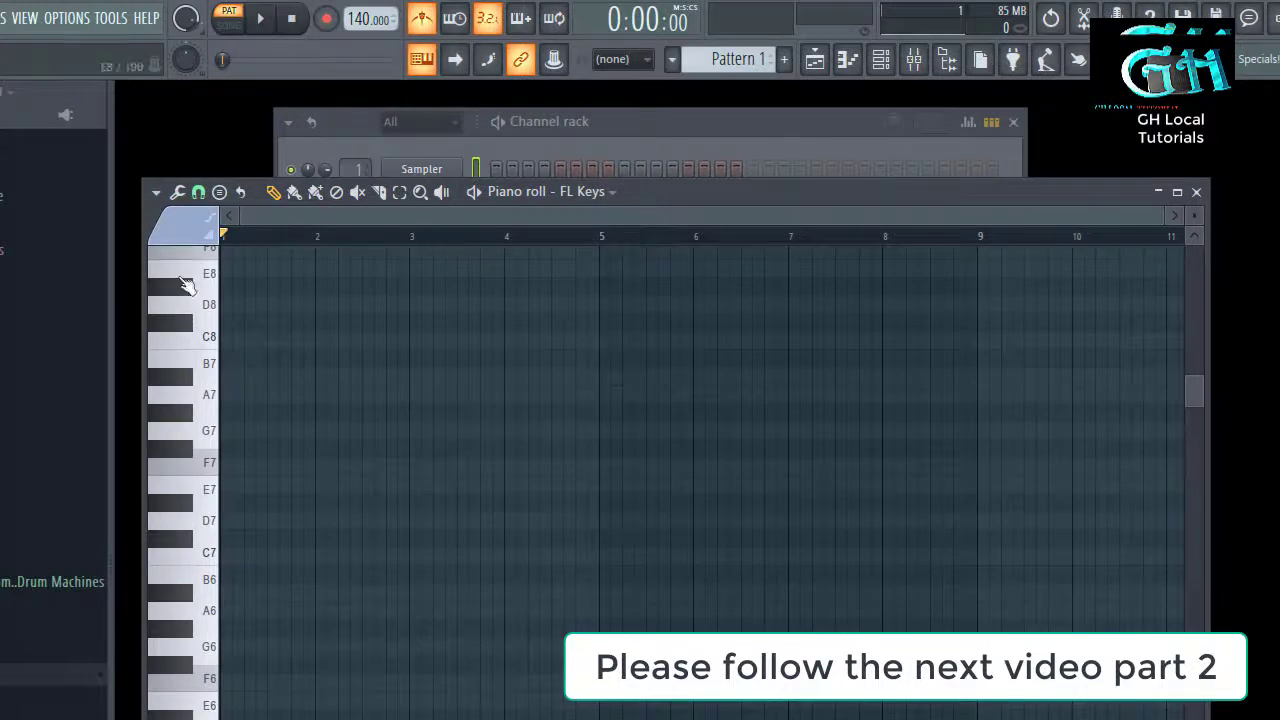